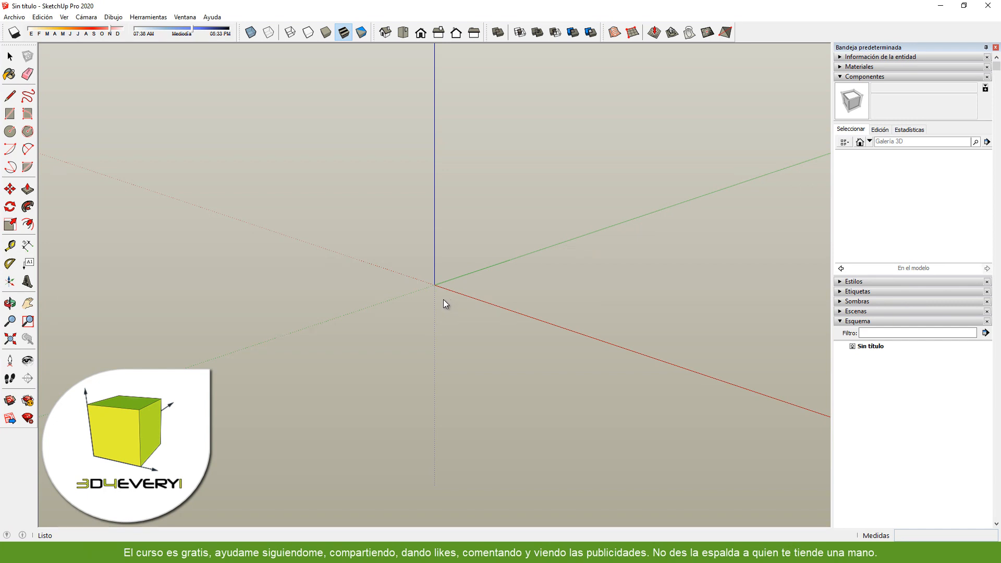
# - Draw a rectangle about 0.51 by 0.61 m from the origin and extrude it about 0.54 m into a box
pyautogui.press('r')
pyautogui.click(435, 285)
pyautogui.click(547, 281)
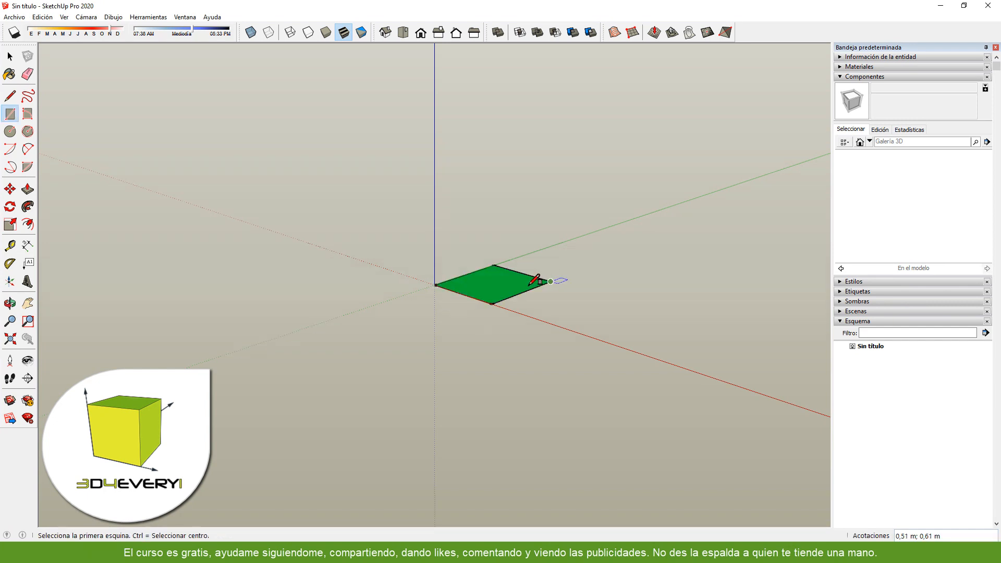
pyautogui.press('p')
pyautogui.click(496, 290)
pyautogui.click(493, 214)
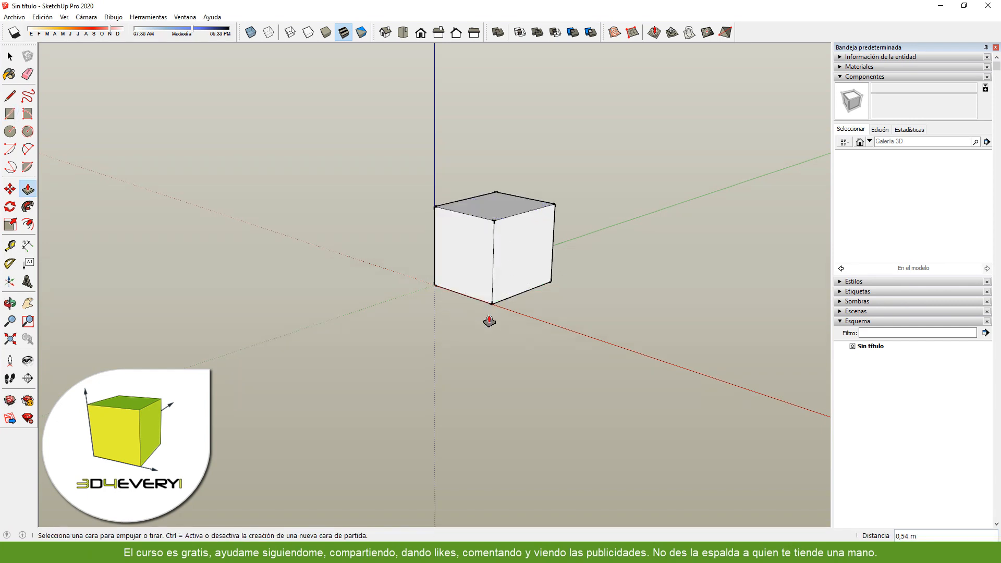
# - Convert the whole box into a component named "Cubo"
pyautogui.press('space')
pyautogui.moveTo(375, 182); pyautogui.dragTo(601, 344)
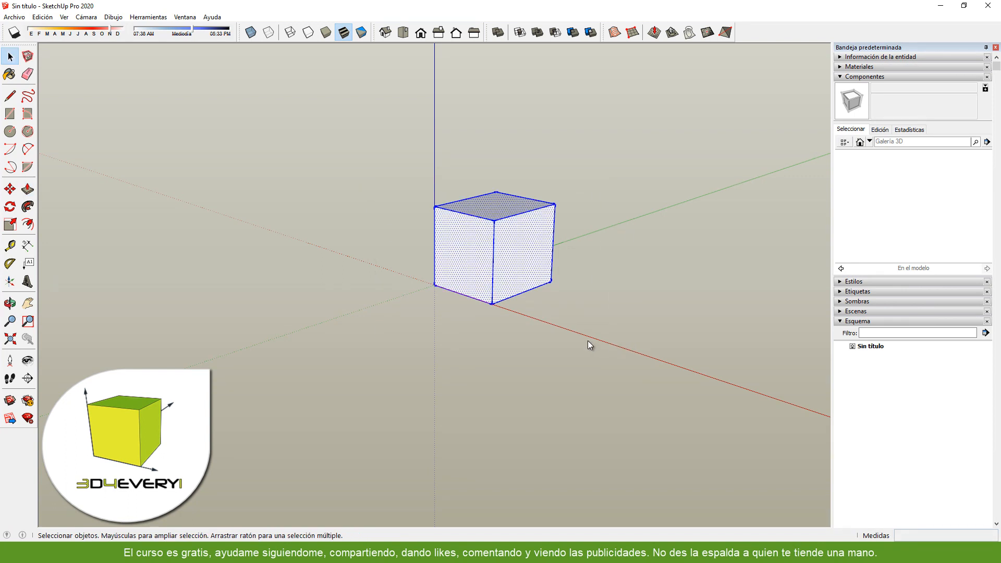
pyautogui.press('g')
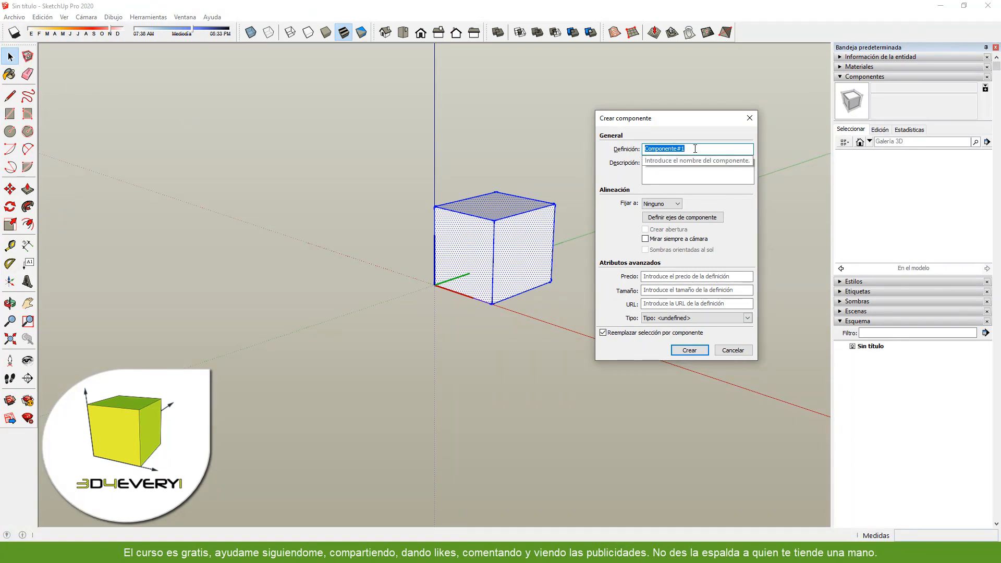
pyautogui.write('Cubo')
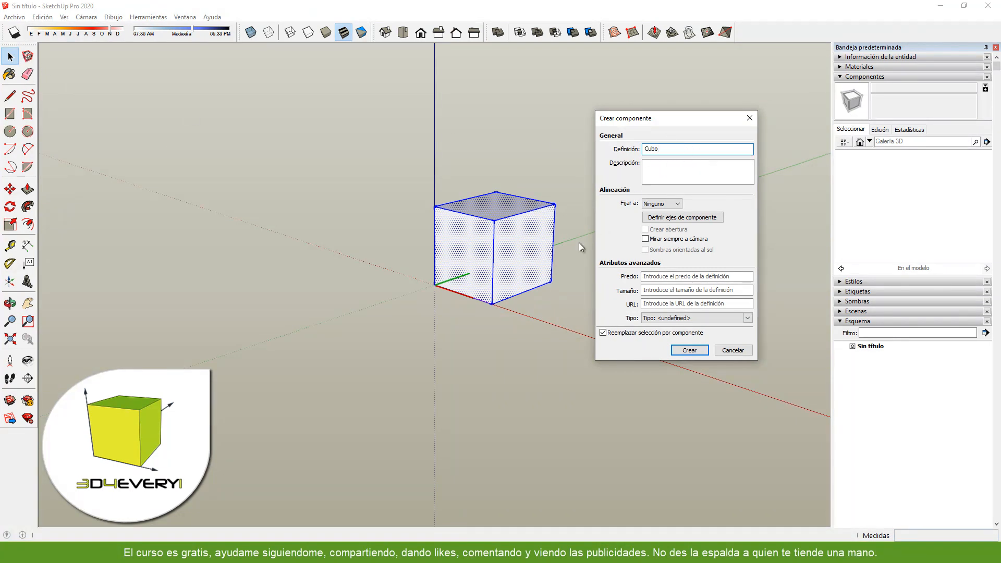
pyautogui.click(674, 350)
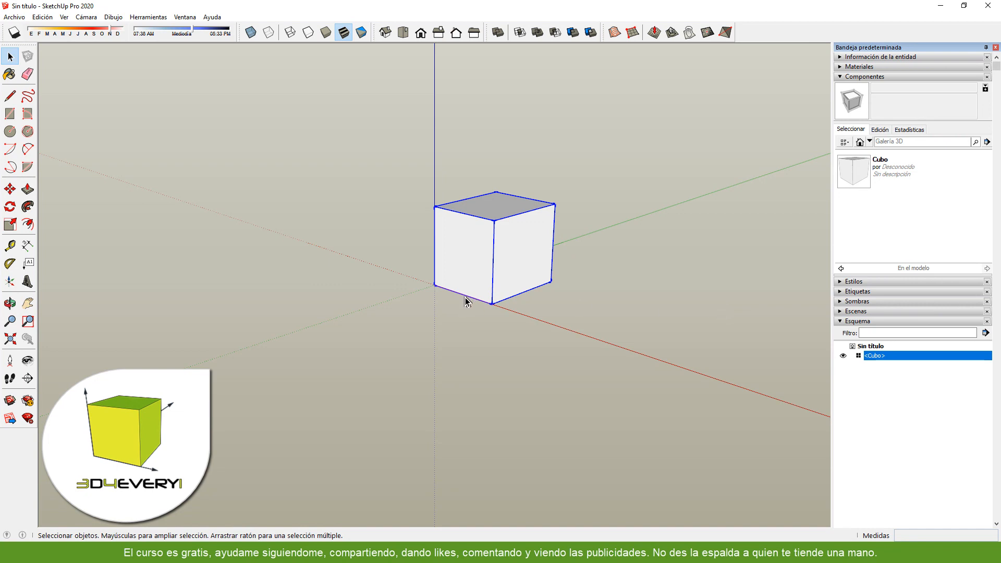
# - Copy the Cubo component twice backward along the red axis, placing the second copy about 0.75 m beyond the first
pyautogui.press('m')
pyautogui.click(491, 303)
pyautogui.press('ctrl')
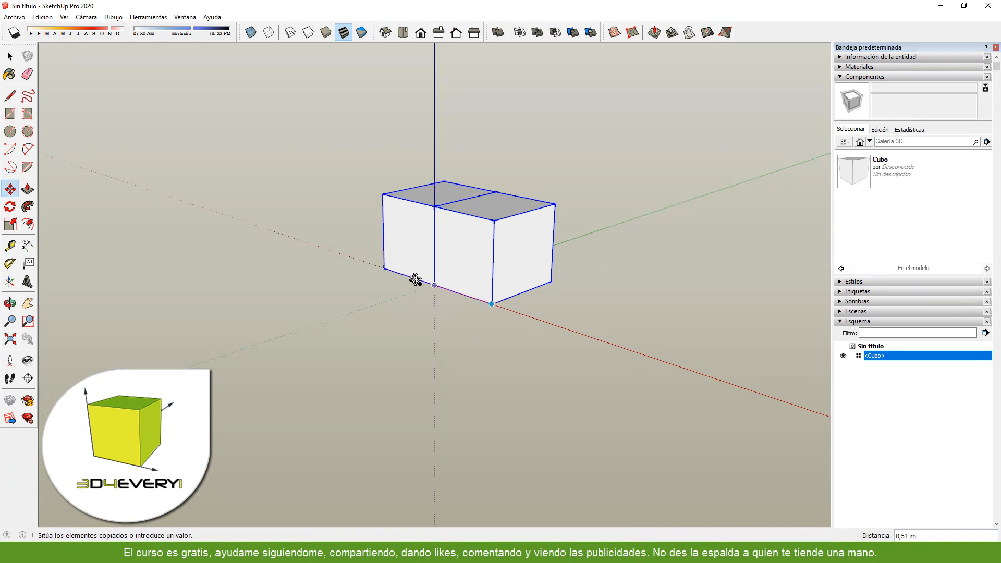
pyautogui.click(411, 276)
pyautogui.click(412, 277)
pyautogui.click(343, 254)
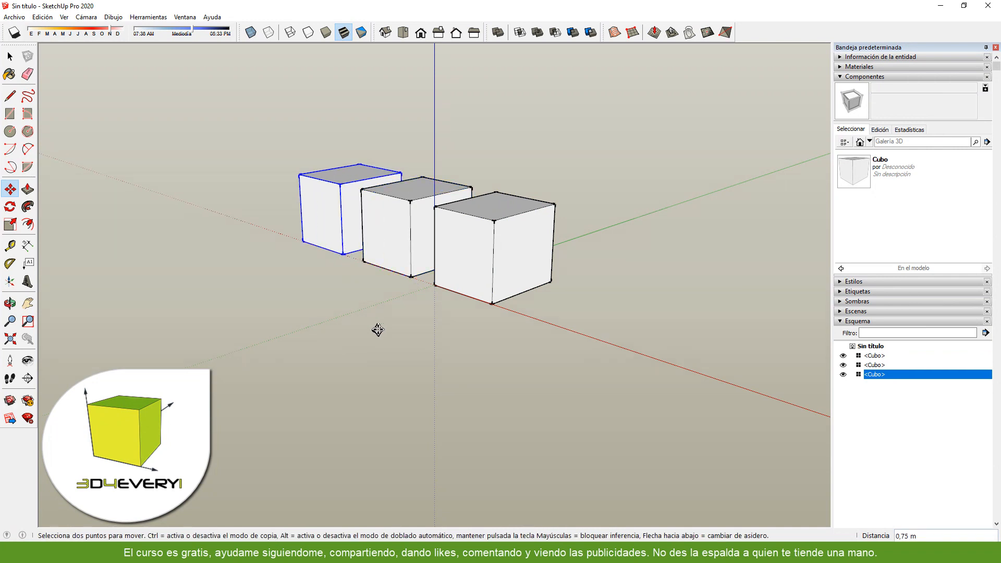
pyautogui.press('space')
pyautogui.click(393, 340)
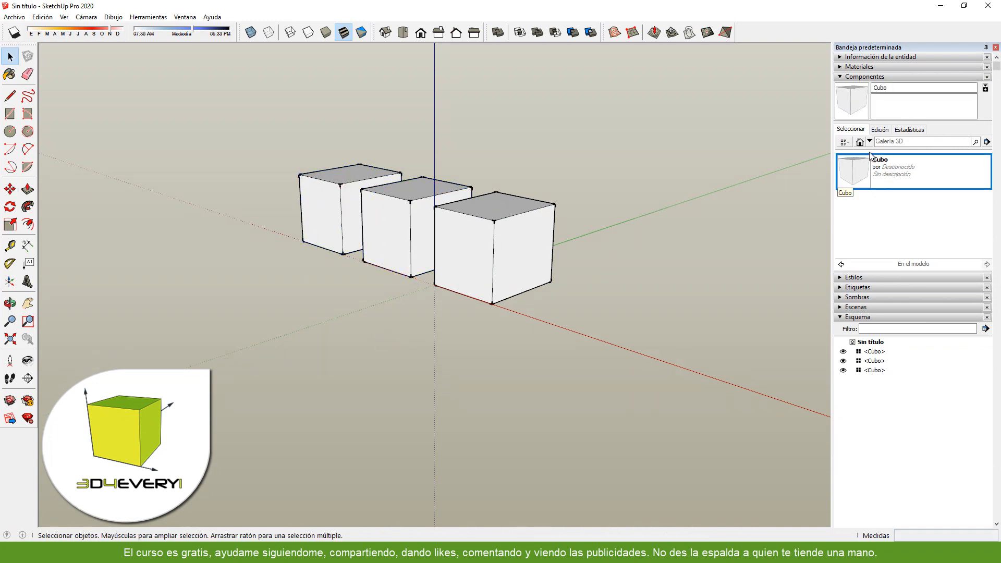
# - Examine the statistics of the Cubo component definition, without placing another instance
pyautogui.click(902, 169)
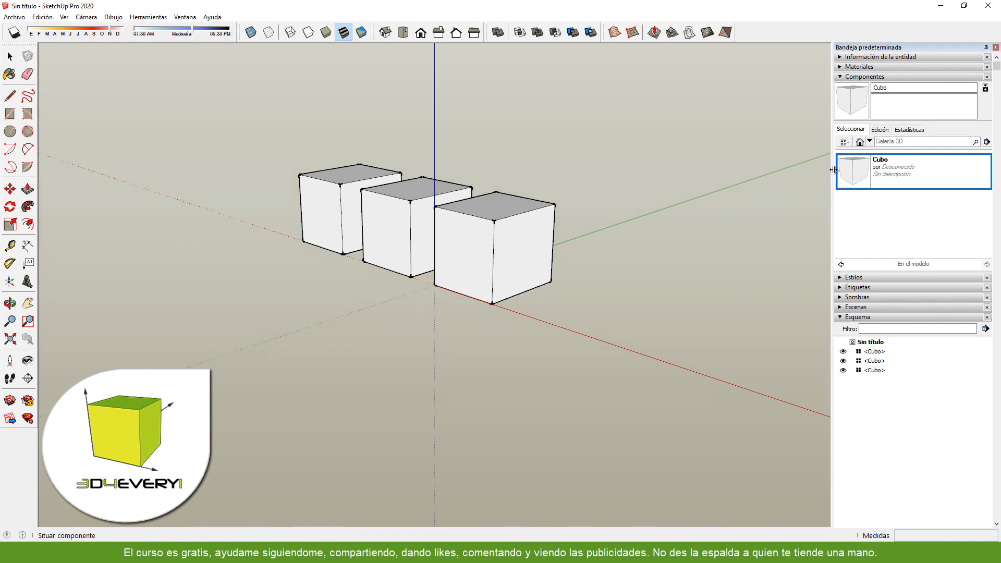
pyautogui.click(914, 131)
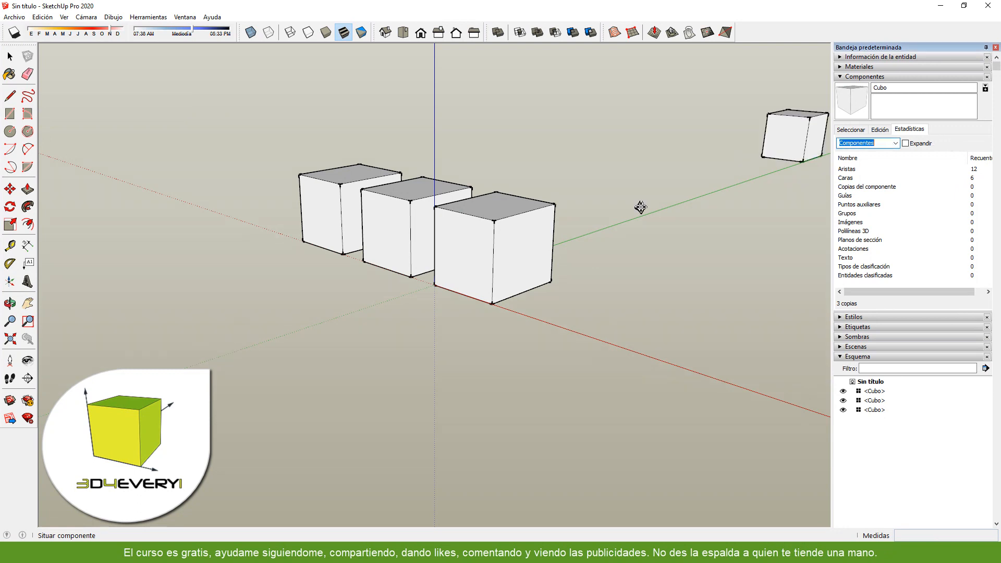
pyautogui.press('Escape')
# - Draw a circle of about 0.28 m radius in front of the boxes and extrude it about 0.52 m into a cylinder
pyautogui.click(10, 131)
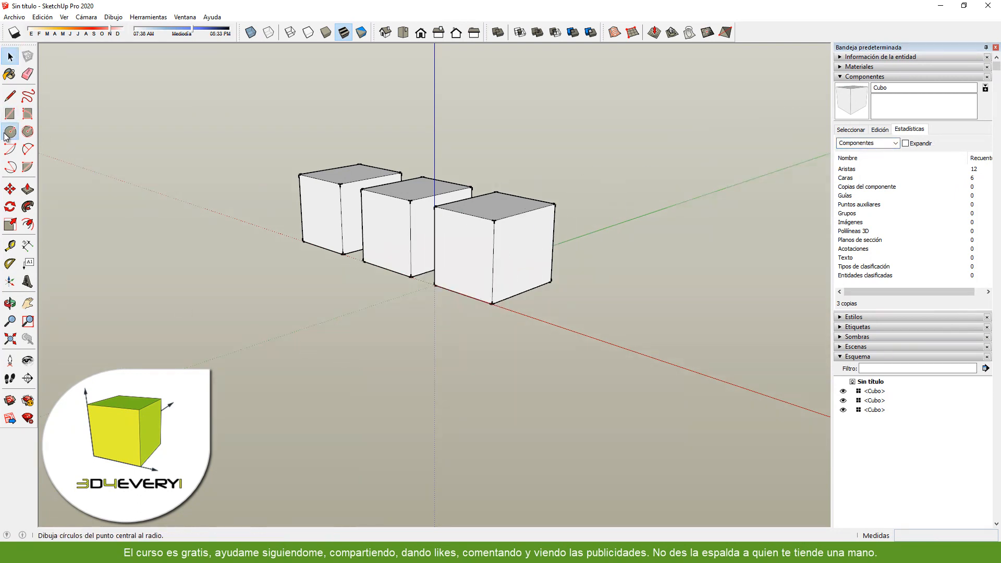
pyautogui.click(375, 329)
pyautogui.click(423, 319)
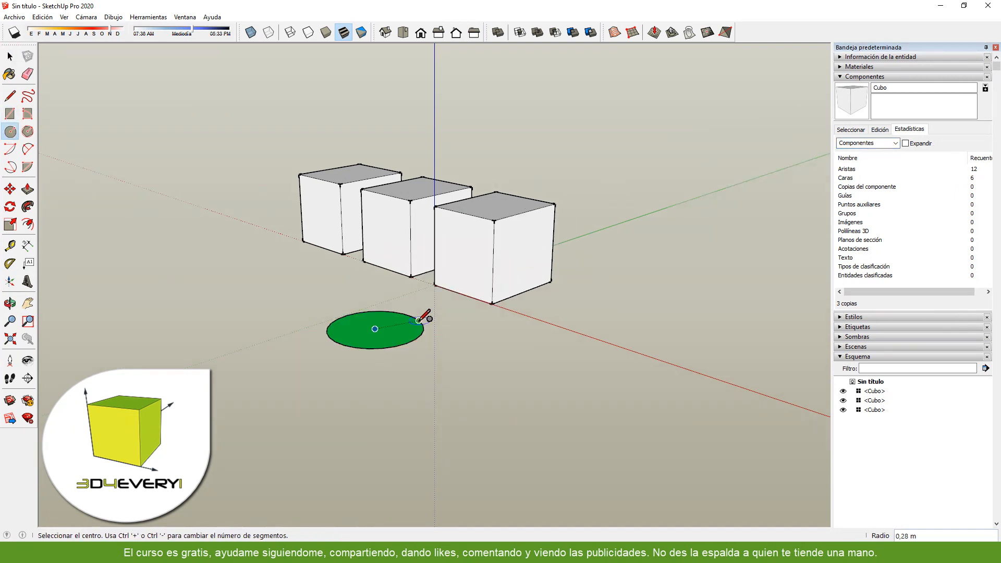
pyautogui.press('p')
pyautogui.moveTo(391, 338); pyautogui.dragTo(389, 251)
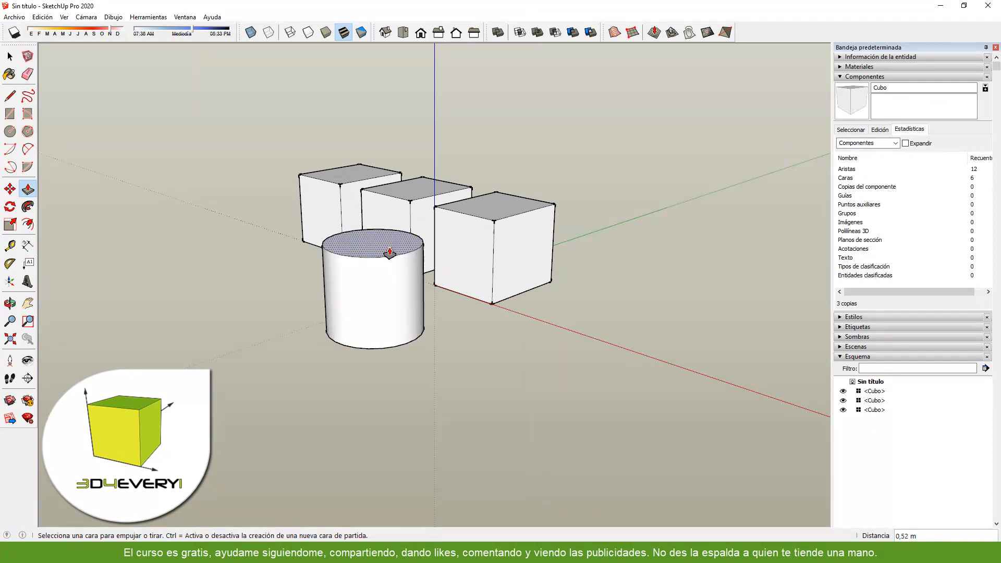
# - Convert the whole cylinder into a component named "Comp"
pyautogui.press('space')
pyautogui.tripleClick(378, 297)
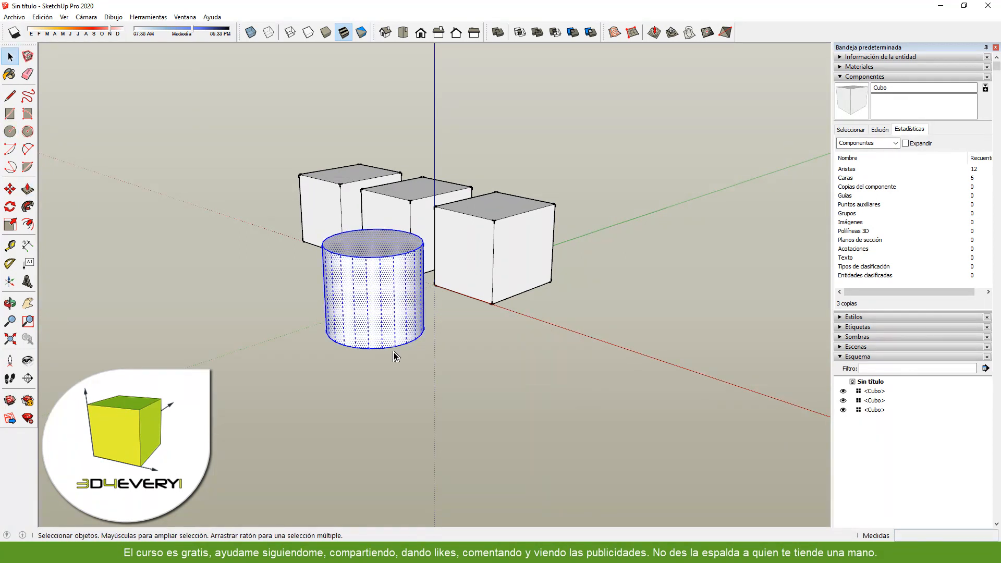
pyautogui.write('gComp')
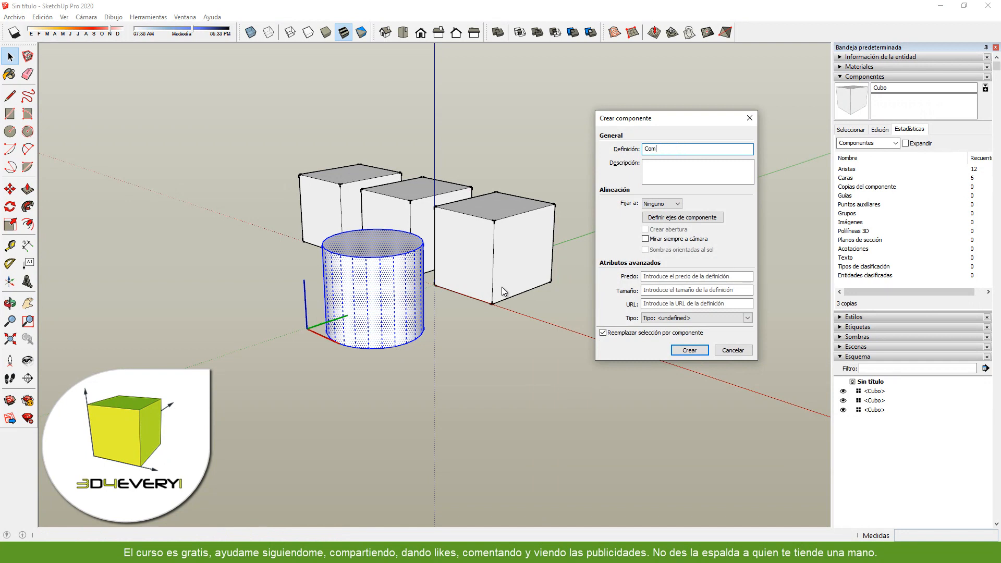
pyautogui.click(690, 350)
# - Copy the cylinder component twice backward along the red axis, placing the second copy about 0.75 m beyond the first
pyautogui.press('m')
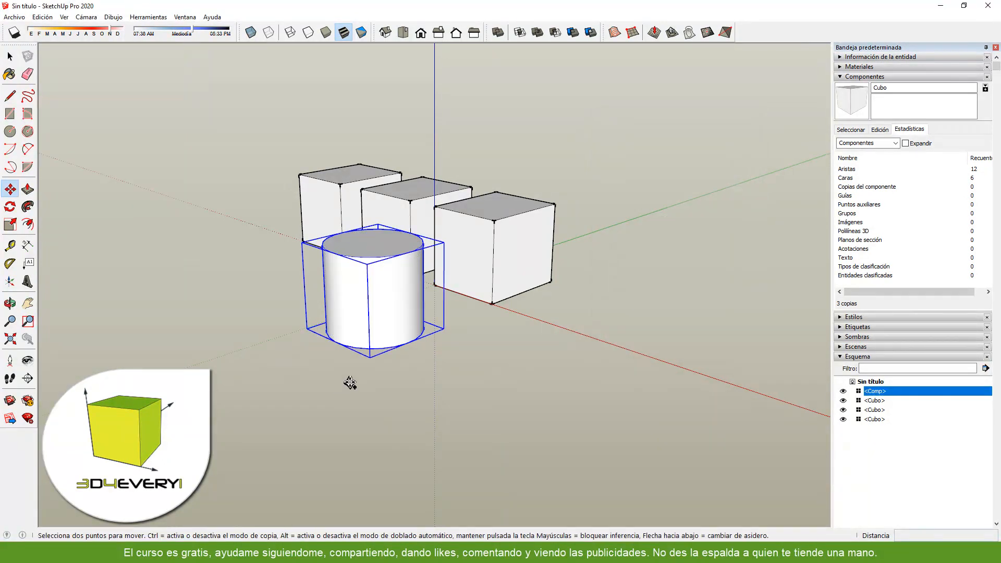
pyautogui.press('ctrl')
pyautogui.click(345, 383)
pyautogui.press('ctrl')
pyautogui.click(307, 360)
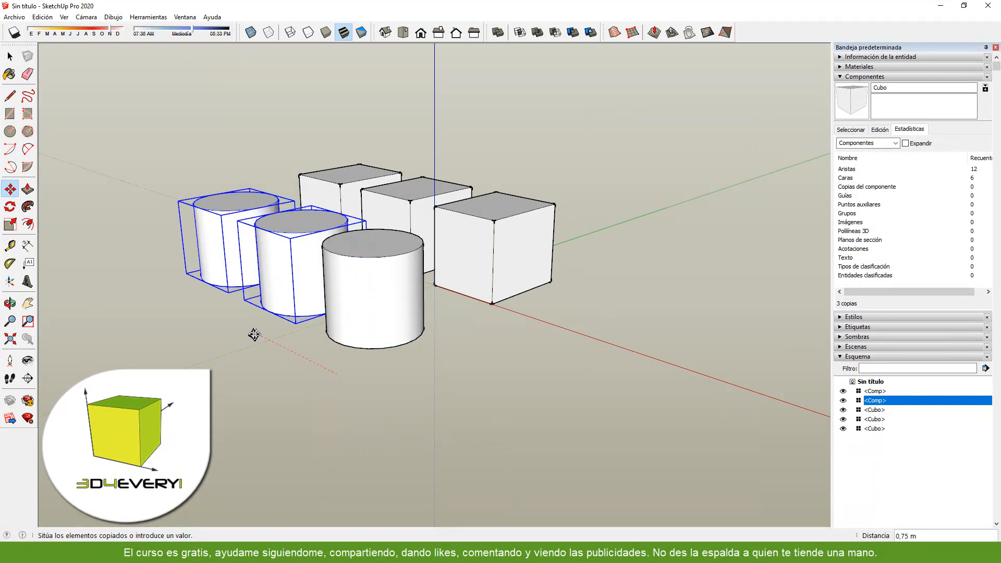
pyautogui.click(255, 335)
pyautogui.press('space')
pyautogui.click(541, 377)
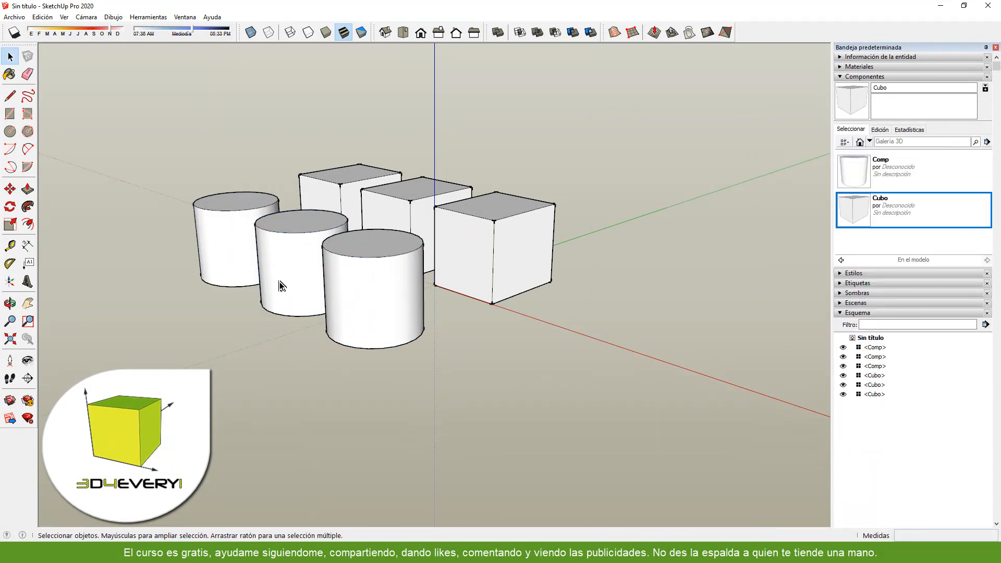
# - Examine the statistics of the Comp component definition
pyautogui.click(898, 176)
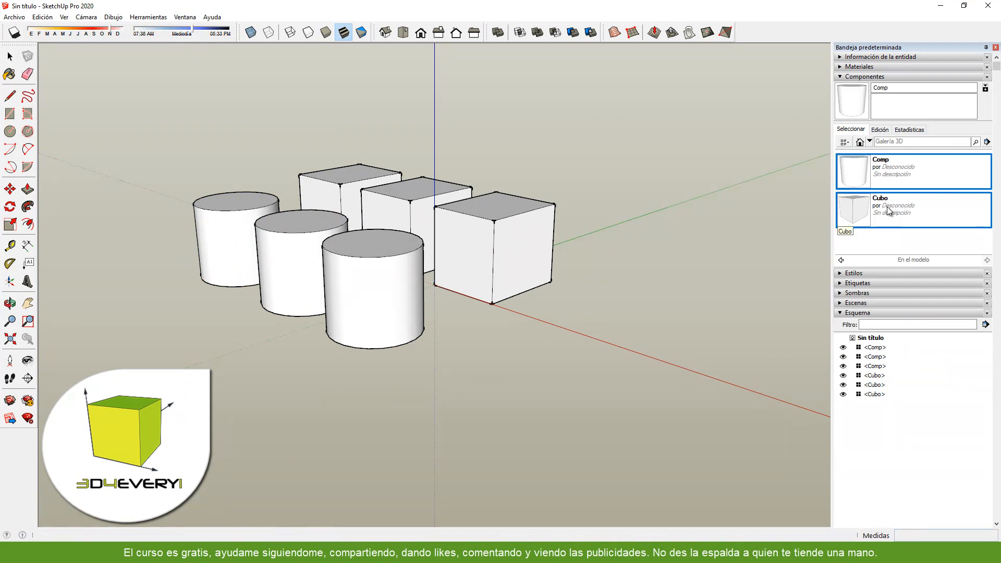
pyautogui.click(907, 135)
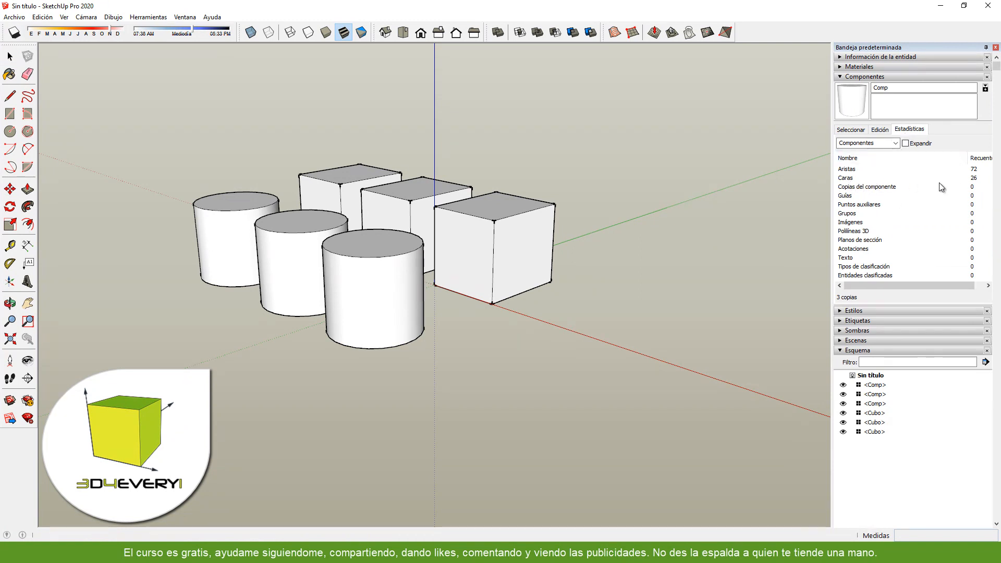
pyautogui.click(852, 102)
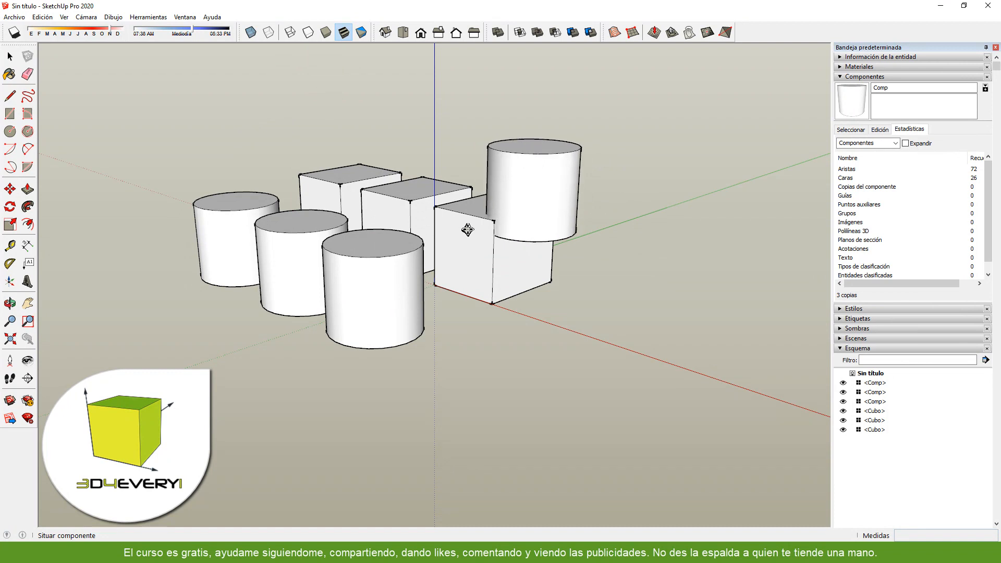
# - Review the statistics of the entire model in the model information, close it and cancel the pending component placement
pyautogui.click(185, 18)
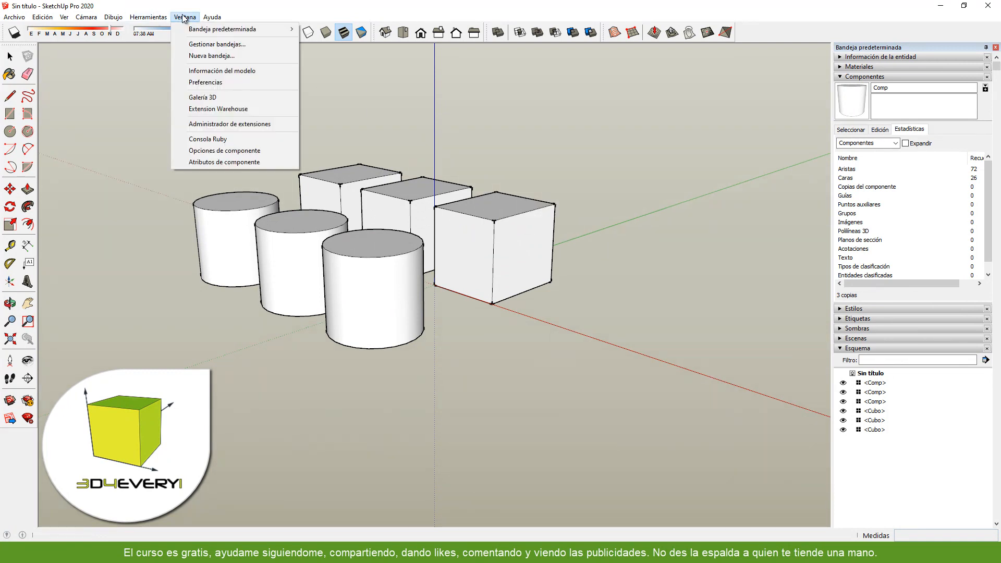
pyautogui.click(211, 70)
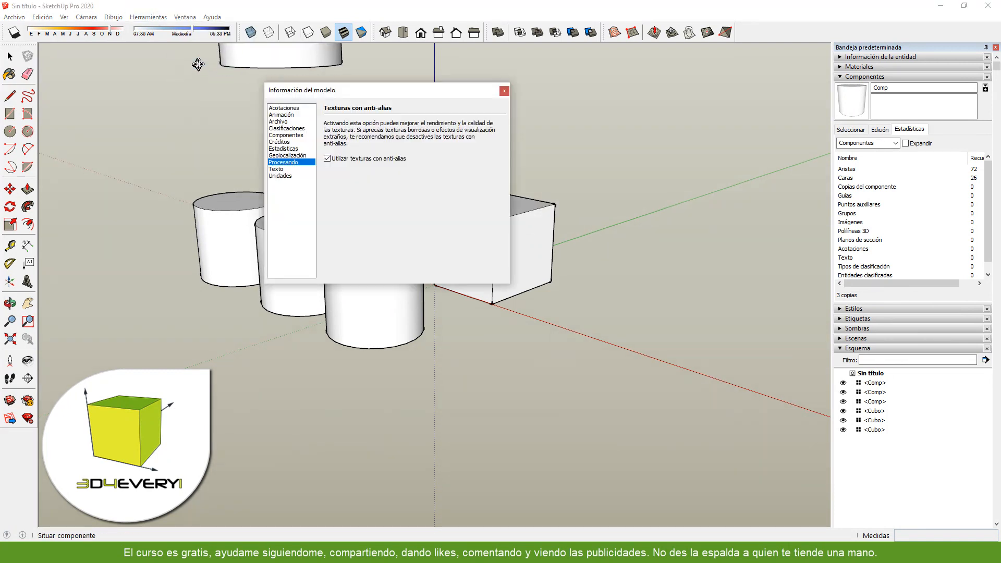
pyautogui.click(291, 148)
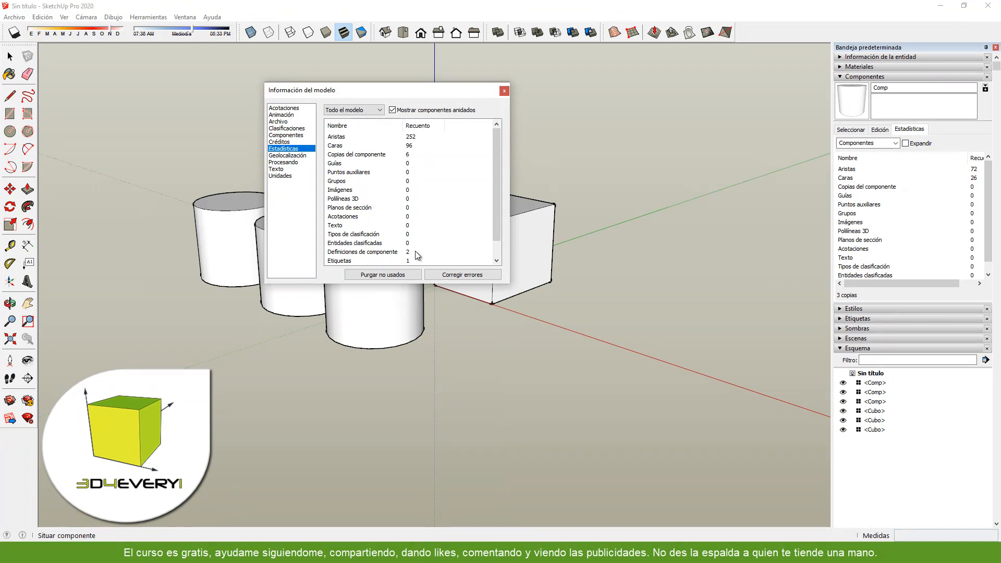
pyautogui.scroll(-1, 415, 239)
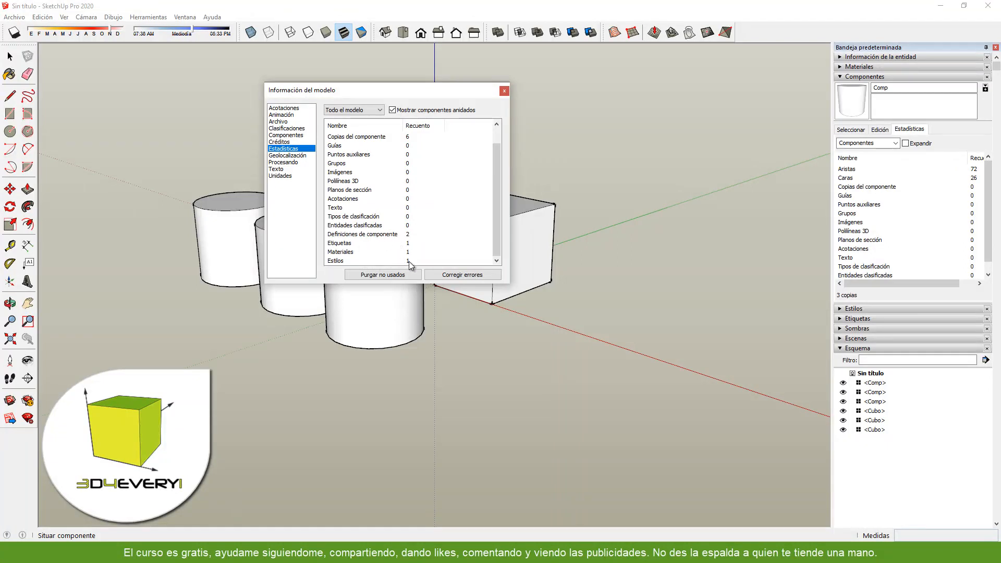
pyautogui.scroll(1, 411, 259)
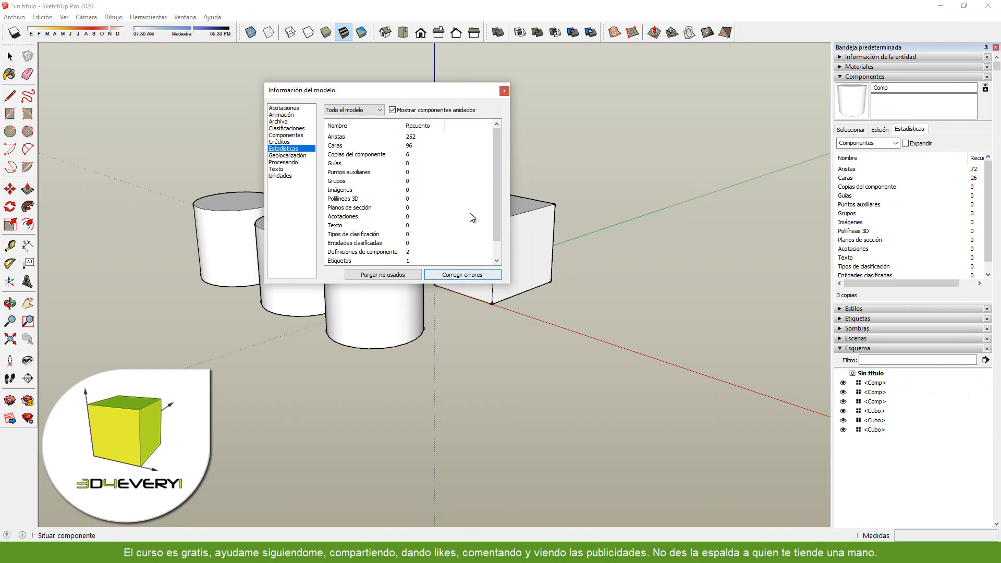
pyautogui.click(504, 91)
pyautogui.press('Escape')
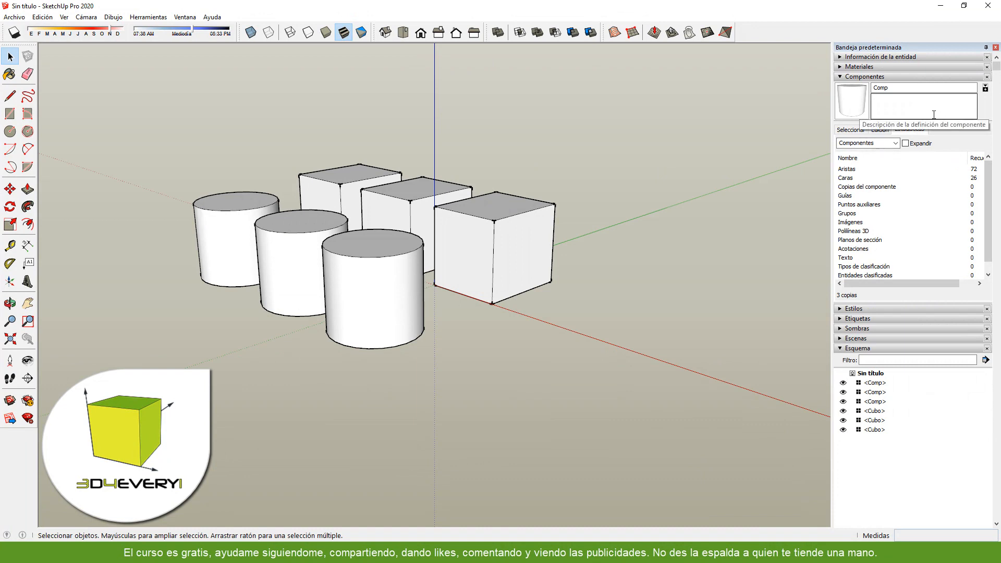
# - Check the component collection's options for purging unused definitions
pyautogui.click(850, 130)
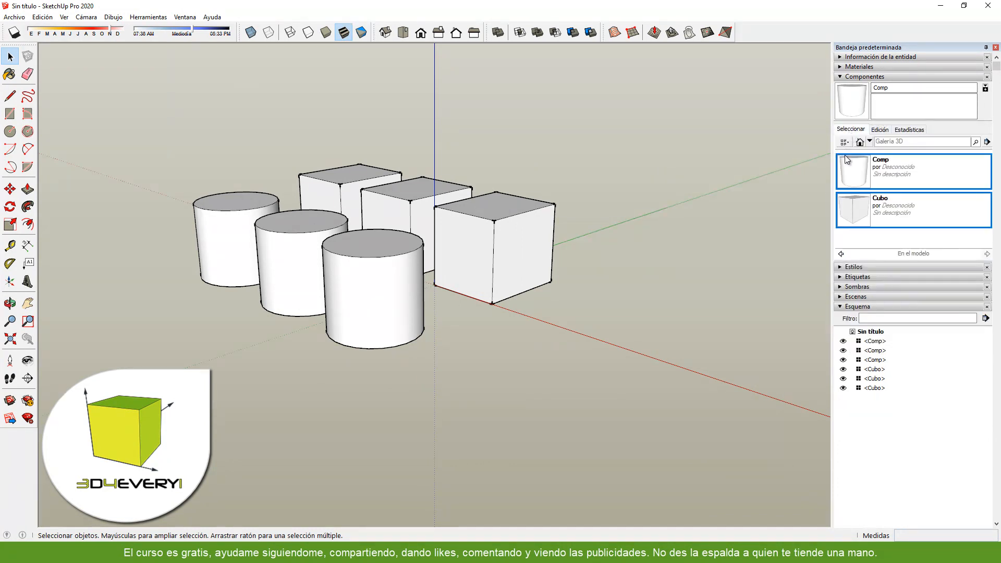
pyautogui.click(988, 143)
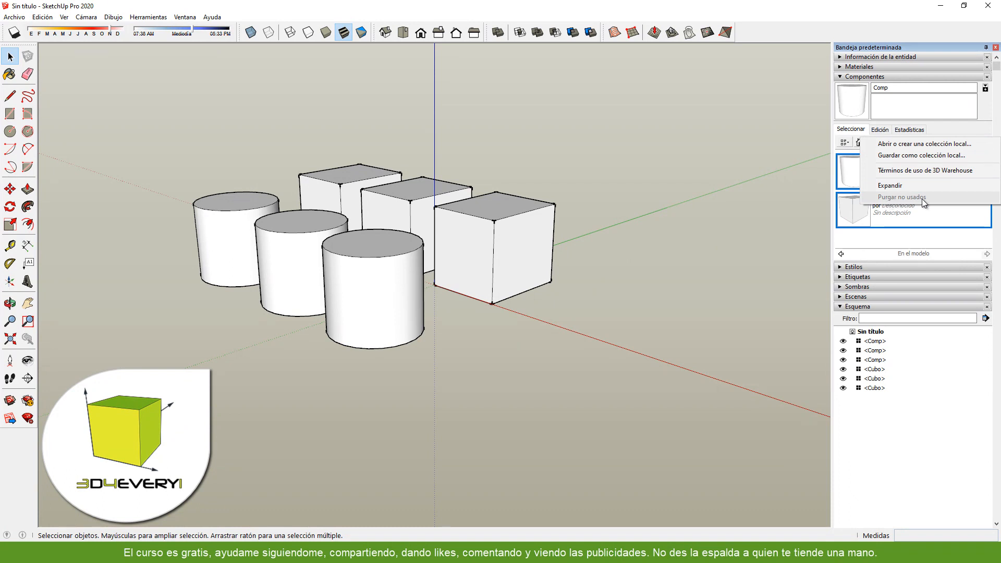
pyautogui.click(517, 352)
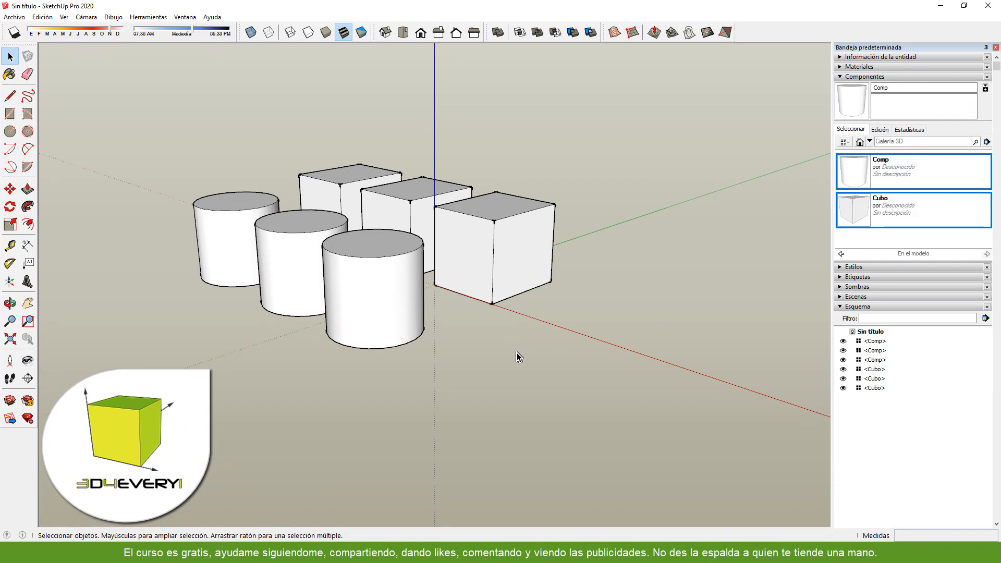
# - Draw a rectangle about 0.22 by 0.66 m on the ground in front of the nearest box
pyautogui.press('r')
pyautogui.click(498, 348)
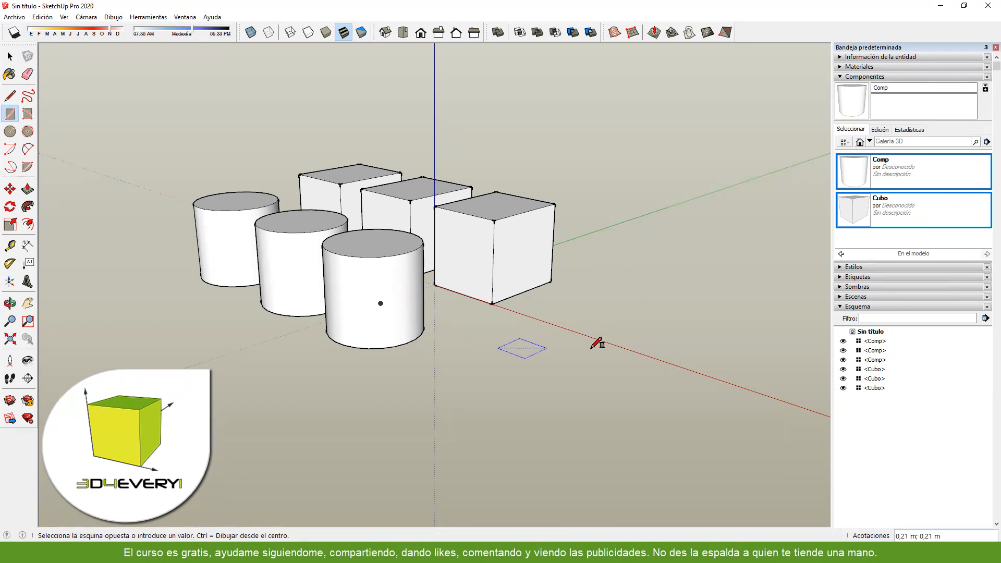
pyautogui.click(617, 323)
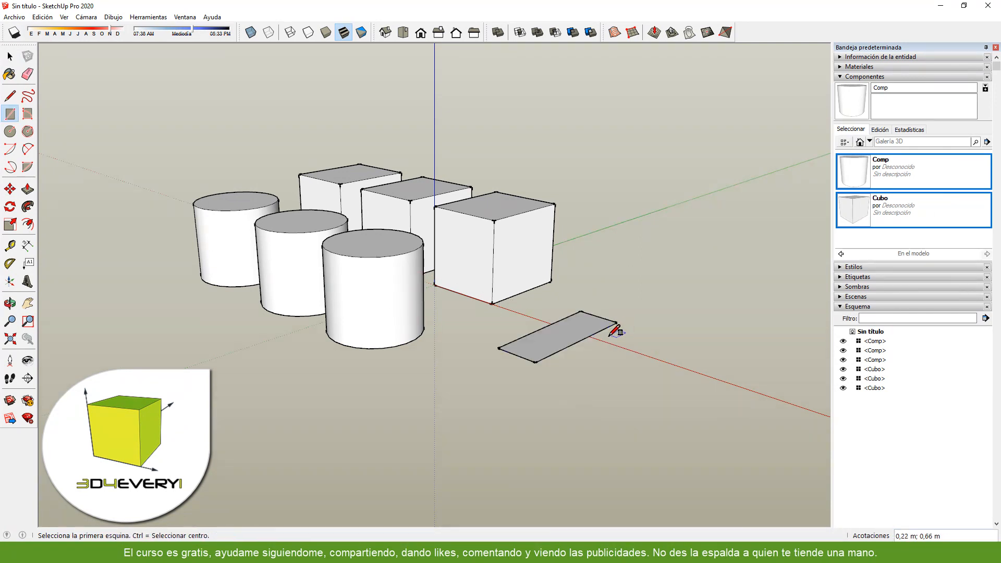
# - Turn the rectangle in front of the boxes into a component named Rec
pyautogui.press('space')
pyautogui.click(571, 342)
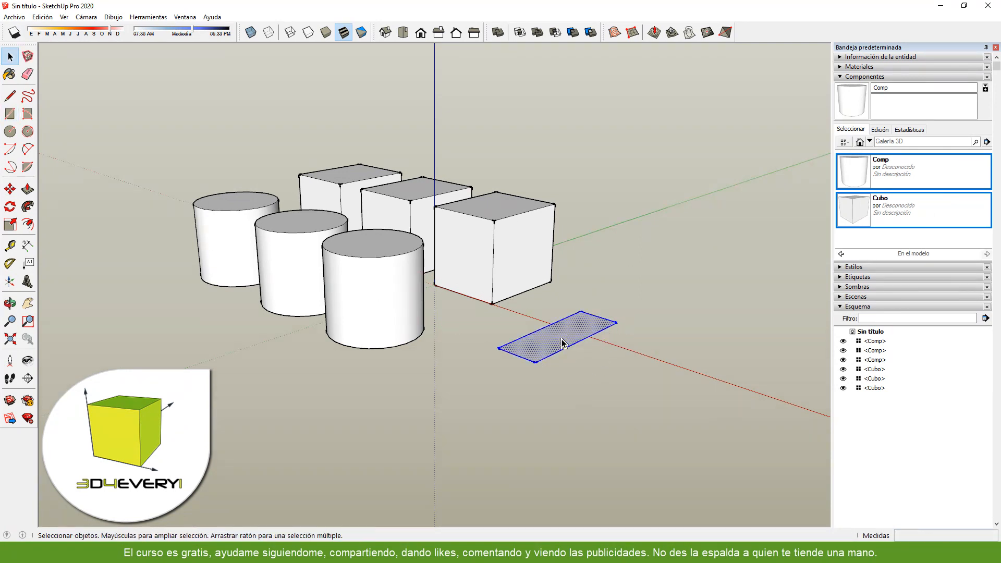
pyautogui.write('g')
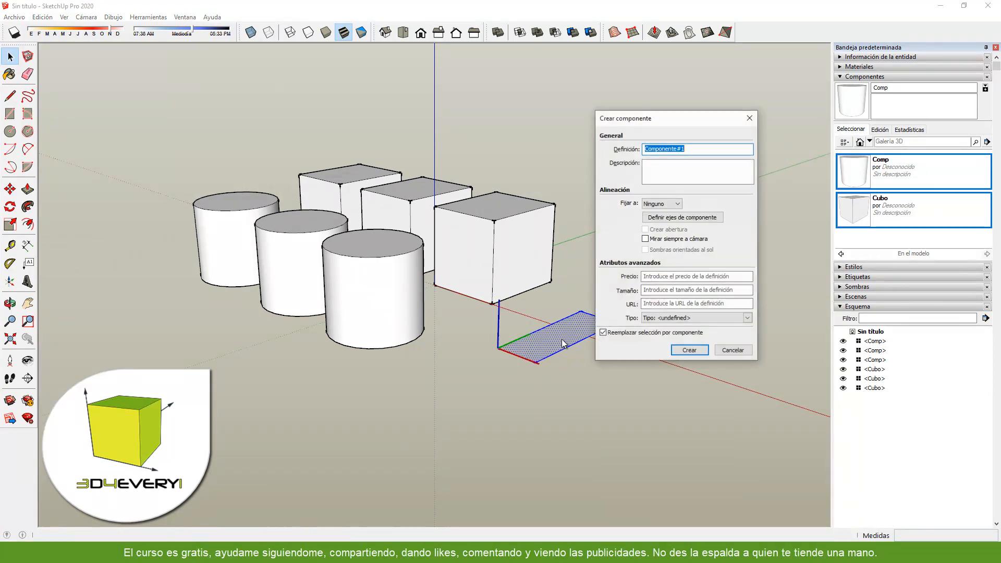
pyautogui.write('Rec')
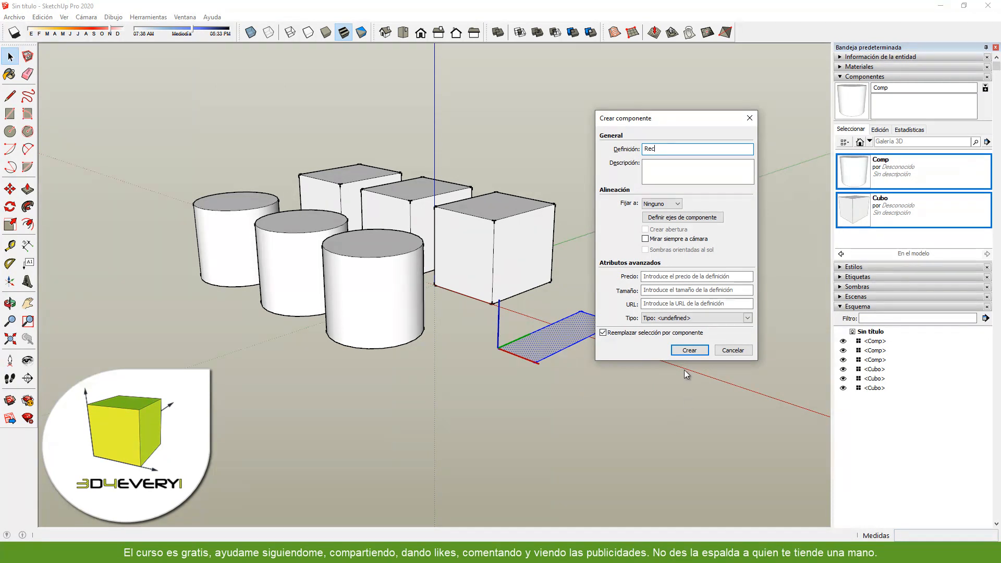
pyautogui.press('Return')
# - Delete the Rec component from the model and purge the unused component definitions
pyautogui.press('Delete')
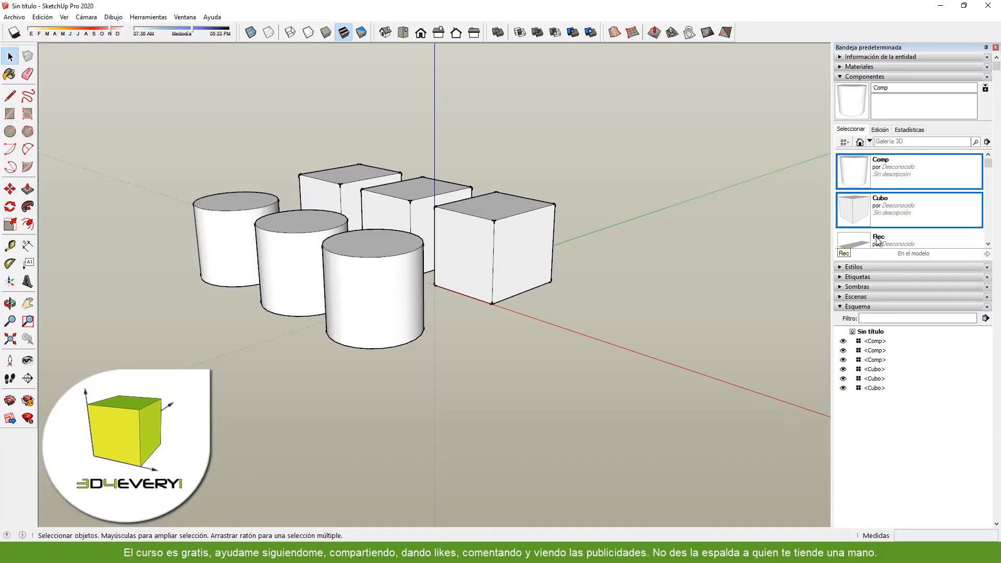
pyautogui.click(987, 142)
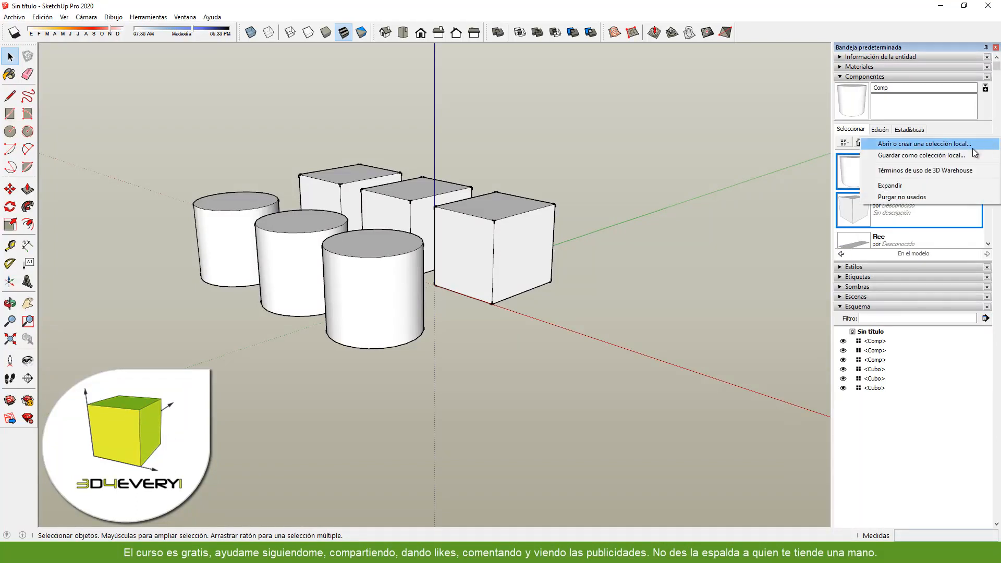
pyautogui.click(919, 197)
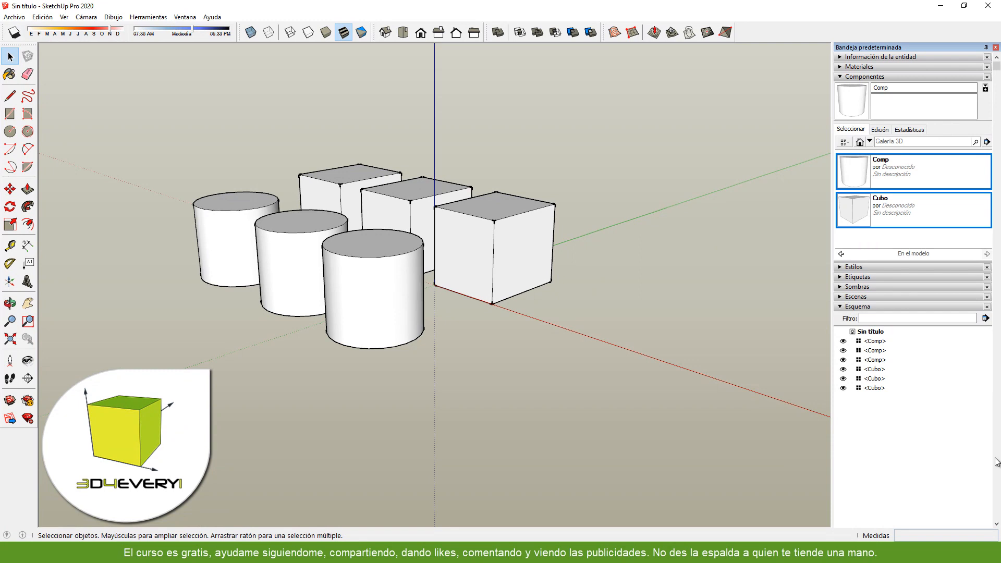
# - Compare the component collection's display modes: small images, large images, details and list, ending with small images
pyautogui.click(845, 141)
pyautogui.click(881, 154)
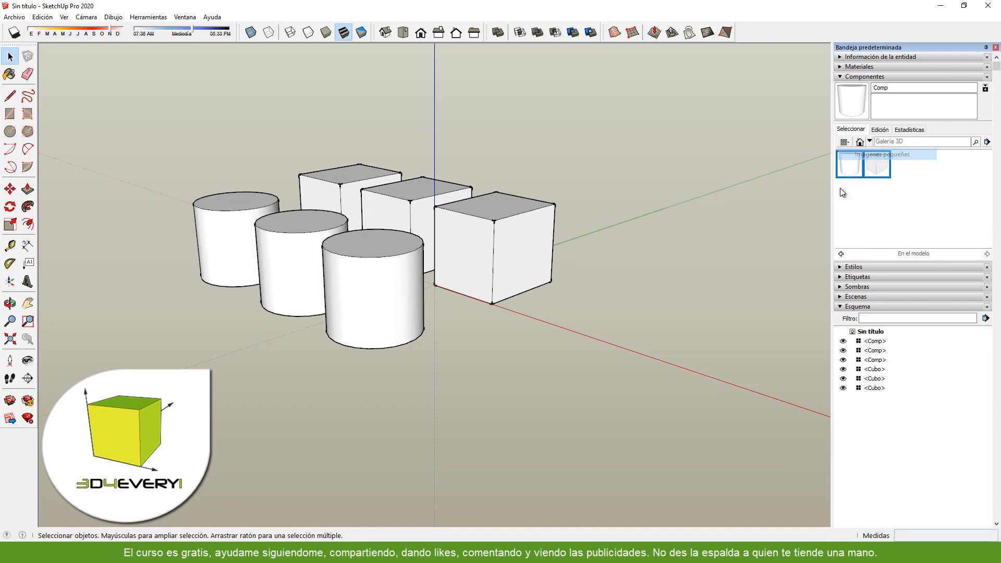
pyautogui.click(852, 142)
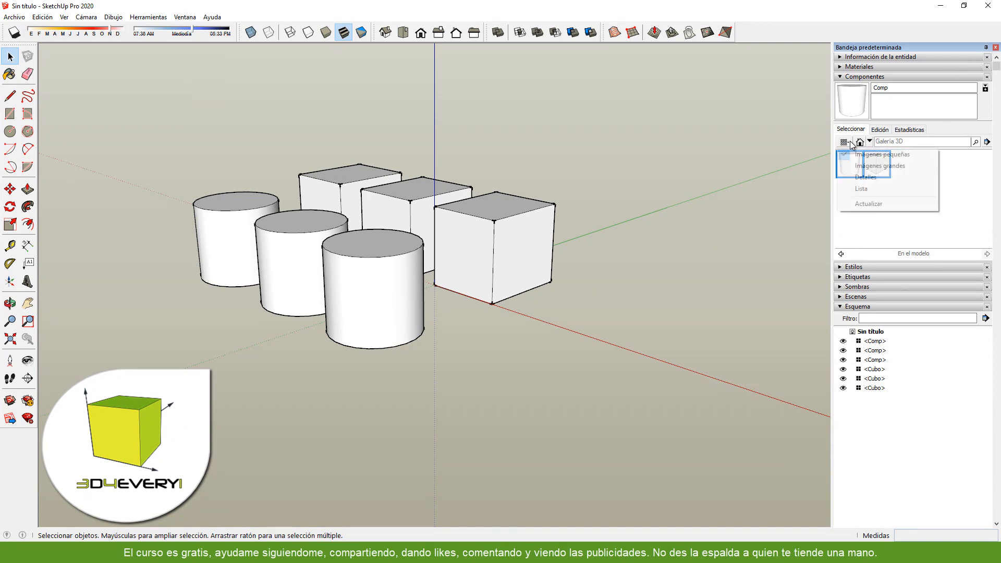
pyautogui.click(881, 166)
pyautogui.click(846, 142)
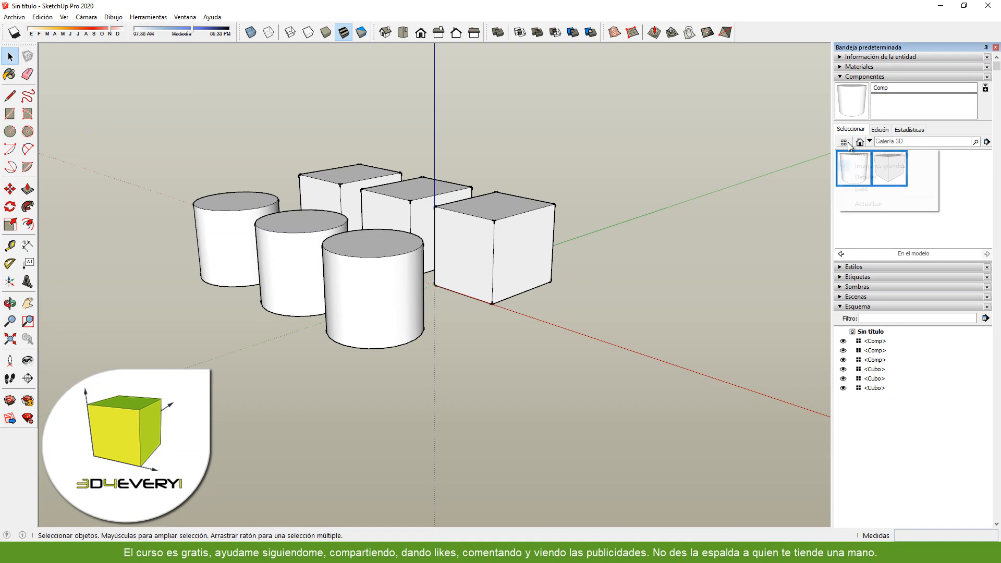
pyautogui.click(876, 178)
pyautogui.click(846, 142)
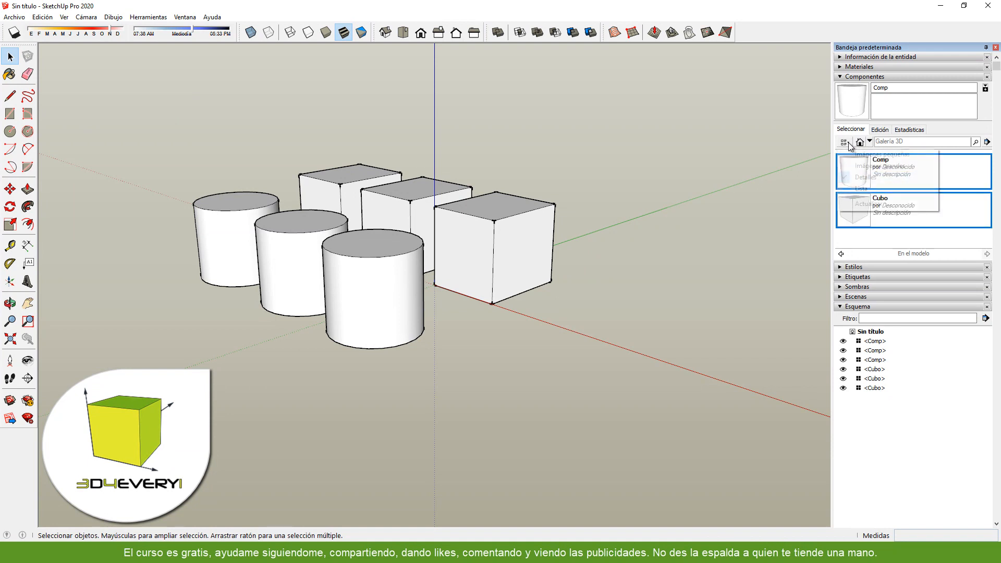
pyautogui.click(865, 191)
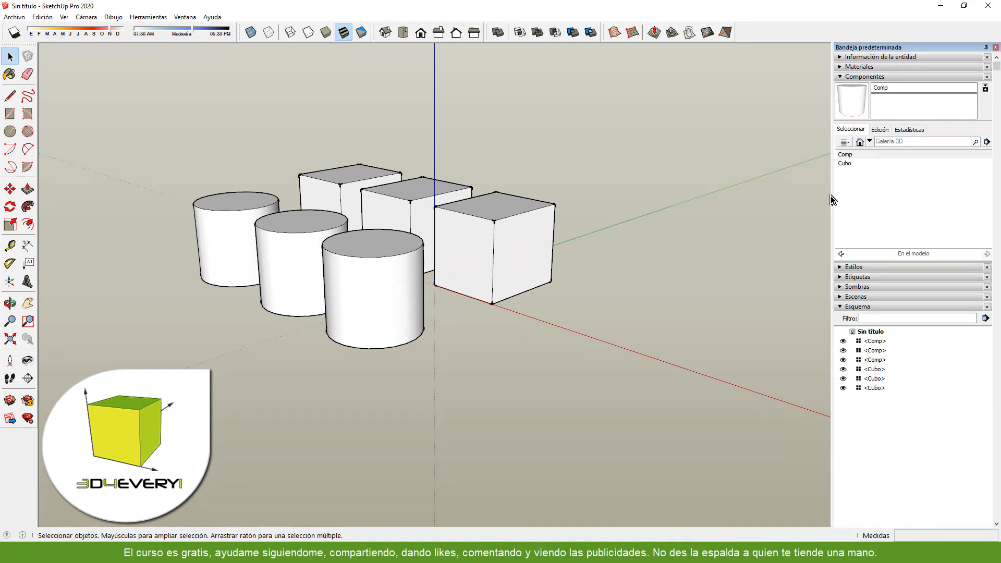
pyautogui.click(846, 143)
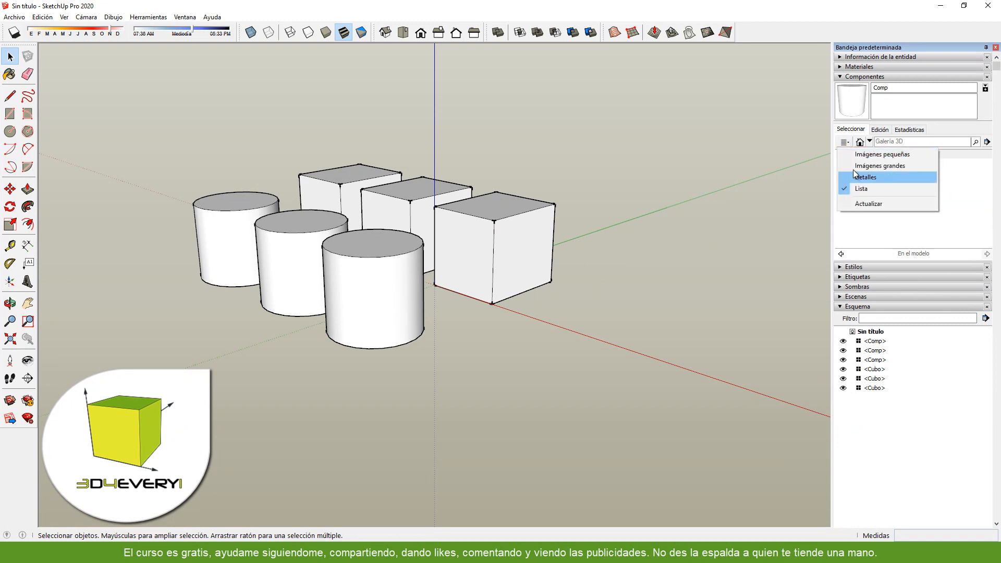
pyautogui.click(853, 155)
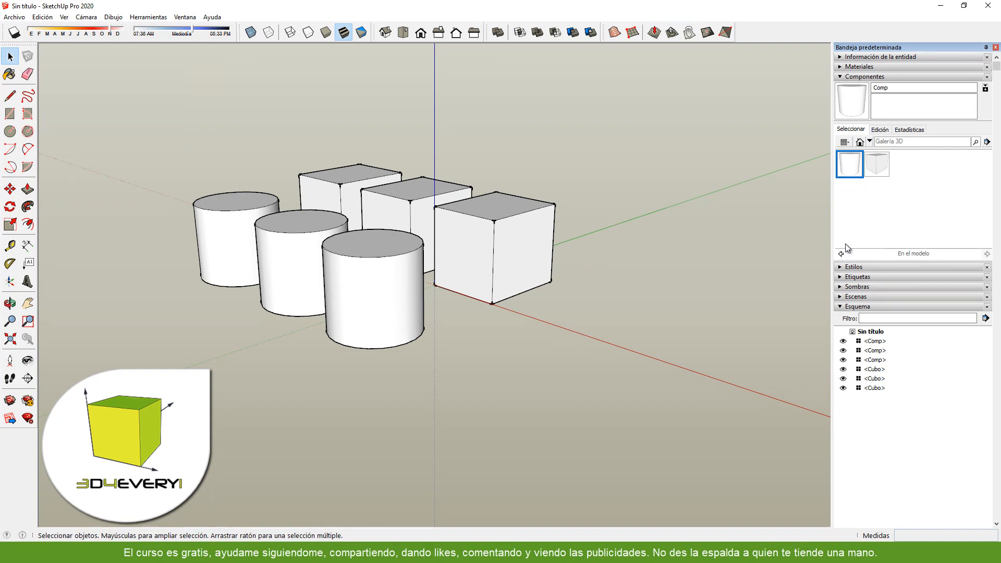
# - Switch to the Componentes collection and display its folders in the details view
pyautogui.click(869, 141)
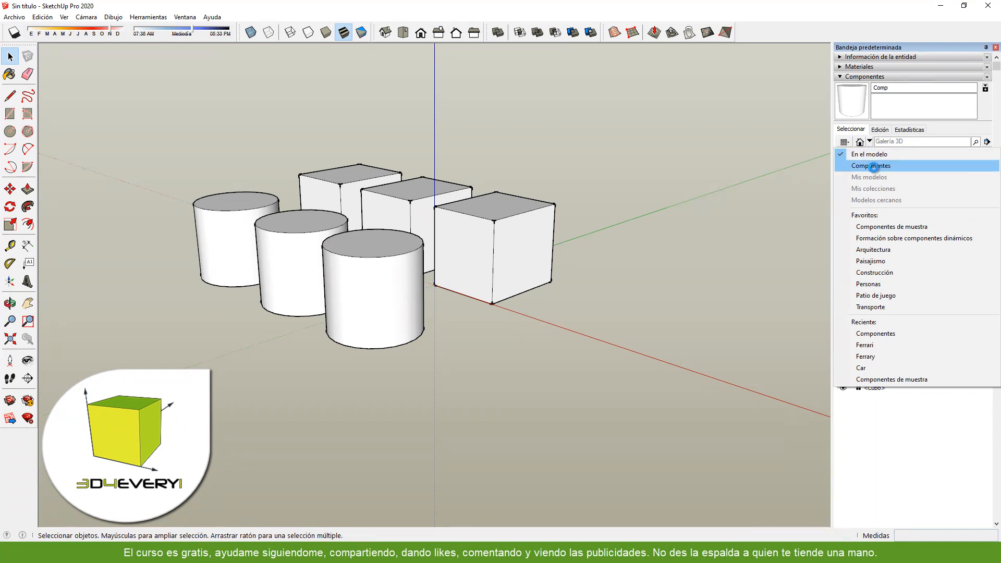
pyautogui.click(873, 166)
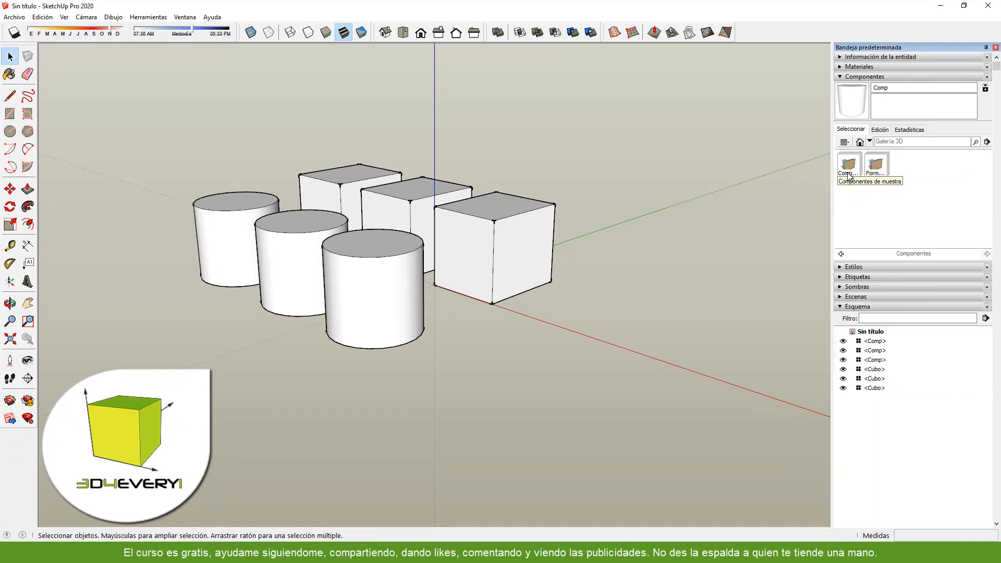
pyautogui.click(848, 143)
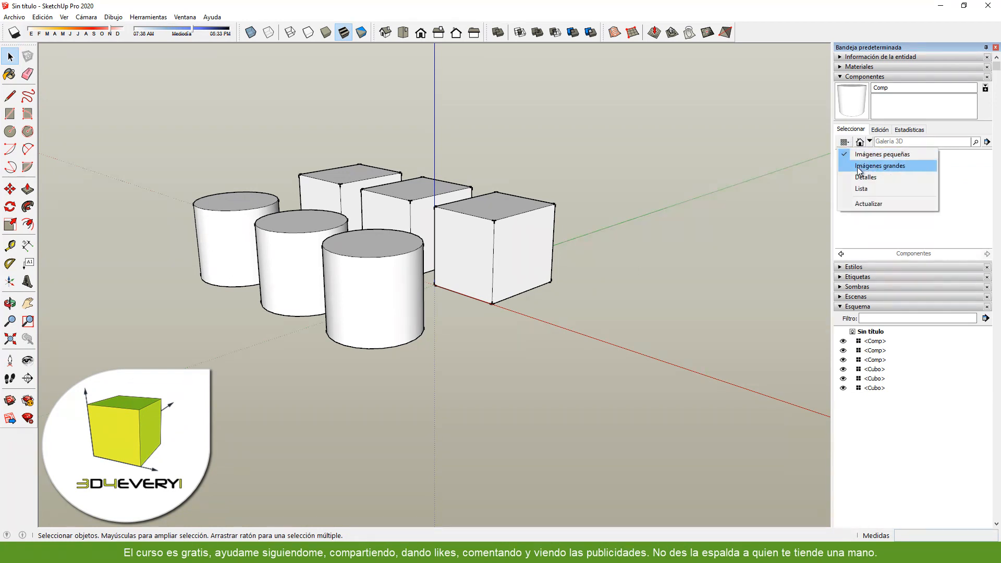
pyautogui.click(856, 178)
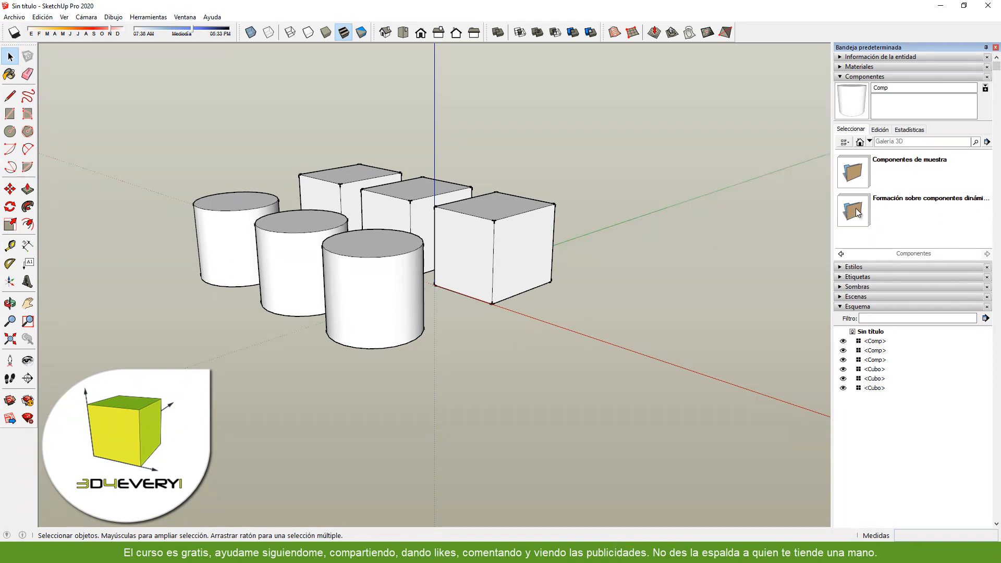
# - Insert the Cama component from the Componentes de muestra folder beside the boxes and cylinders
pyautogui.click(858, 172)
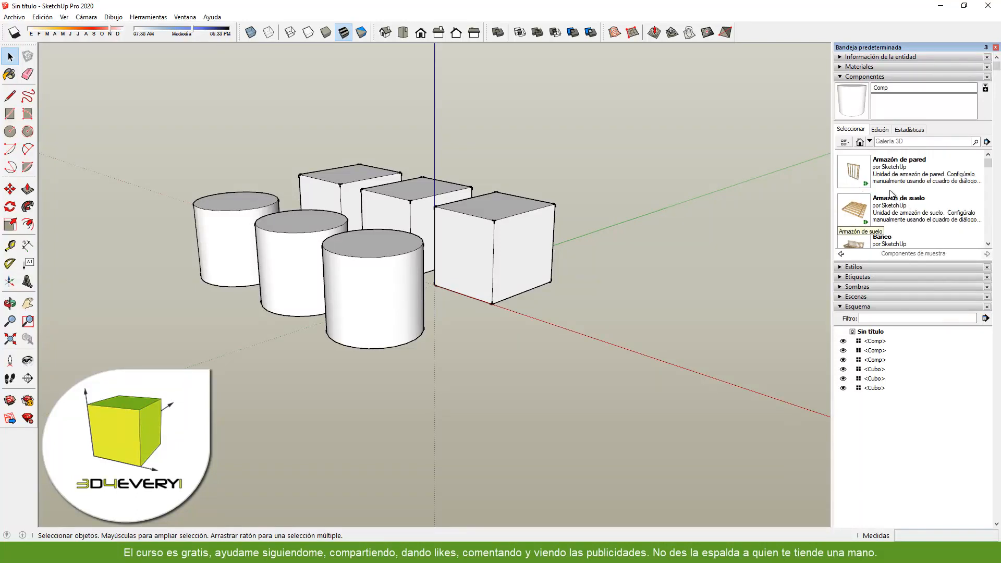
pyautogui.moveTo(988, 164); pyautogui.dragTo(991, 173)
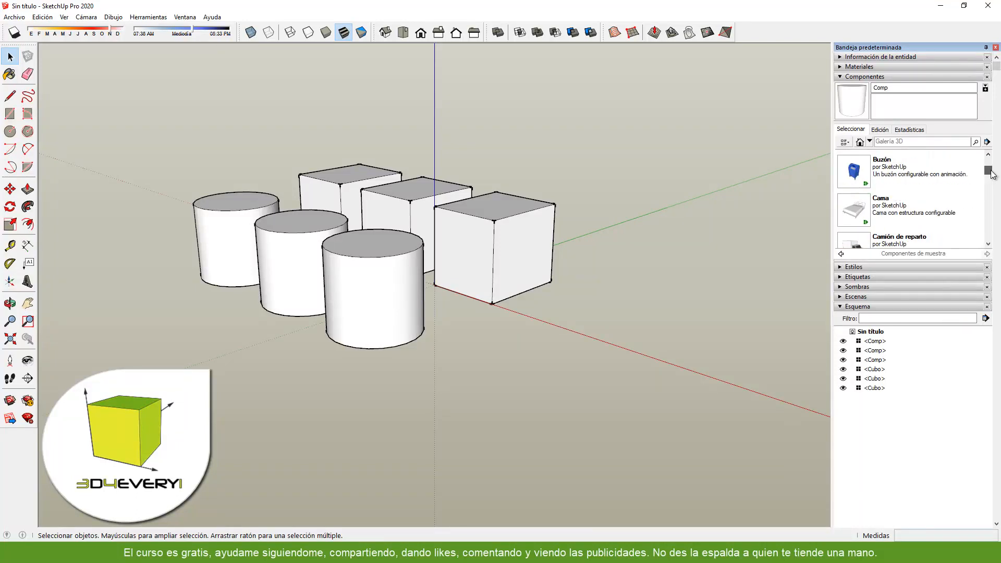
pyautogui.click(855, 213)
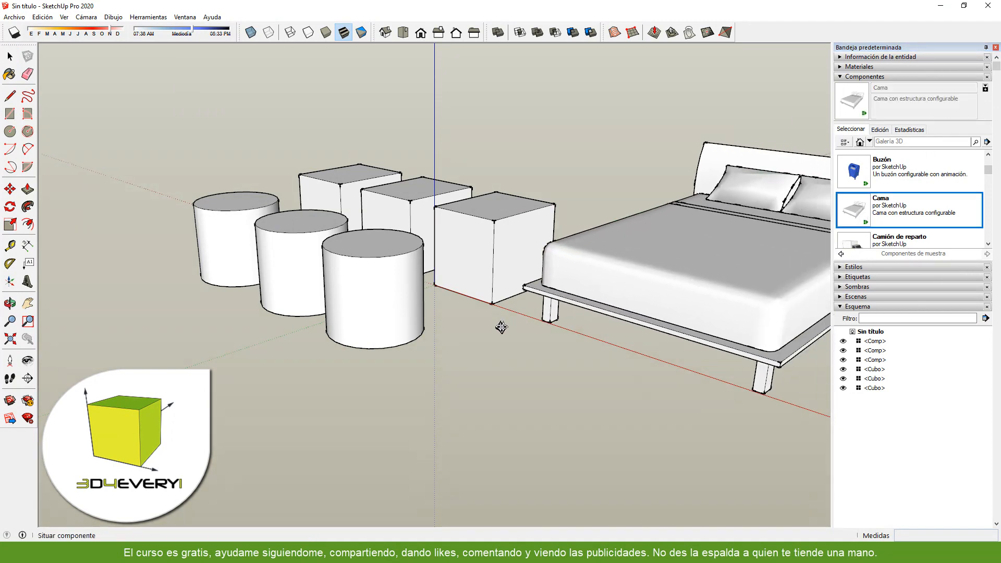
pyautogui.click(439, 347)
pyautogui.scroll(-3, 412, 330)
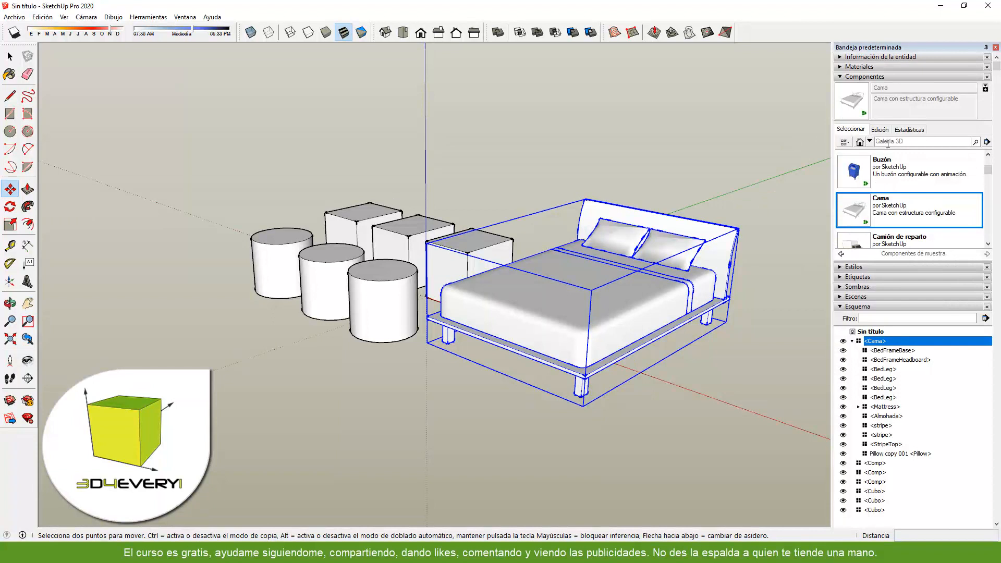
# - Inspect the path and file name from which the Cama component was loaded
pyautogui.click(880, 130)
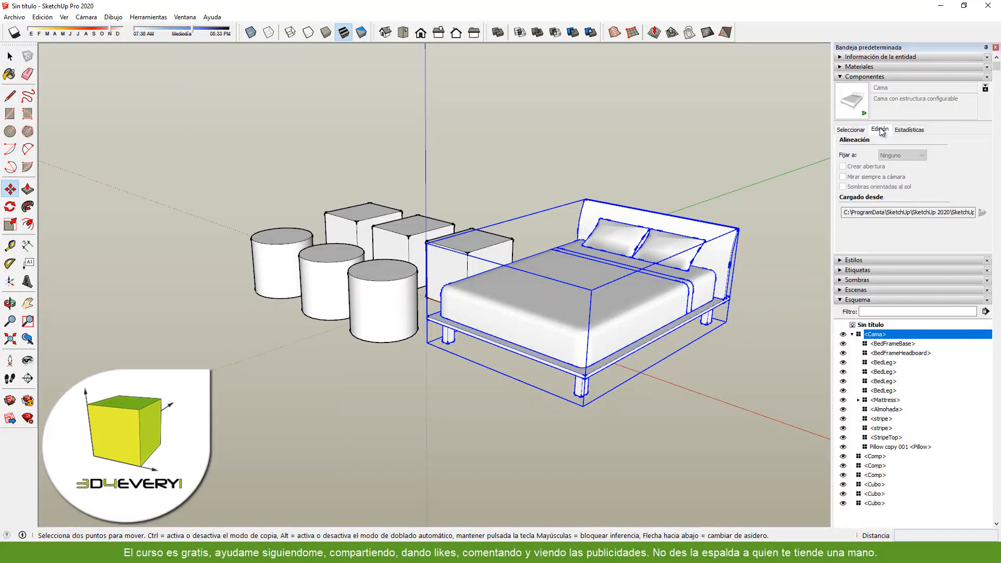
pyautogui.moveTo(842, 214); pyautogui.dragTo(997, 224)
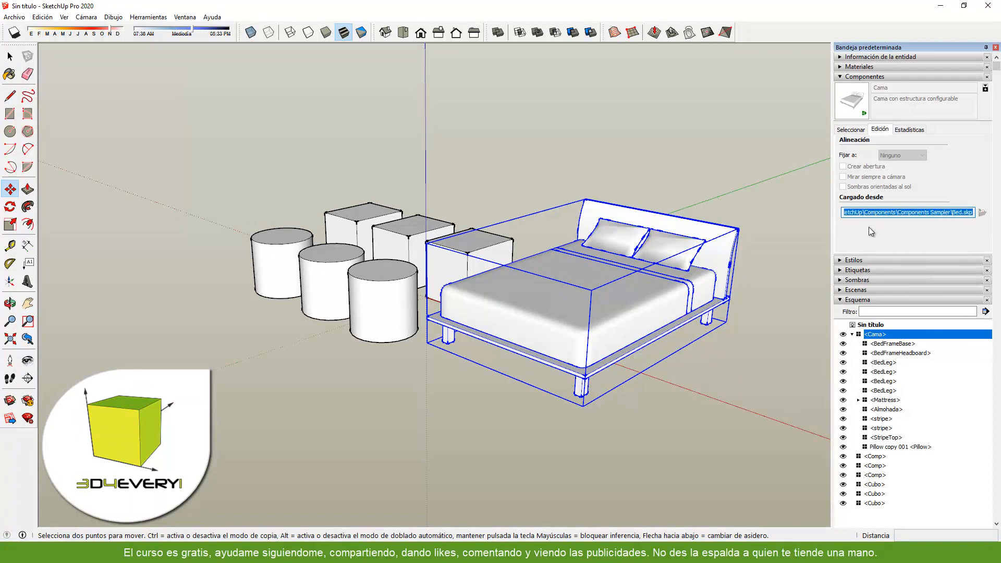
pyautogui.click(866, 214)
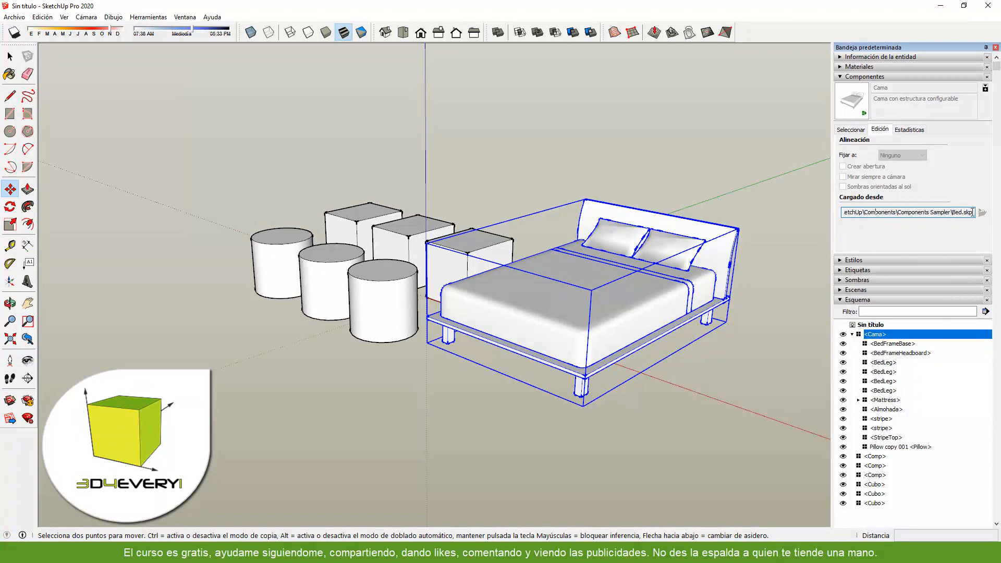
pyautogui.moveTo(970, 211); pyautogui.dragTo(954, 210)
# - Return to the Componentes collection and reopen its Componentes de muestra folder
pyautogui.click(859, 130)
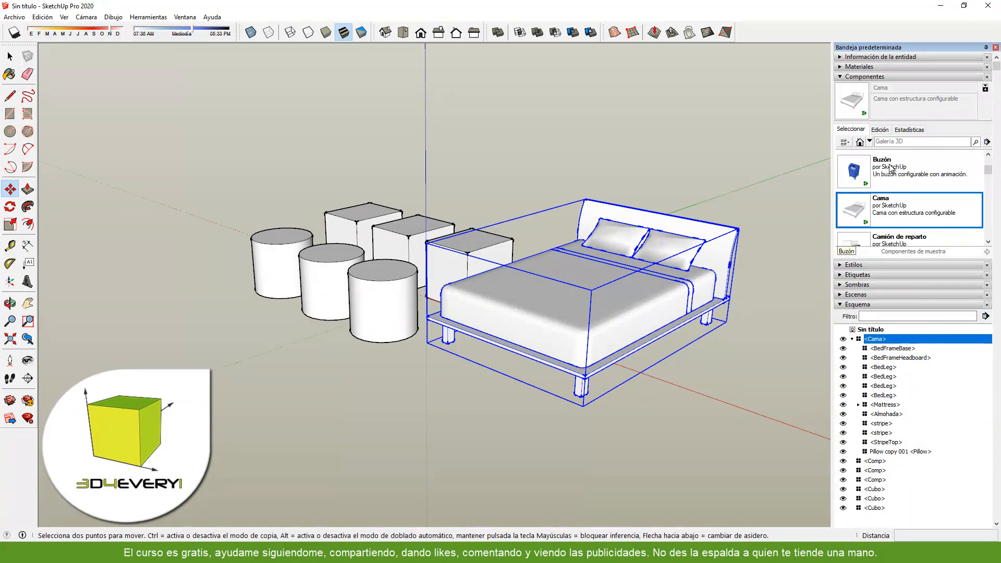
pyautogui.click(869, 141)
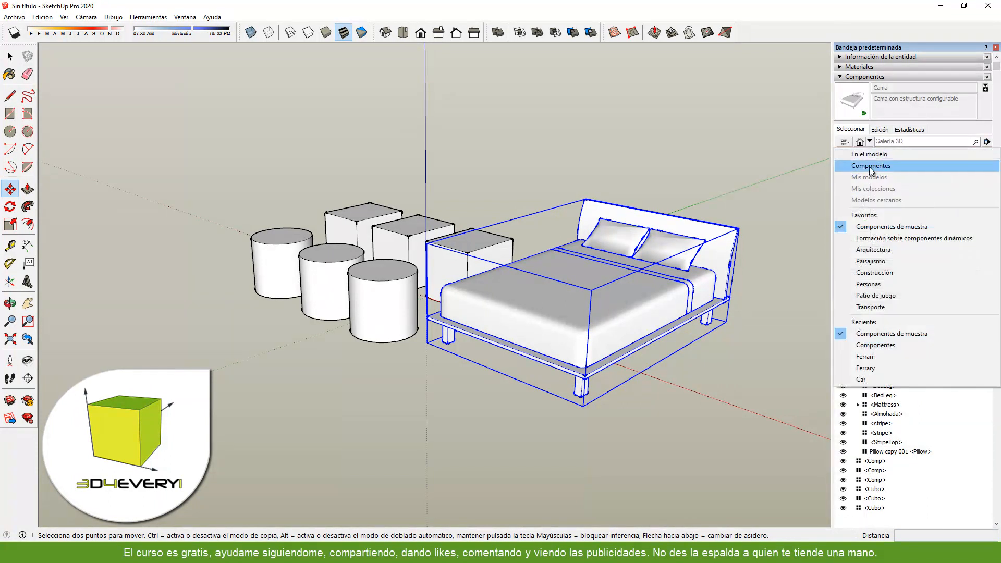
pyautogui.click(871, 167)
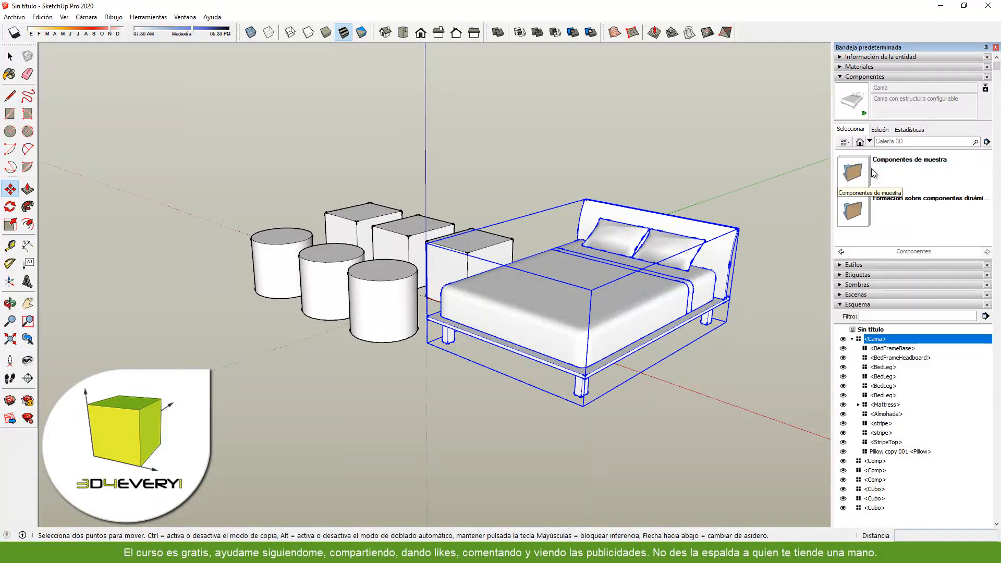
pyautogui.click(854, 171)
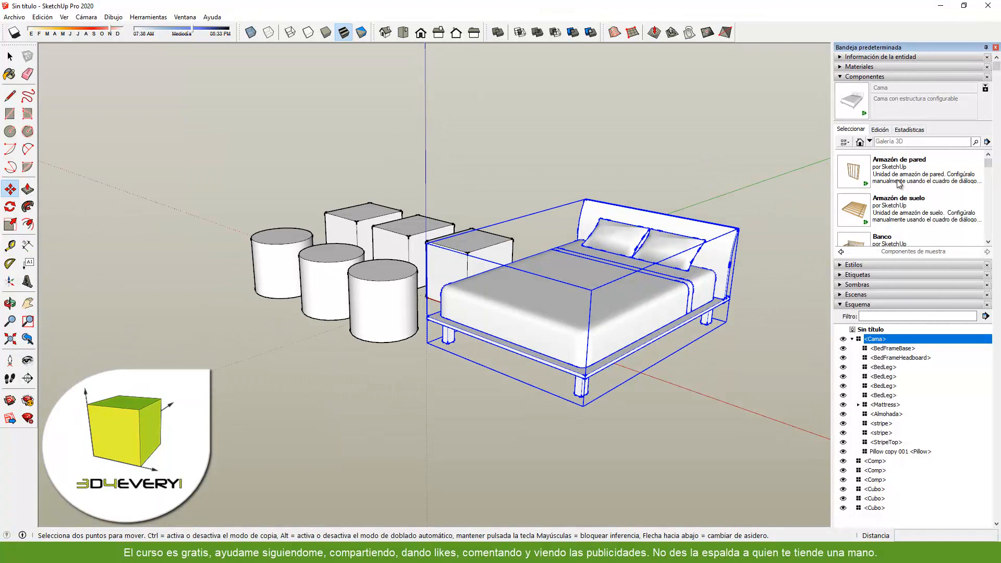
# - Copy the full file path from which the Cama component was loaded
pyautogui.click(881, 129)
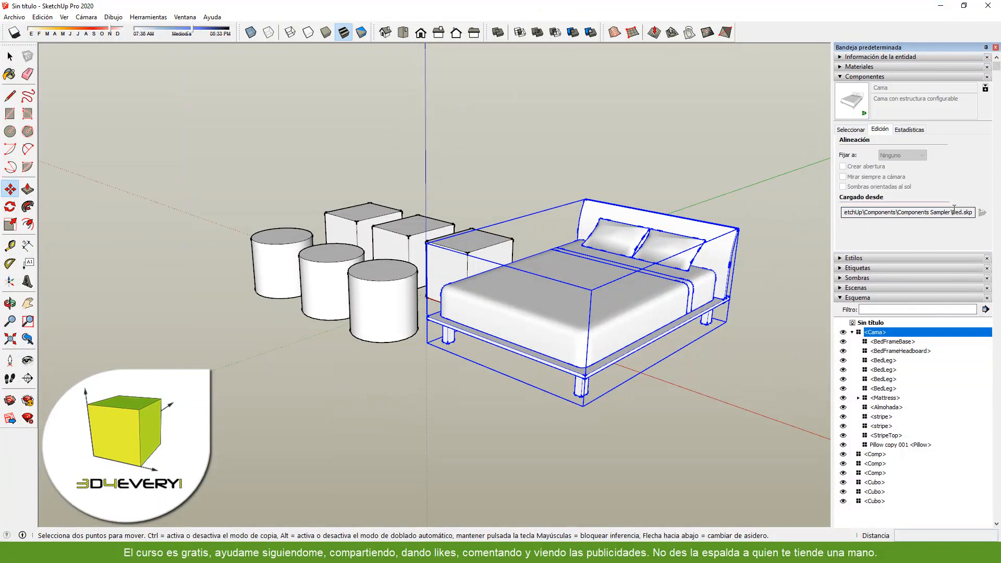
pyautogui.moveTo(953, 210); pyautogui.dragTo(801, 214)
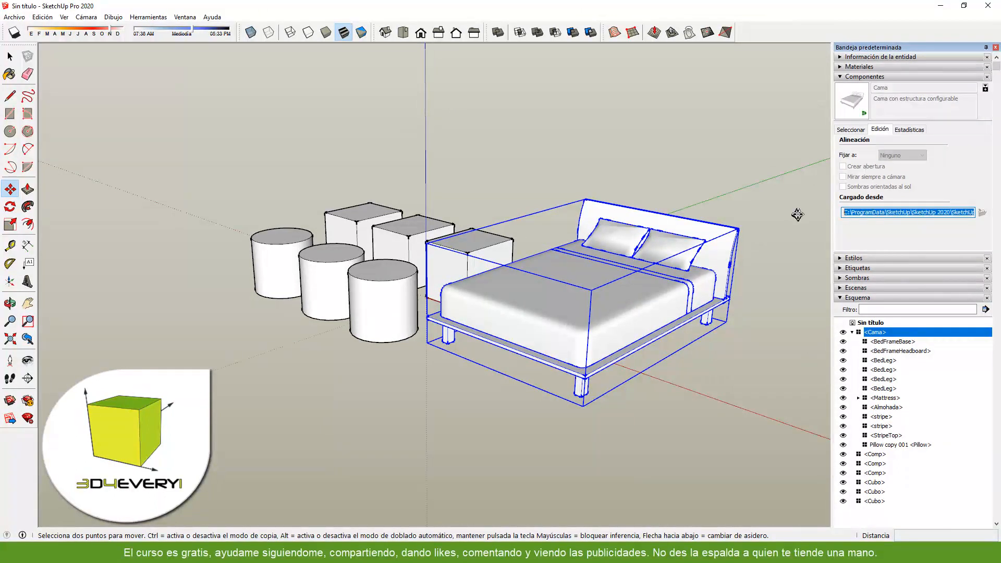
pyautogui.rightClick(863, 212)
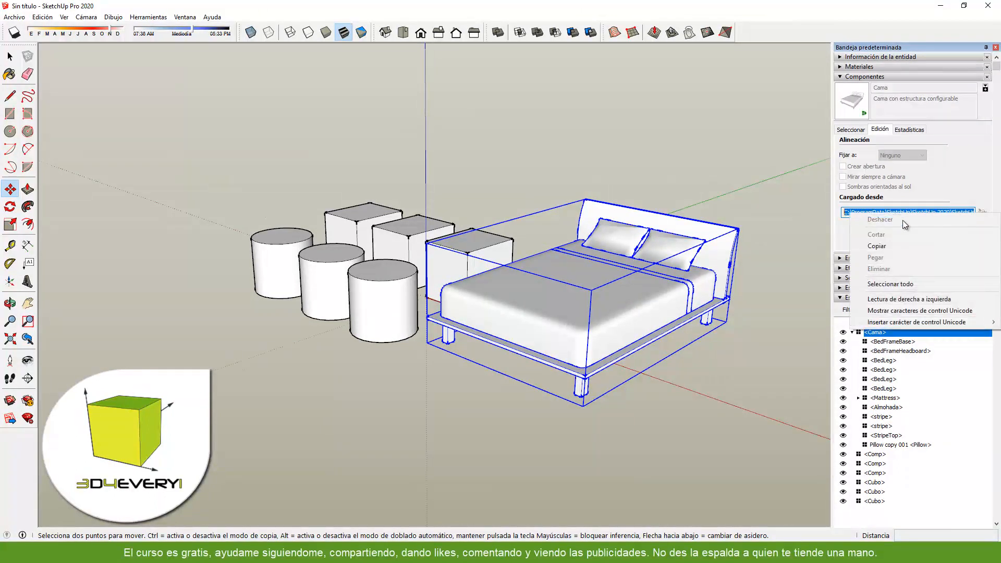
pyautogui.click(907, 250)
# - Start saving the model's Cubo component as its own file from the In Model (En el modelo) collection
pyautogui.click(858, 130)
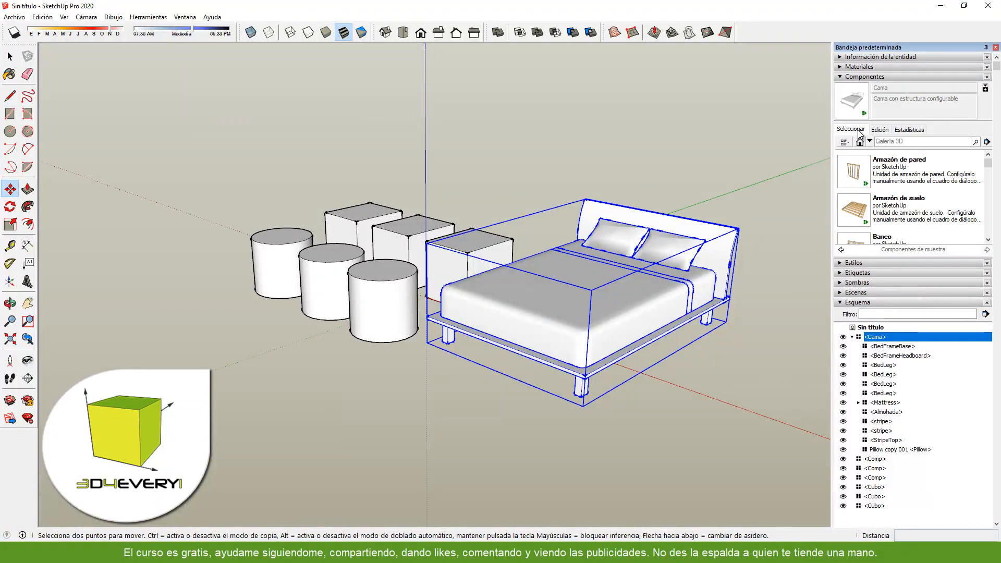
pyautogui.click(860, 142)
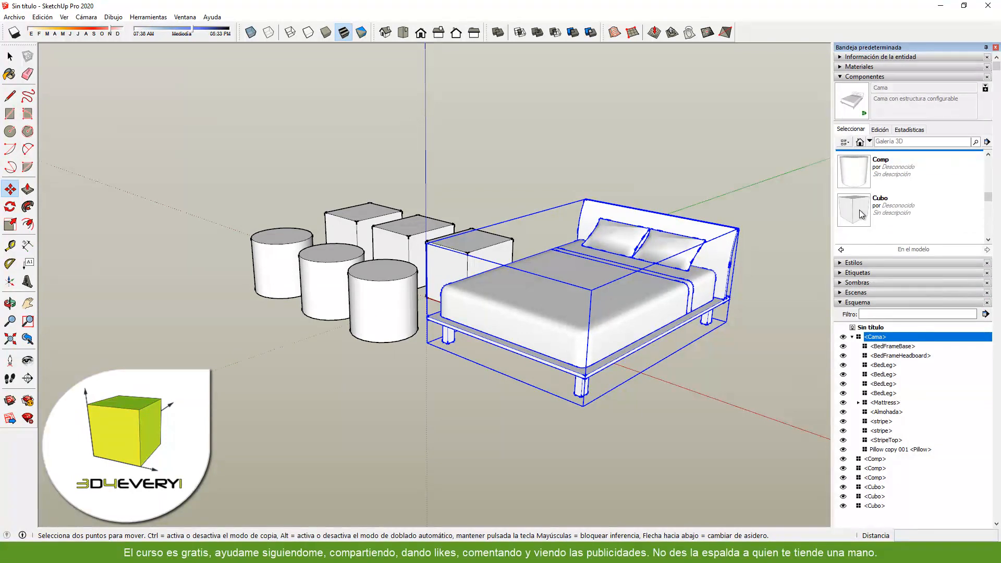
pyautogui.click(859, 209)
pyautogui.rightClick(864, 207)
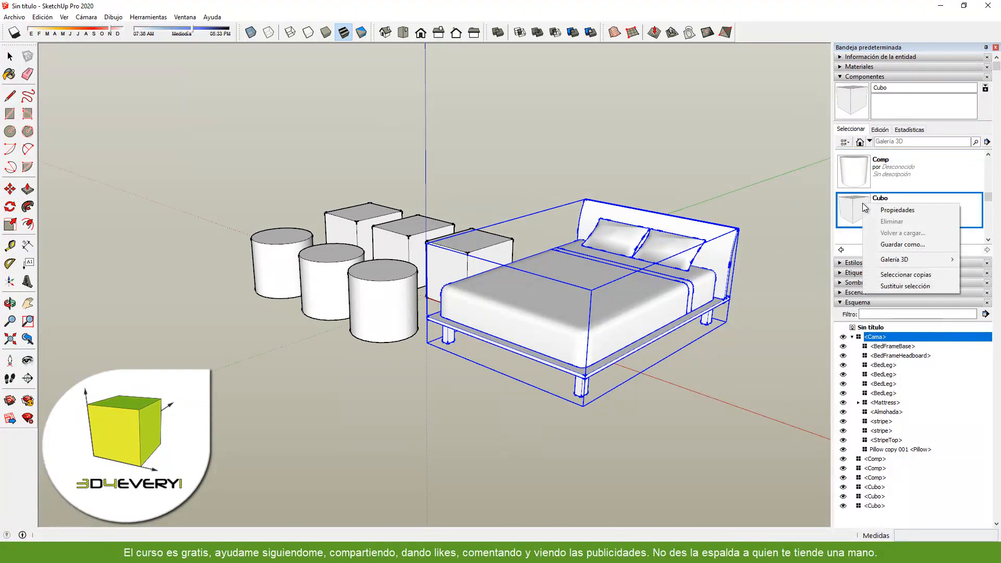
pyautogui.click(889, 244)
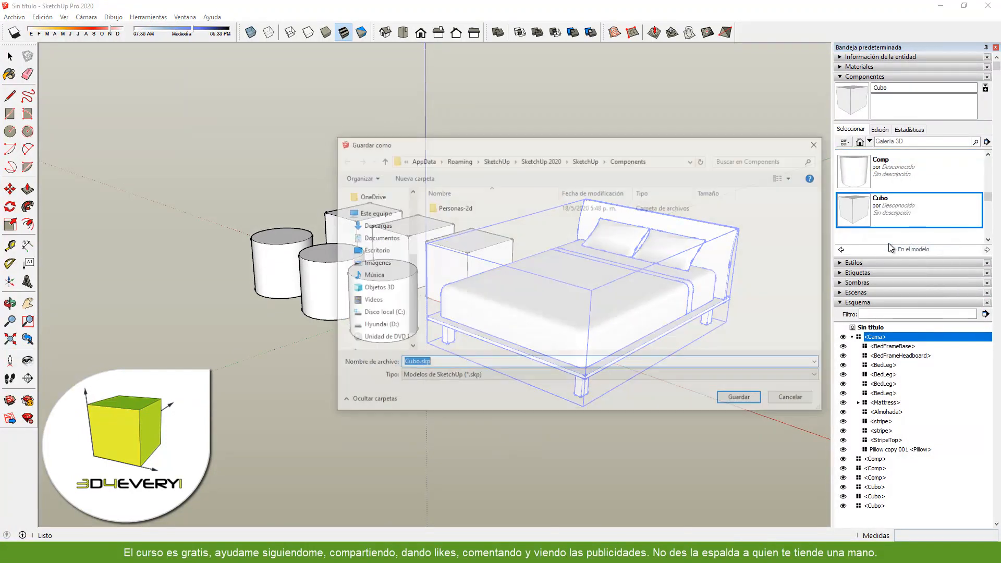
pyautogui.moveTo(574, 131); pyautogui.dragTo(543, 96)
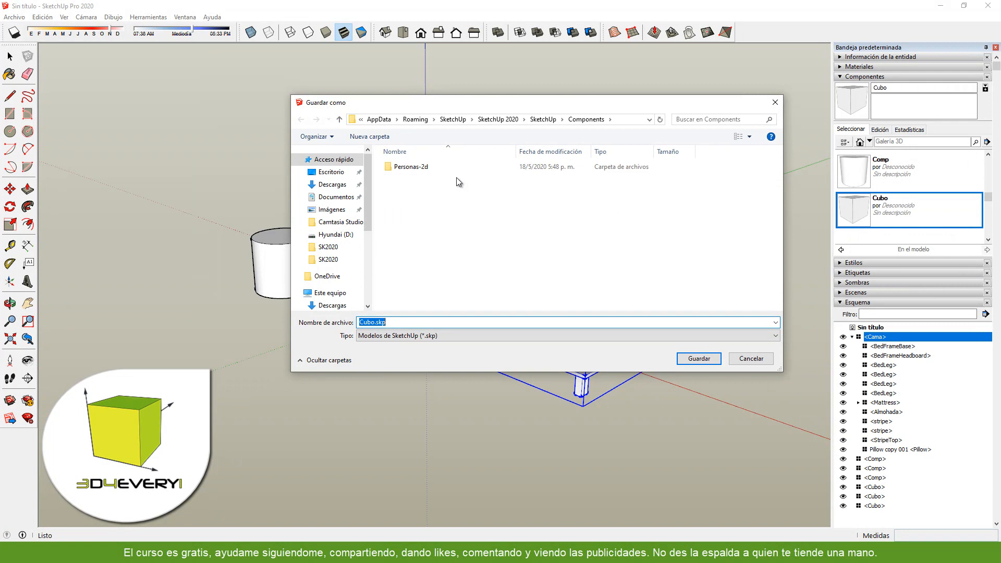
# - Save the component as Cubo.skp in C:\ProgramData\SketchUp\SketchUp 2020\SketchUp\Components\Components Sampler, using the copied path
pyautogui.click(358, 124)
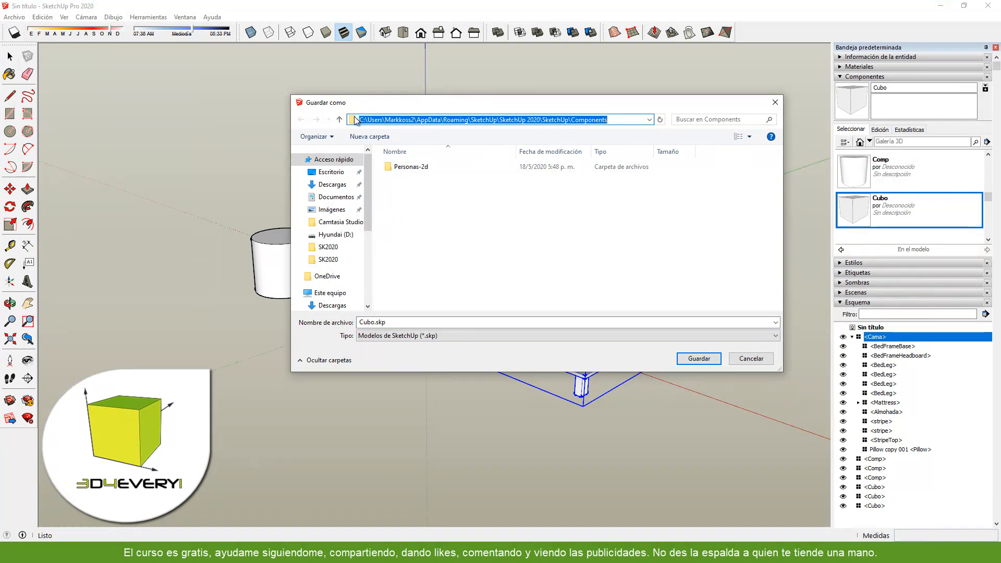
pyautogui.hotkey('ctrl', 'v')
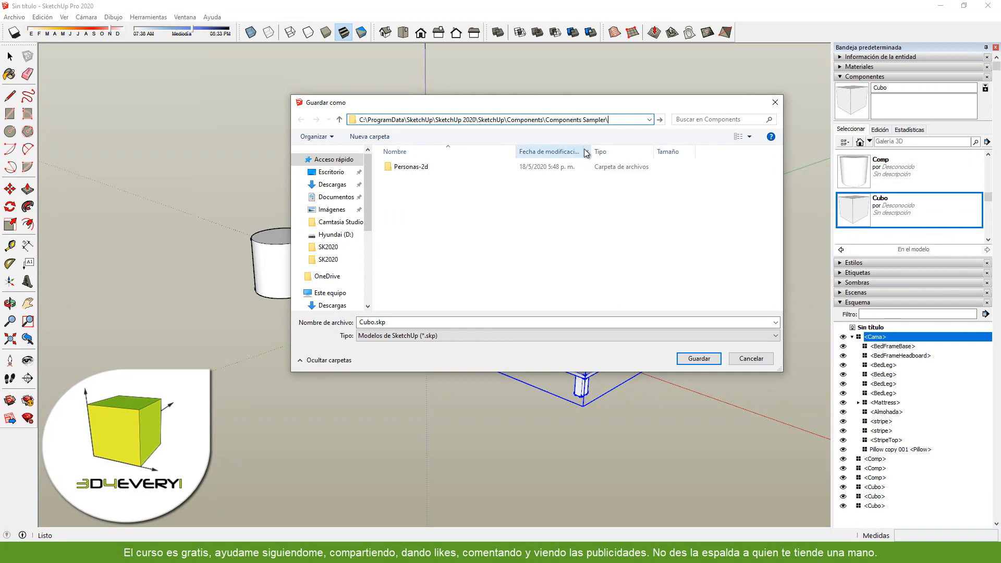
pyautogui.click(660, 119)
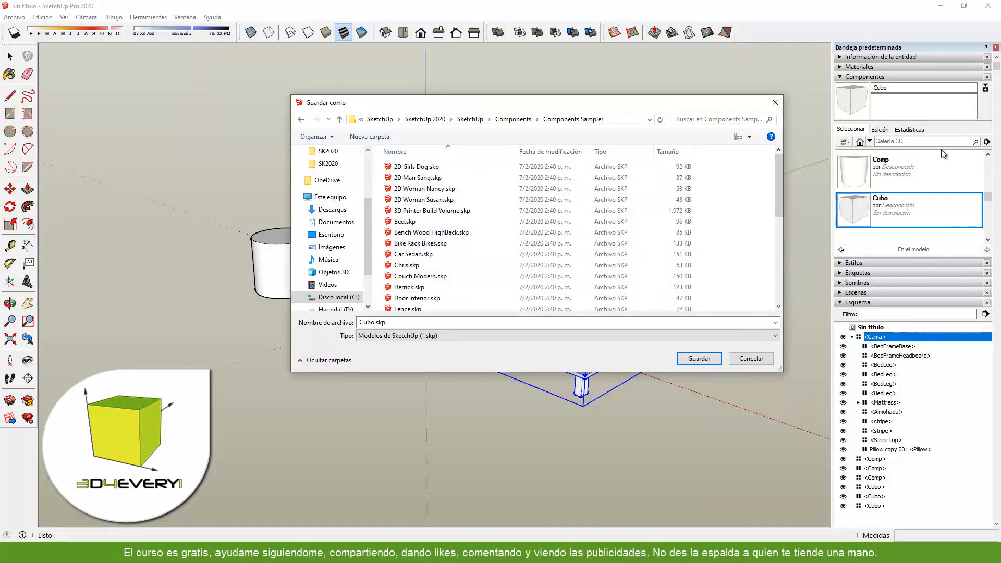
pyautogui.click(361, 323)
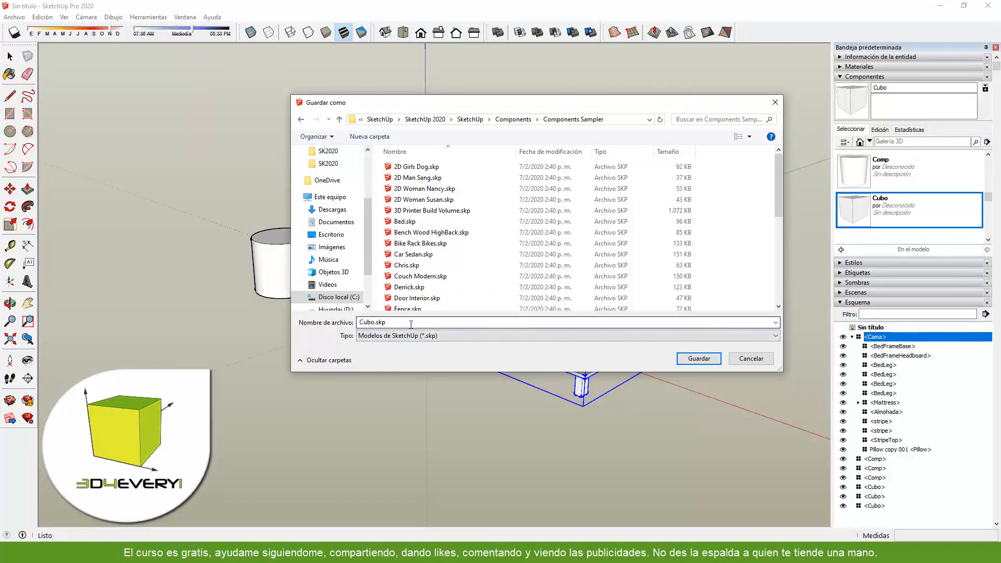
pyautogui.click(699, 359)
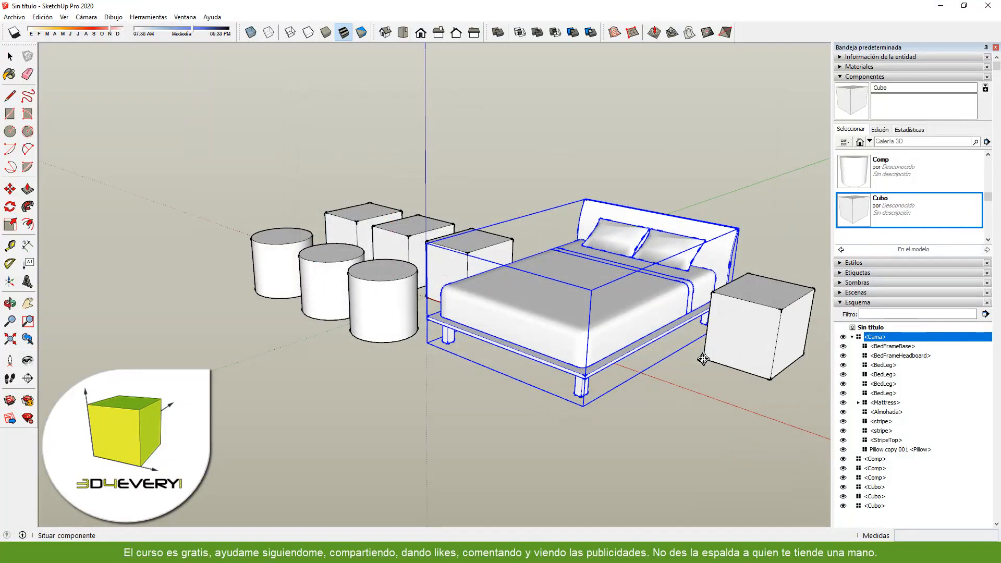
# - Look for the saved Cubo component in the Componentes de muestra folder of the Componentes collection
pyautogui.click(869, 142)
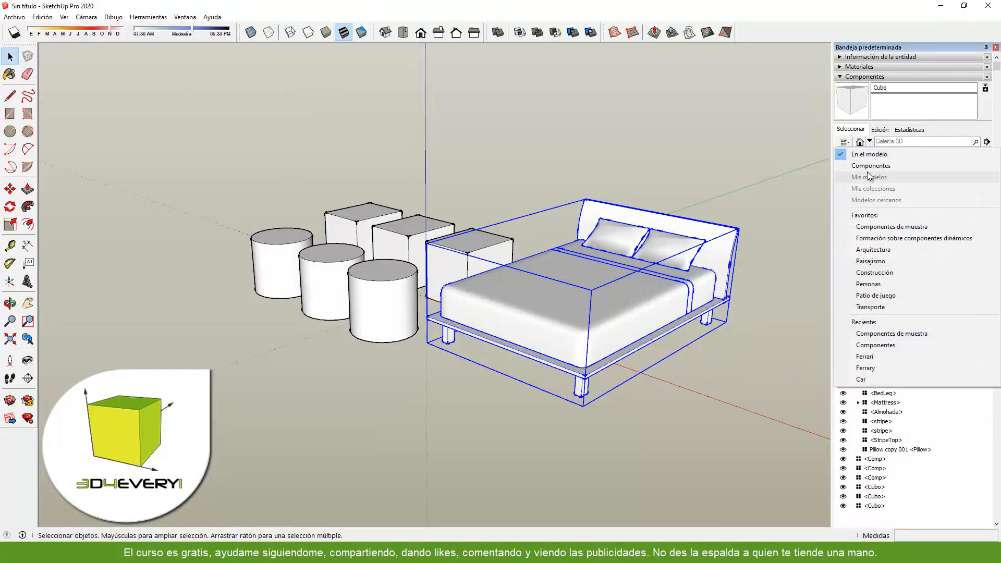
pyautogui.click(869, 166)
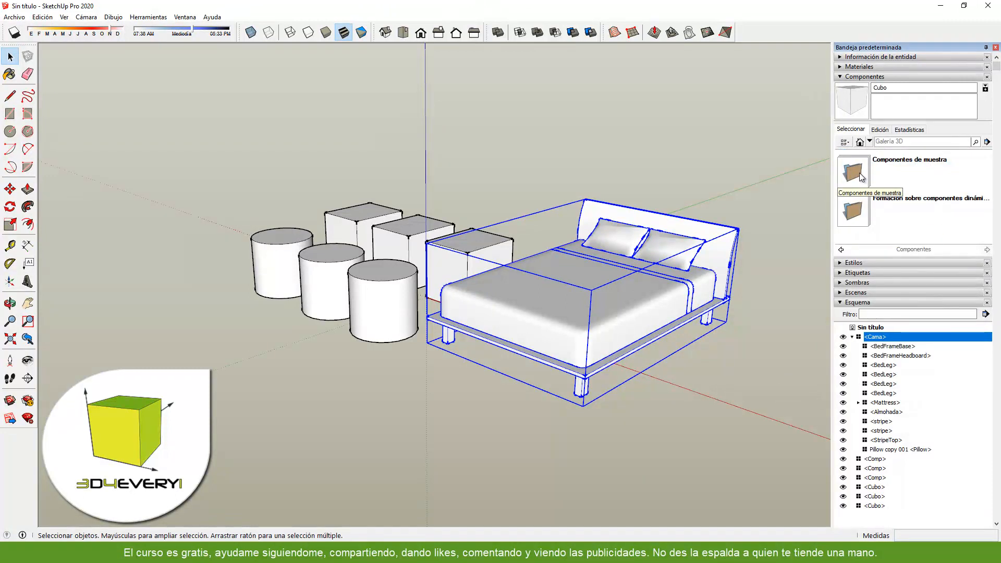
pyautogui.click(859, 173)
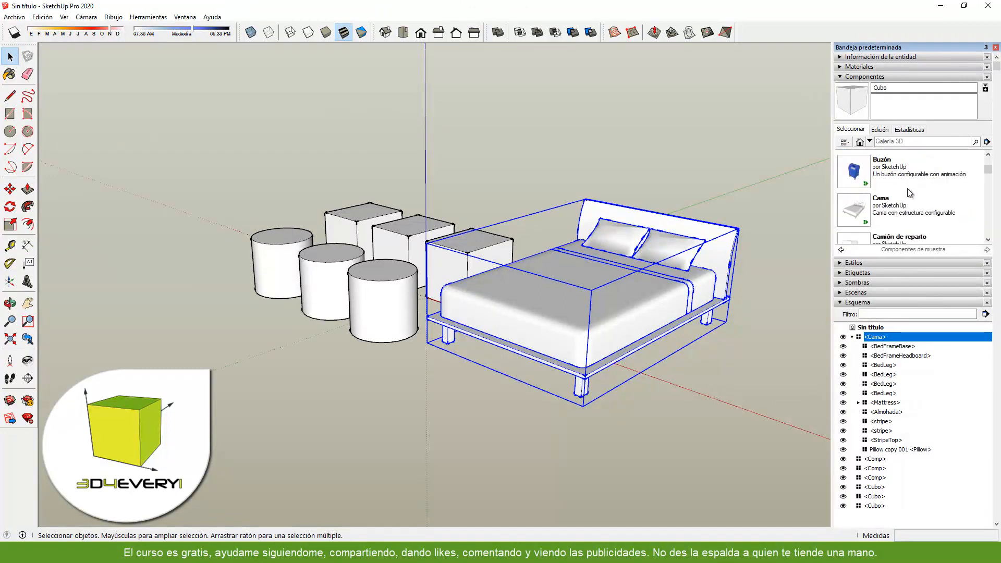
pyautogui.scroll(-5, 910, 193)
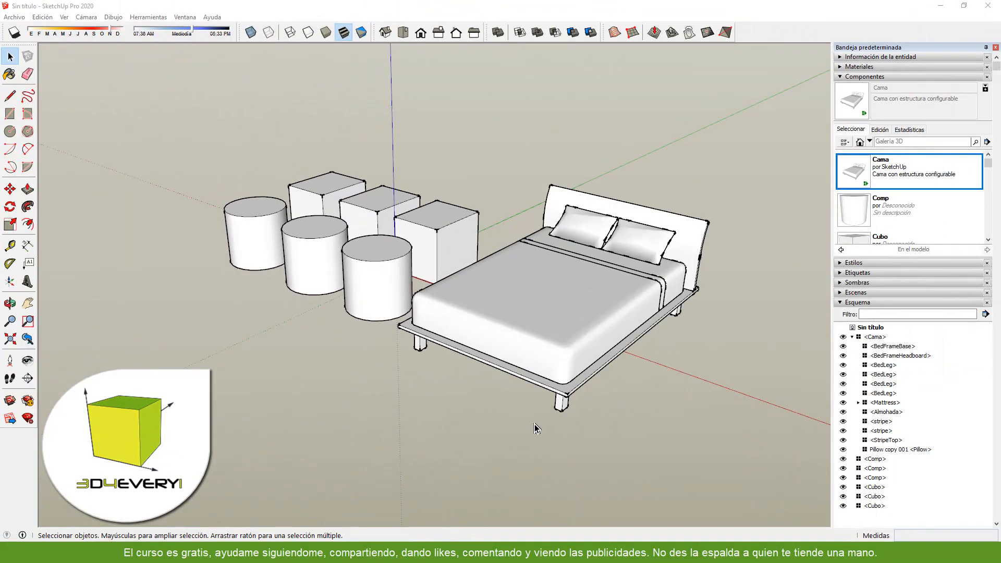
pyautogui.click(388, 252)
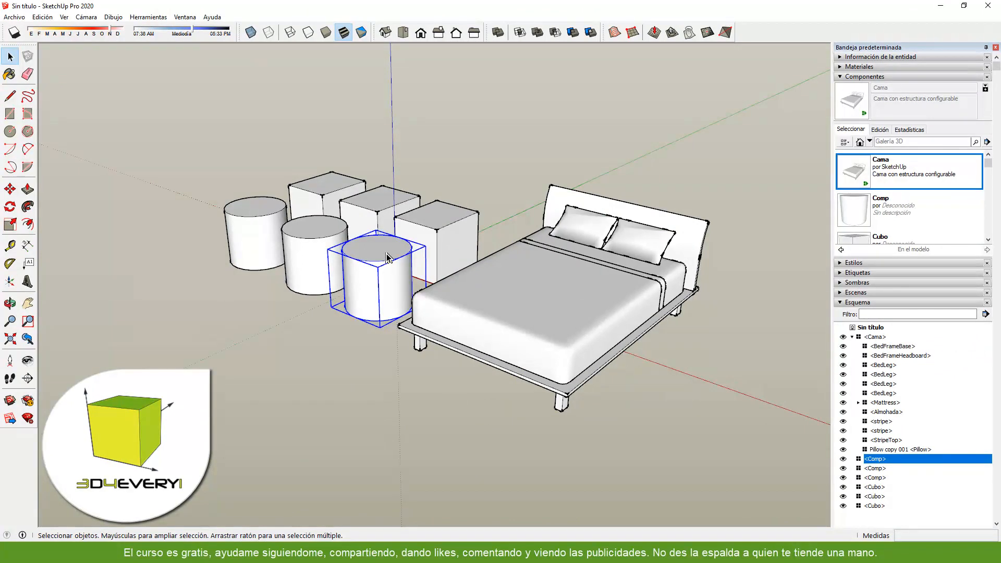
pyautogui.rightClick(387, 252)
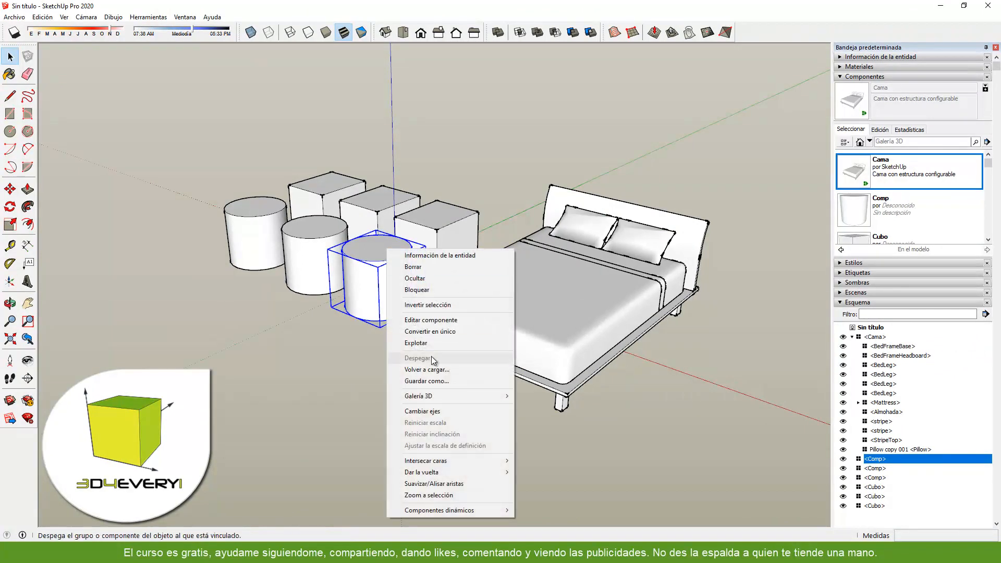
pyautogui.click(427, 382)
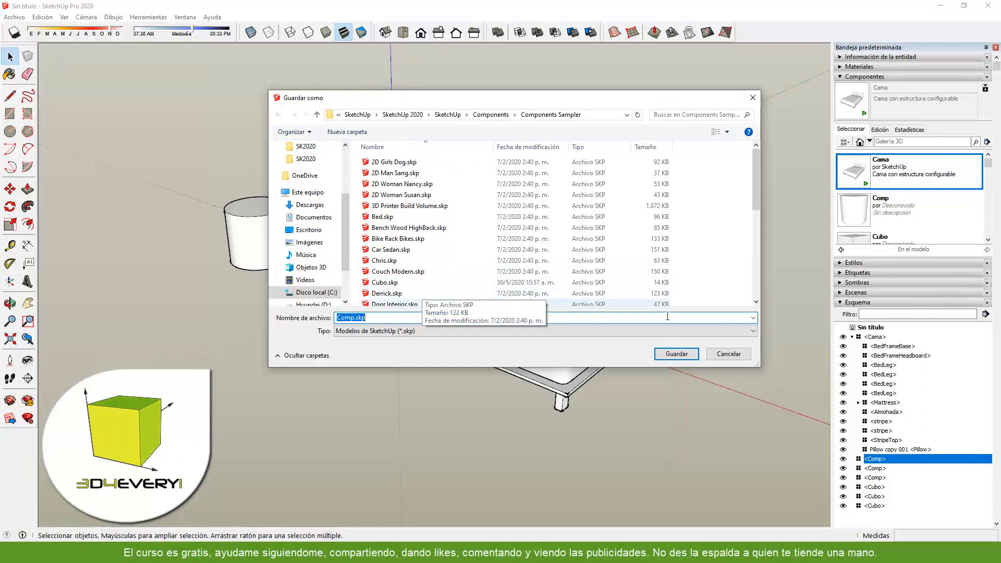
pyautogui.click(728, 355)
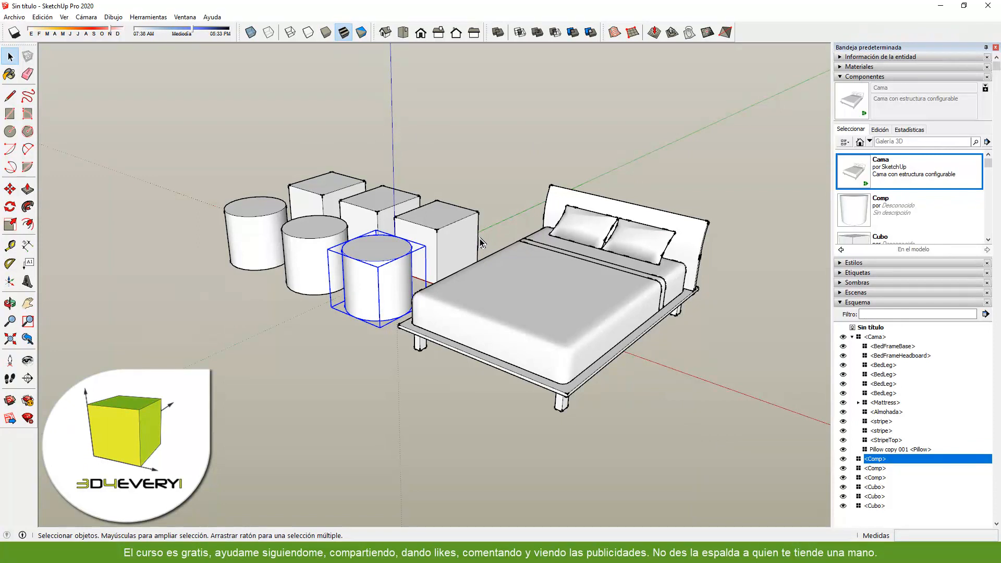
# - Inspect the folder path assigned to Componentes in the file locations of the SketchUp preferences
pyautogui.click(189, 20)
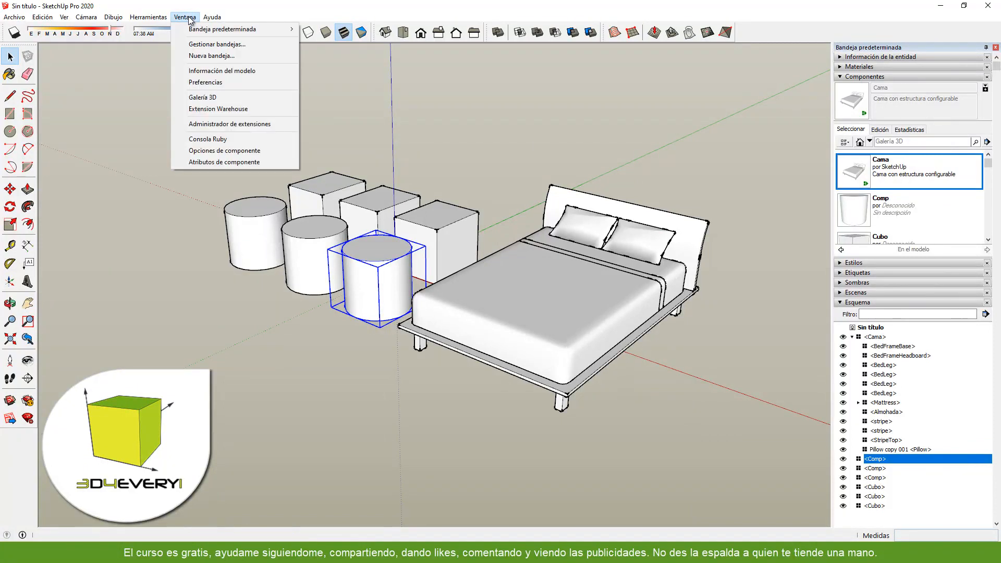
pyautogui.click(189, 82)
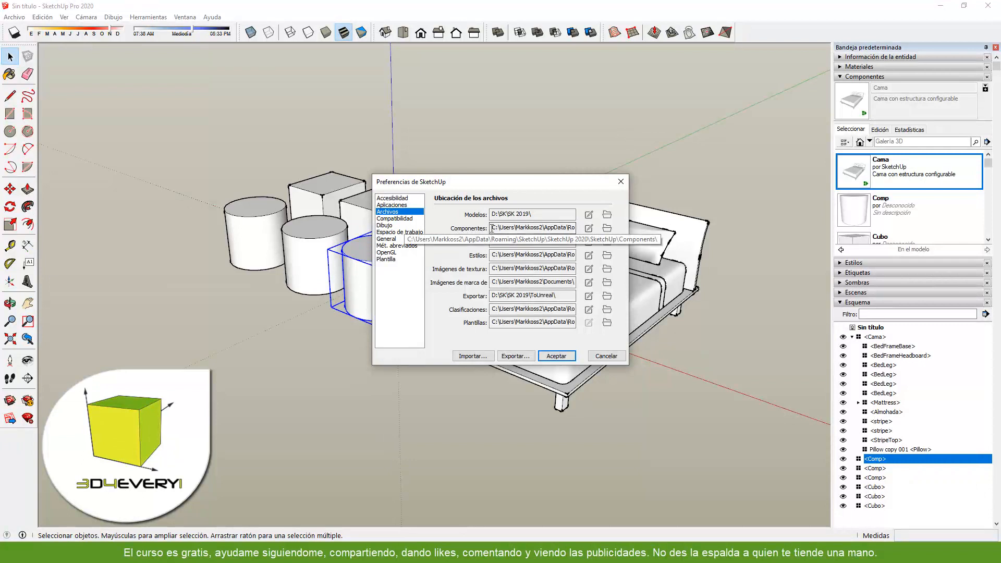
pyautogui.moveTo(492, 228); pyautogui.dragTo(581, 232)
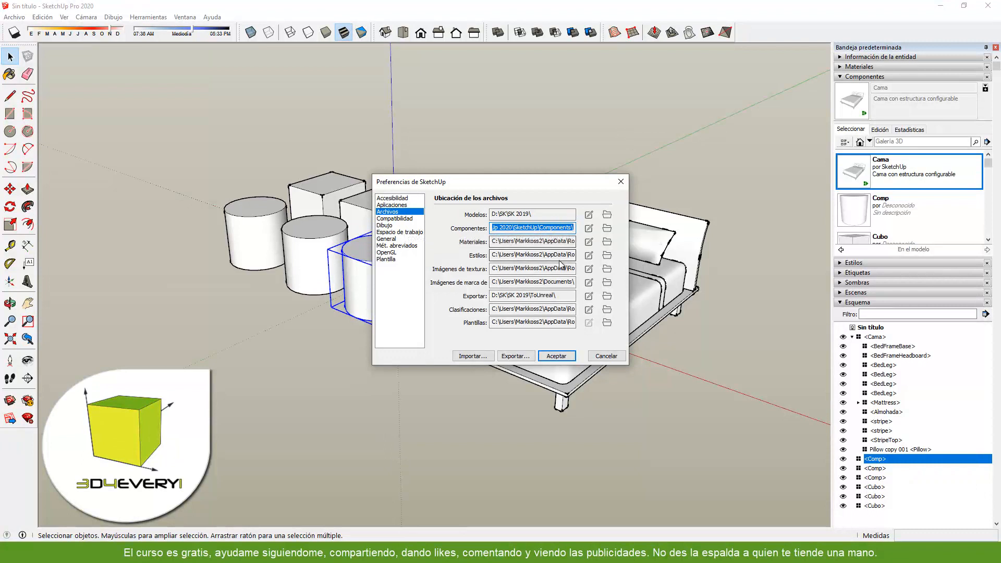
pyautogui.click(512, 230)
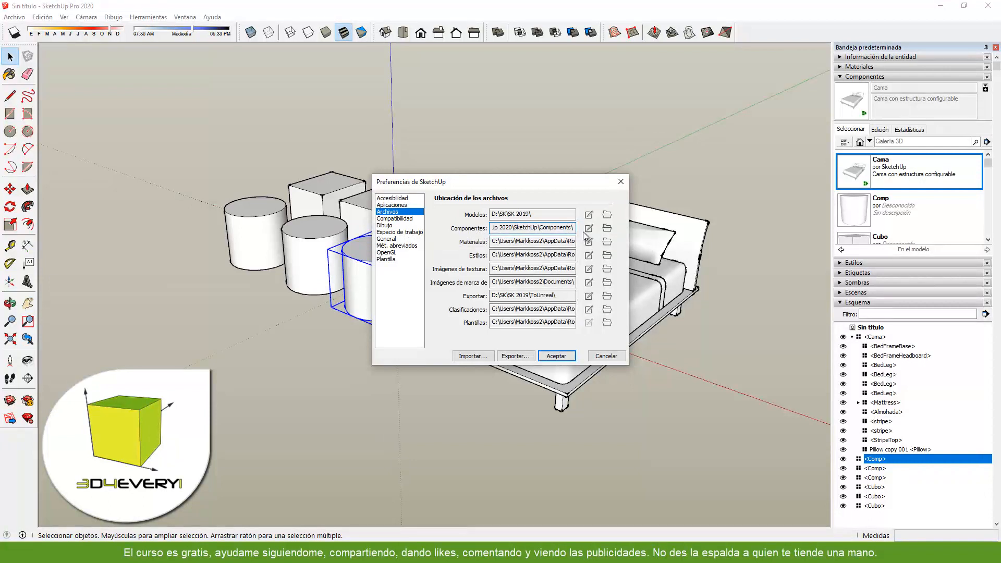
# - Switch to File Explorer and create a folder named Componentes SKP on drive D:
pyautogui.click(607, 228)
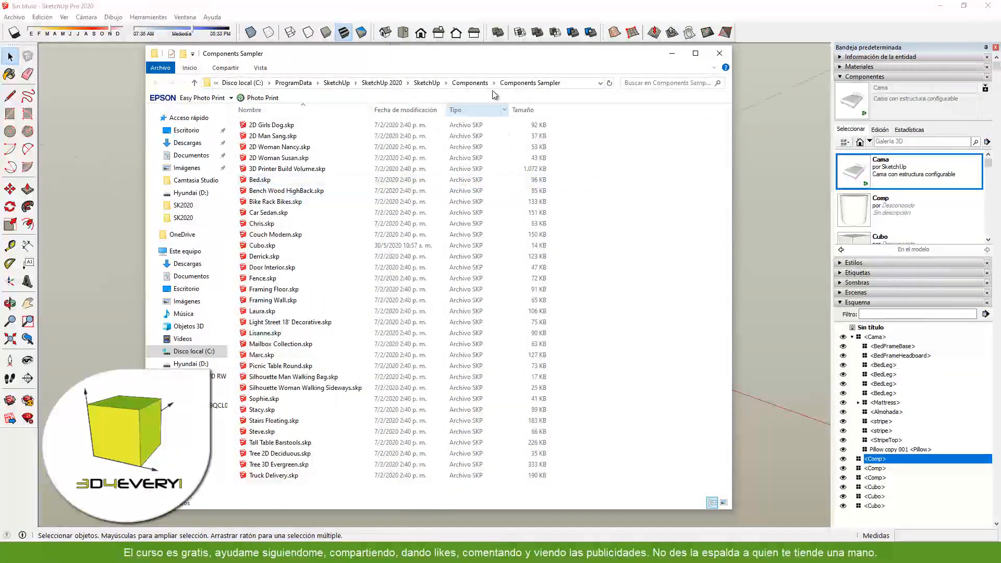
pyautogui.moveTo(503, 61); pyautogui.dragTo(553, 66)
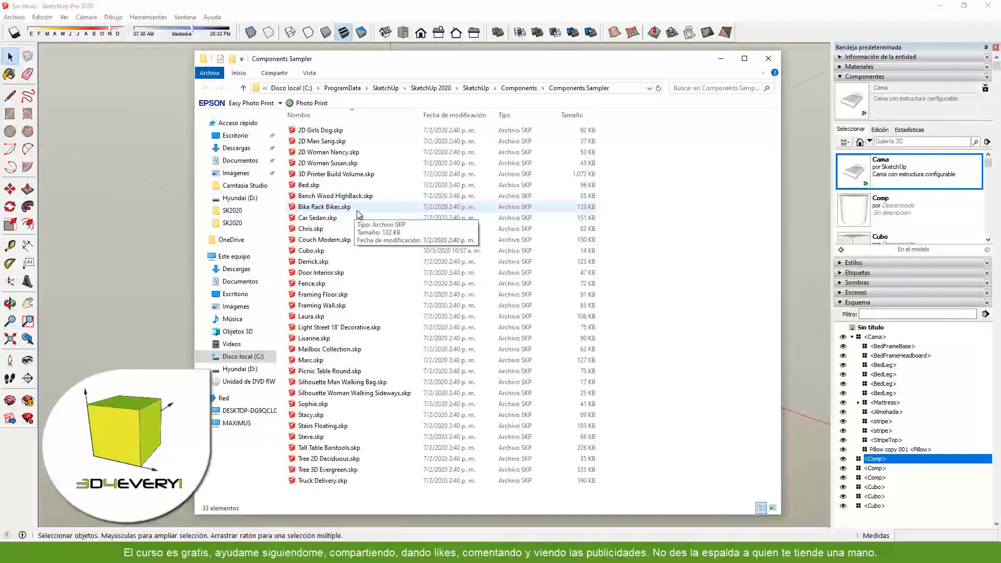
pyautogui.click(237, 368)
pyautogui.rightClick(322, 377)
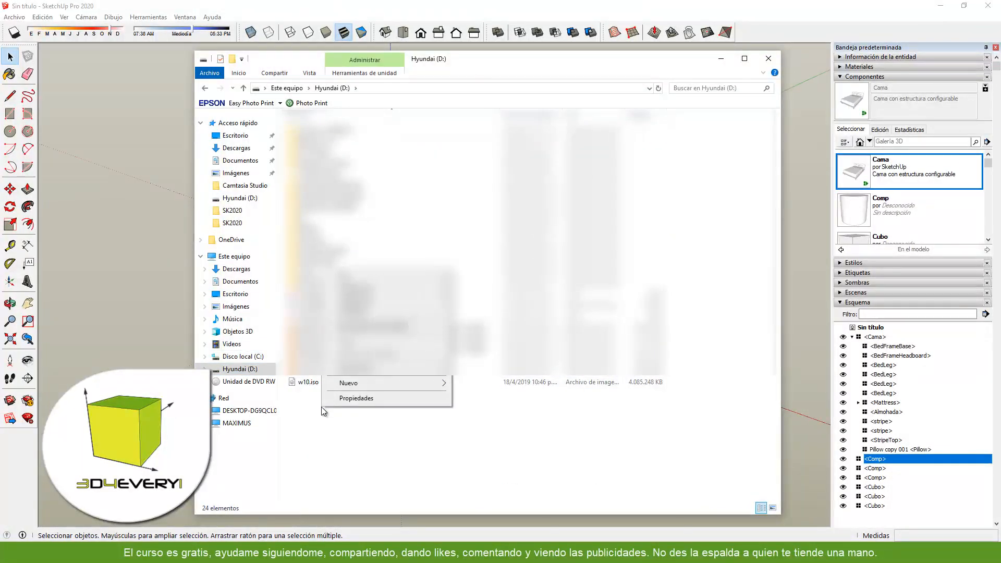
pyautogui.moveTo(373, 384)
pyautogui.click(490, 384)
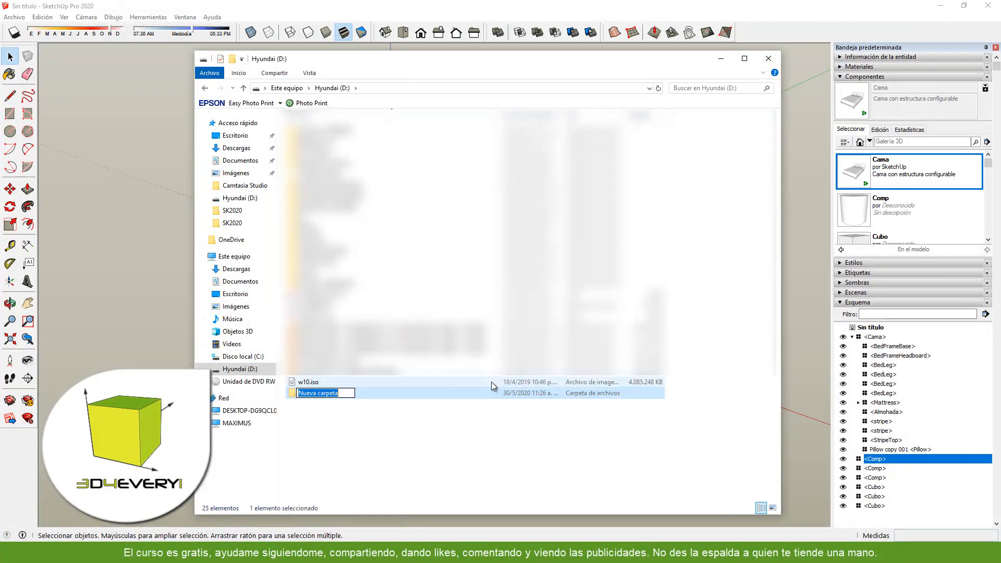
pyautogui.write('Comp')
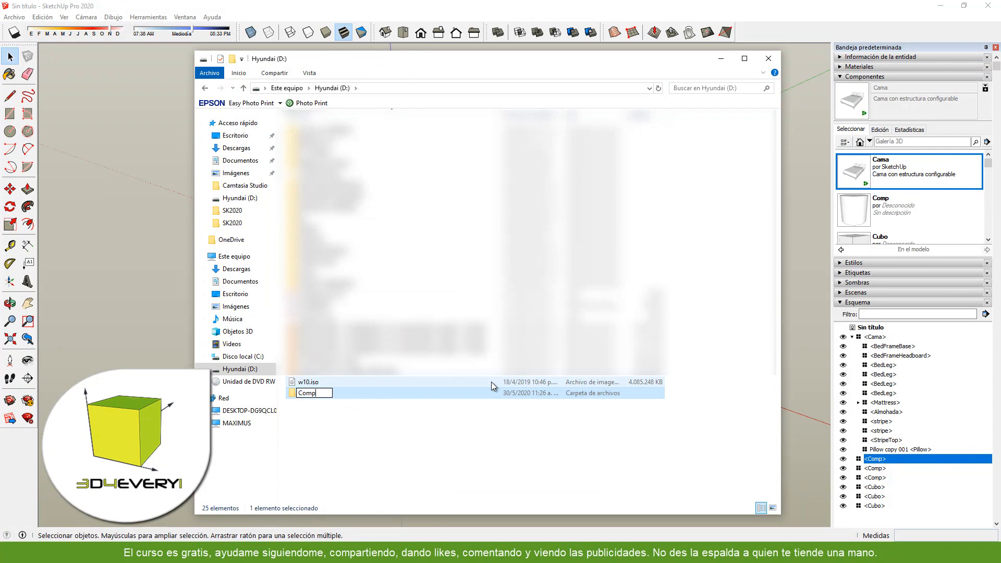
pyautogui.write('onentes SKP')
pyautogui.press('Return')
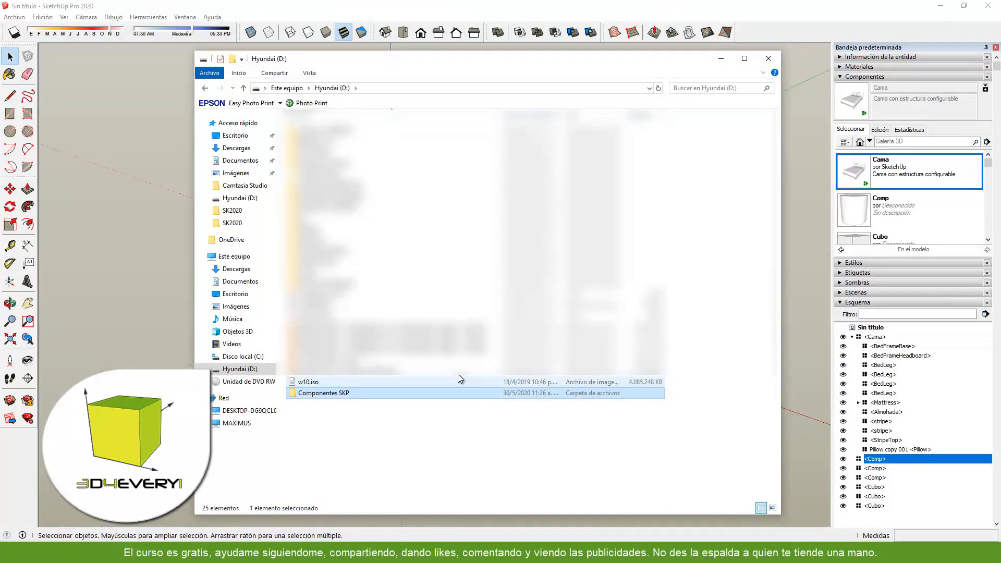
# - Check the contents of the Componentes SKP folder and close the File Explorer window
pyautogui.doubleClick(323, 393)
pyautogui.moveTo(513, 80); pyautogui.dragTo(498, 88)
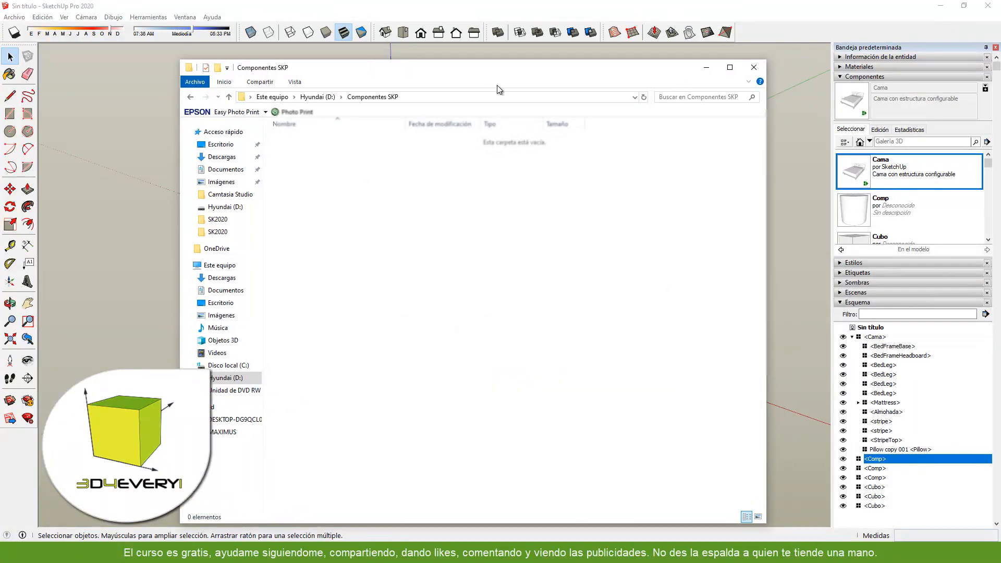
pyautogui.click(754, 67)
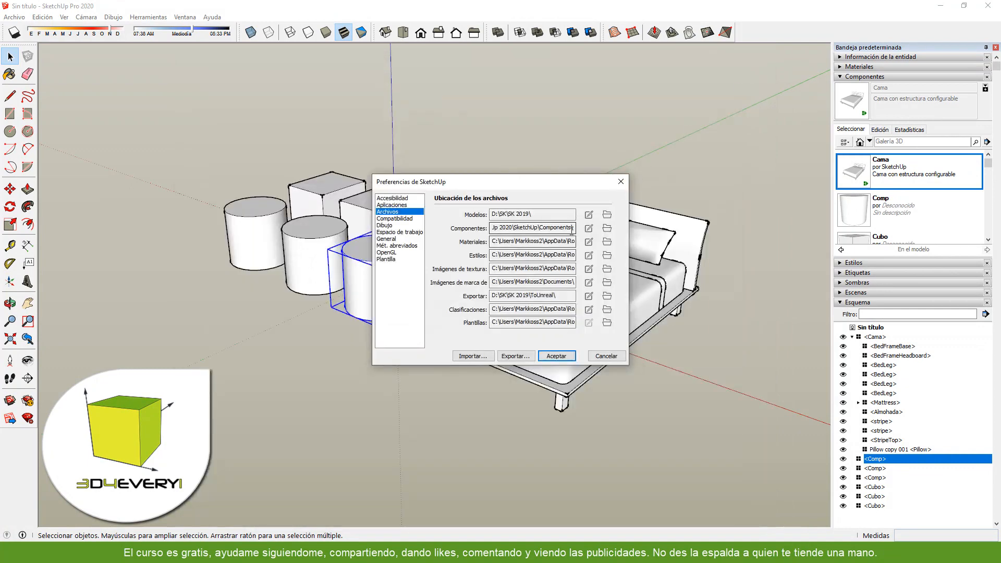
# - Set the Componentes file location to the Componentes SKP folder on drive D: and accept the preferences
pyautogui.click(589, 229)
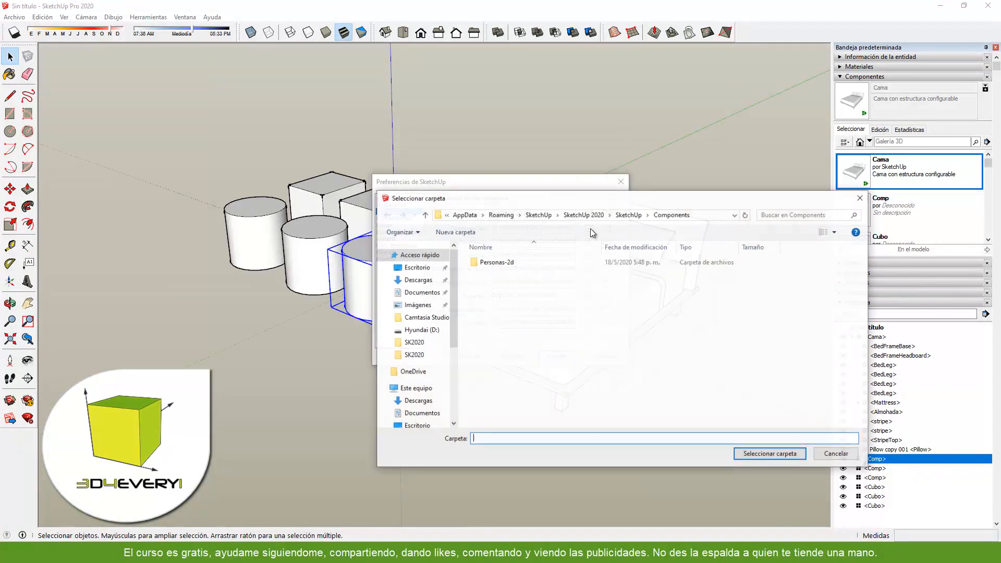
pyautogui.click(419, 330)
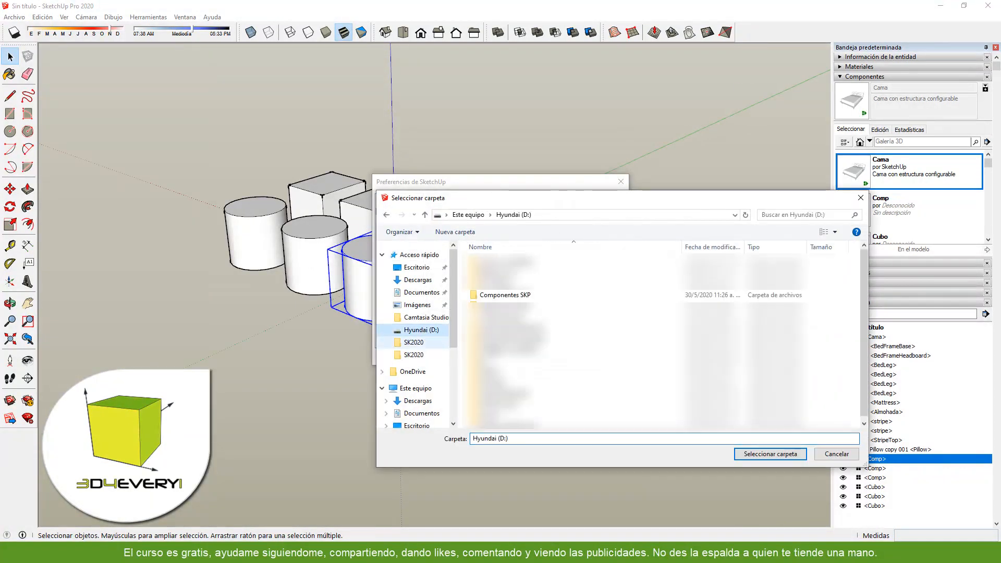
pyautogui.click(508, 296)
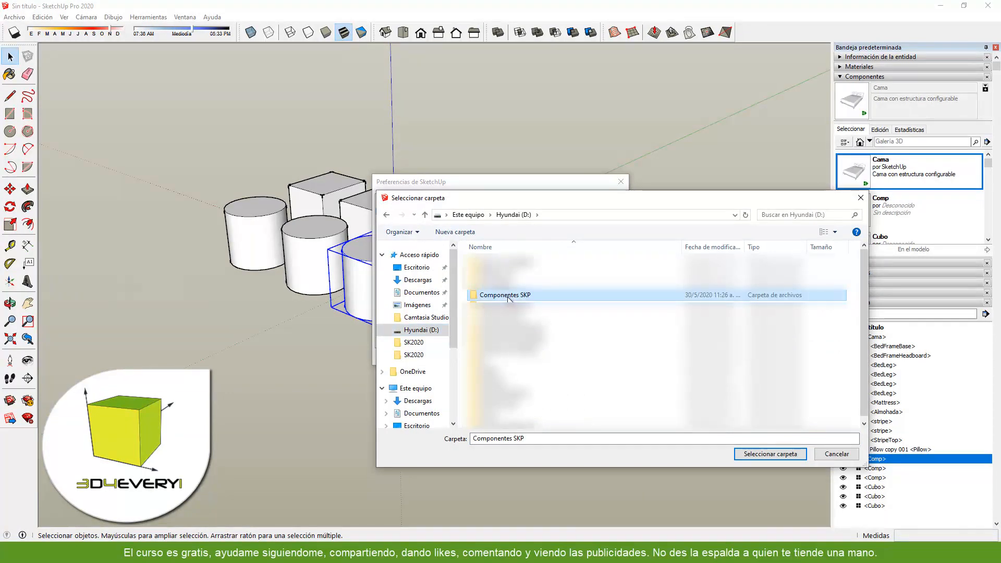
pyautogui.doubleClick(508, 295)
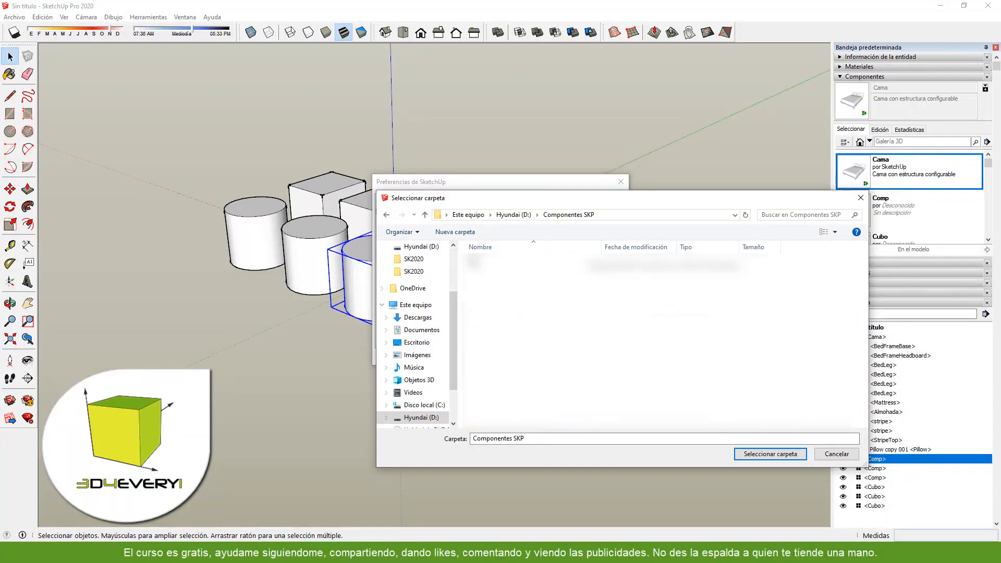
pyautogui.click(759, 455)
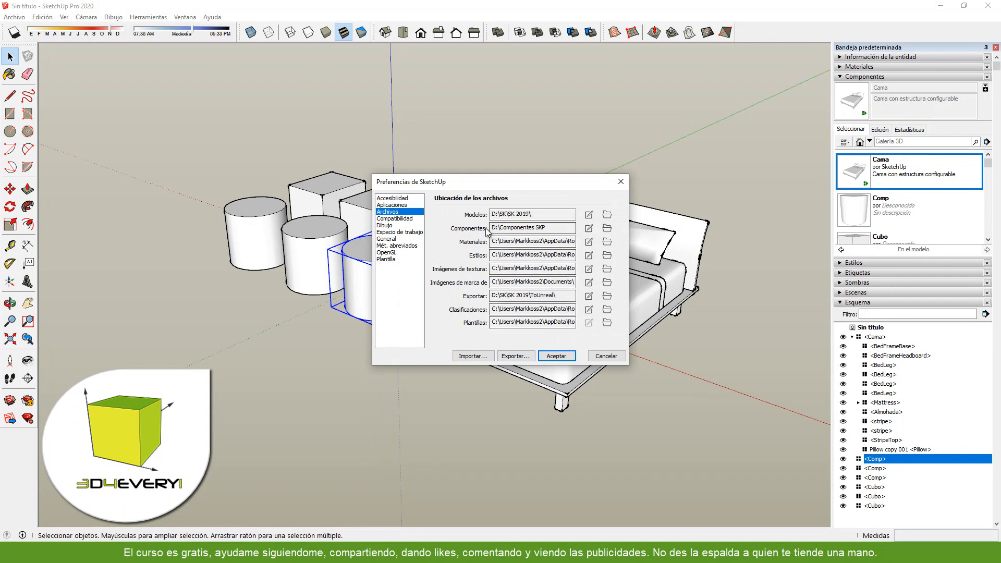
pyautogui.moveTo(551, 228); pyautogui.dragTo(489, 227)
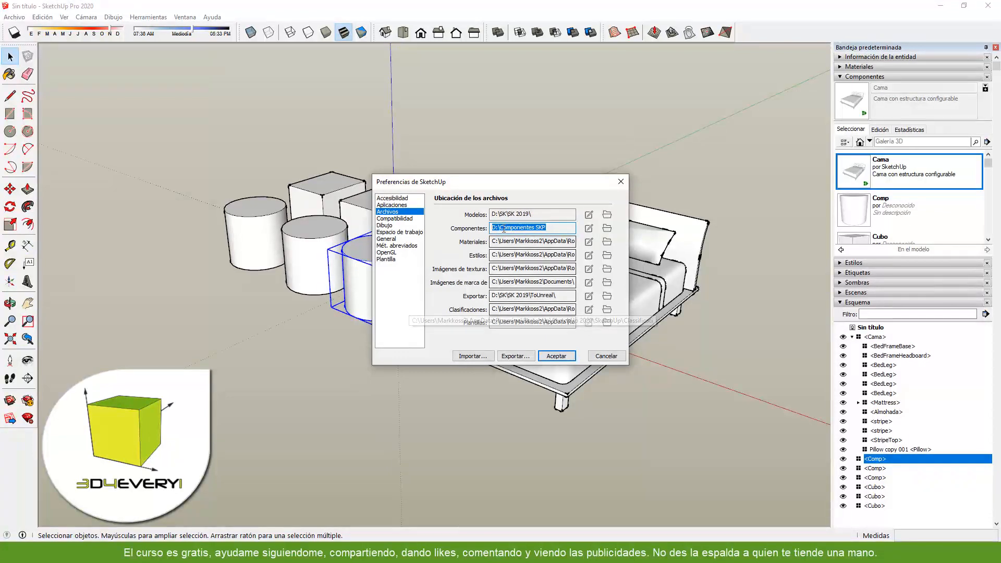
pyautogui.click(568, 353)
pyautogui.click(666, 373)
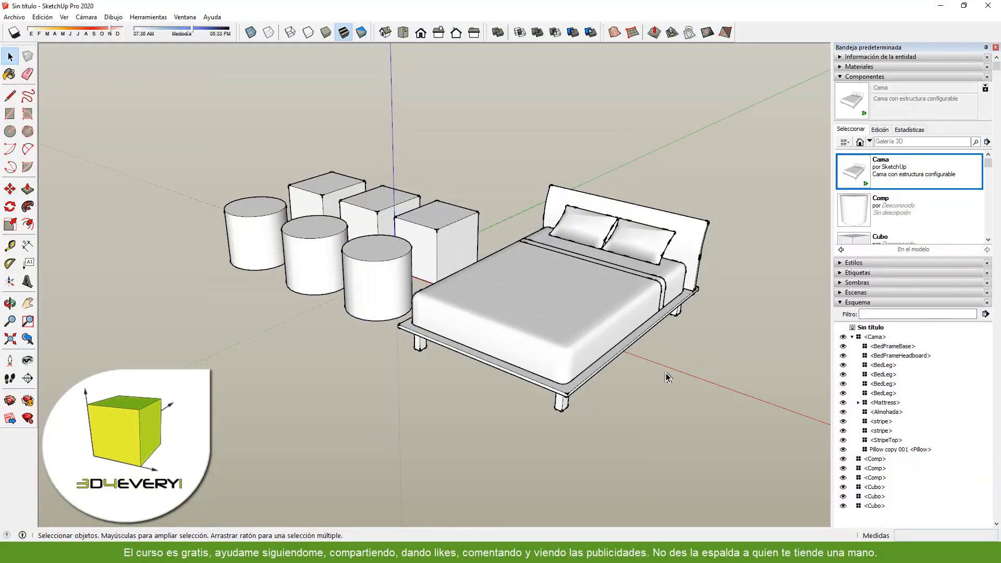
# - Start saving the cylinder component nearest the bed and create a folder named FormasGeometricas inside Componentes SKP
pyautogui.click(372, 250)
pyautogui.rightClick(373, 250)
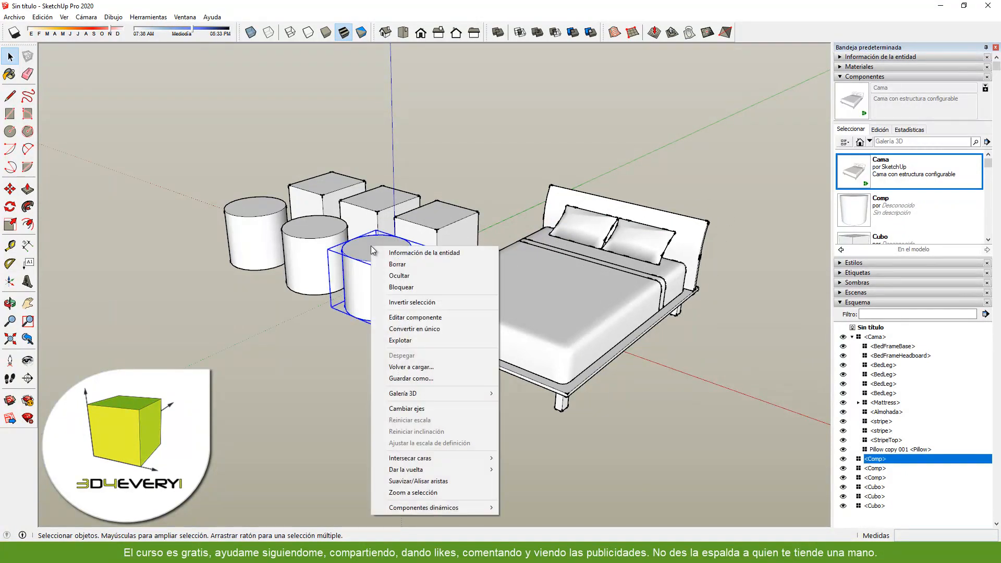
pyautogui.click(427, 379)
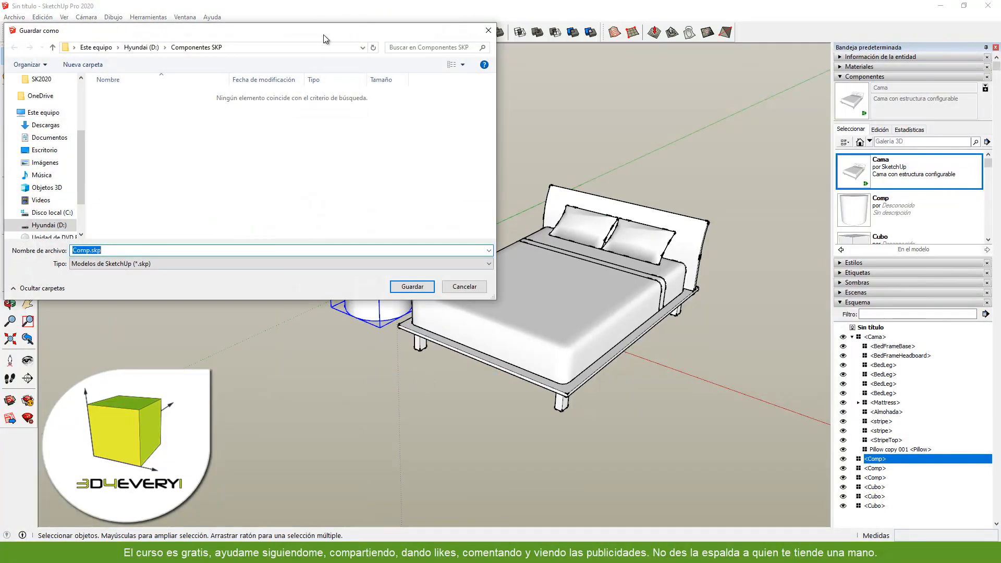
pyautogui.moveTo(323, 35); pyautogui.dragTo(531, 145)
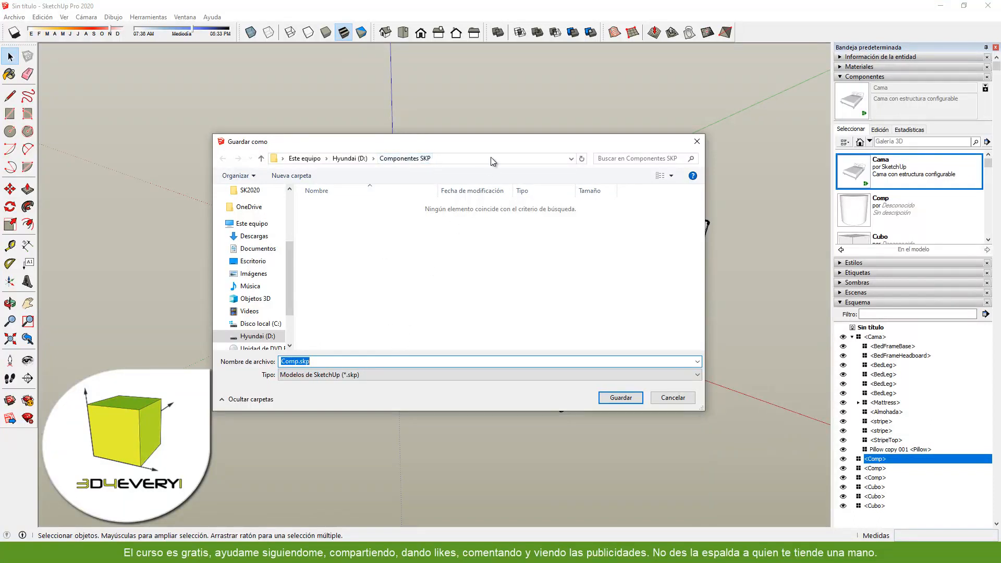
pyautogui.moveTo(493, 140); pyautogui.dragTo(592, 210)
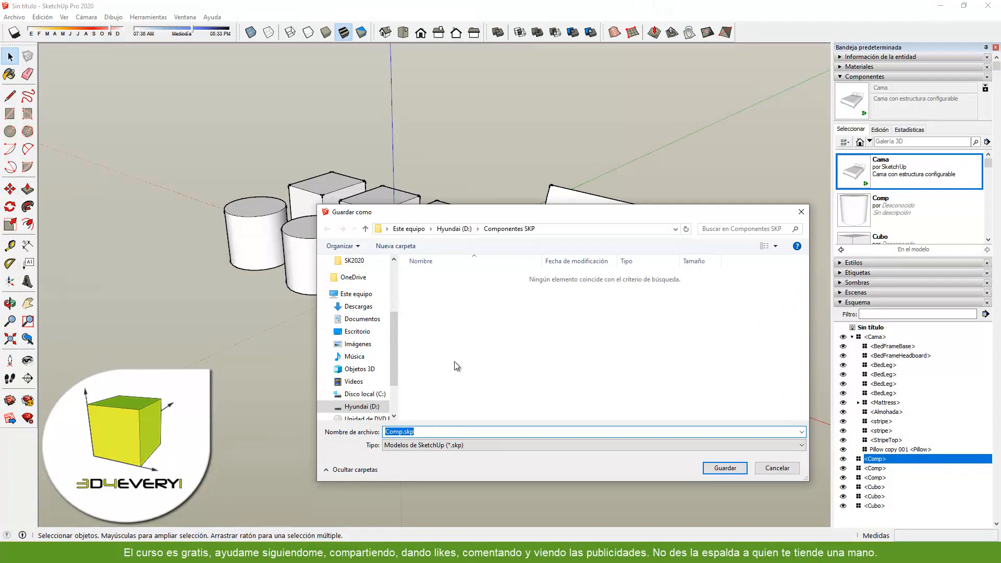
pyautogui.moveTo(531, 225)
pyautogui.mouseDown()
pyautogui.moveTo(452, 213)
pyautogui.moveTo(530, 221)
pyautogui.mouseUp()
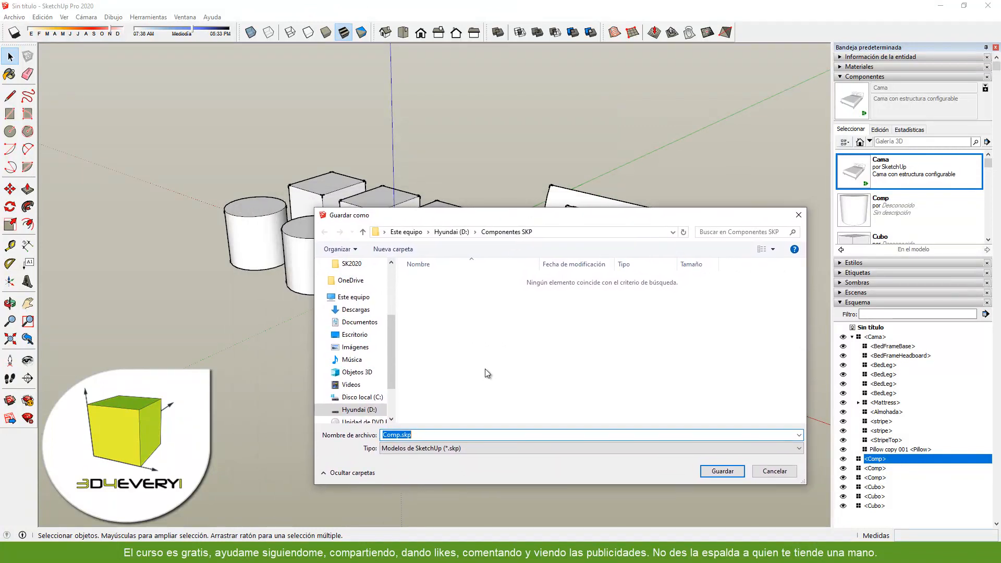
pyautogui.click(392, 249)
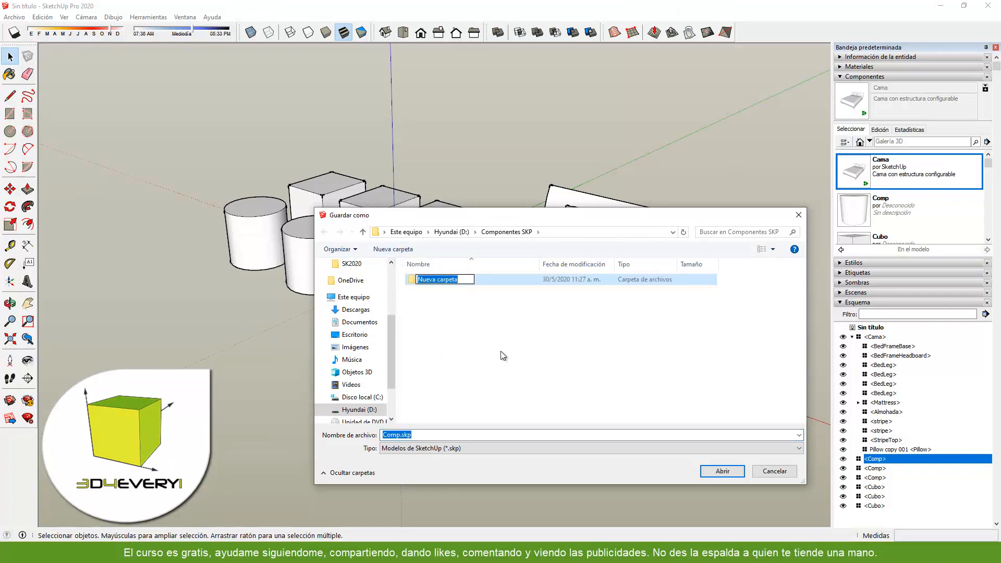
pyautogui.write('FormasGeometricas')
pyautogui.press('Return')
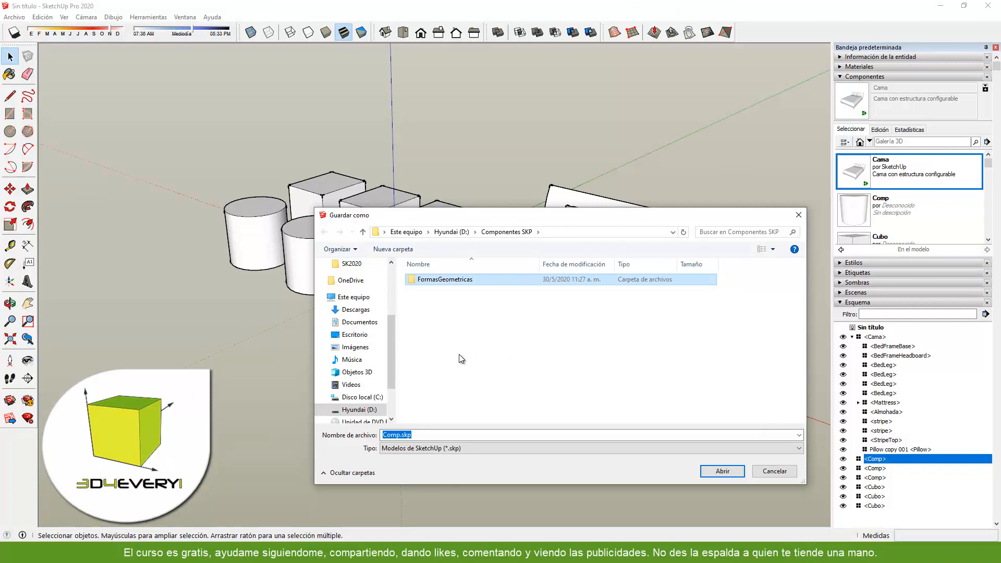
# - Save the cylinder component as Cilindro.skp in the FormasGeometricas folder
pyautogui.doubleClick(452, 284)
pyautogui.moveTo(492, 215); pyautogui.dragTo(509, 175)
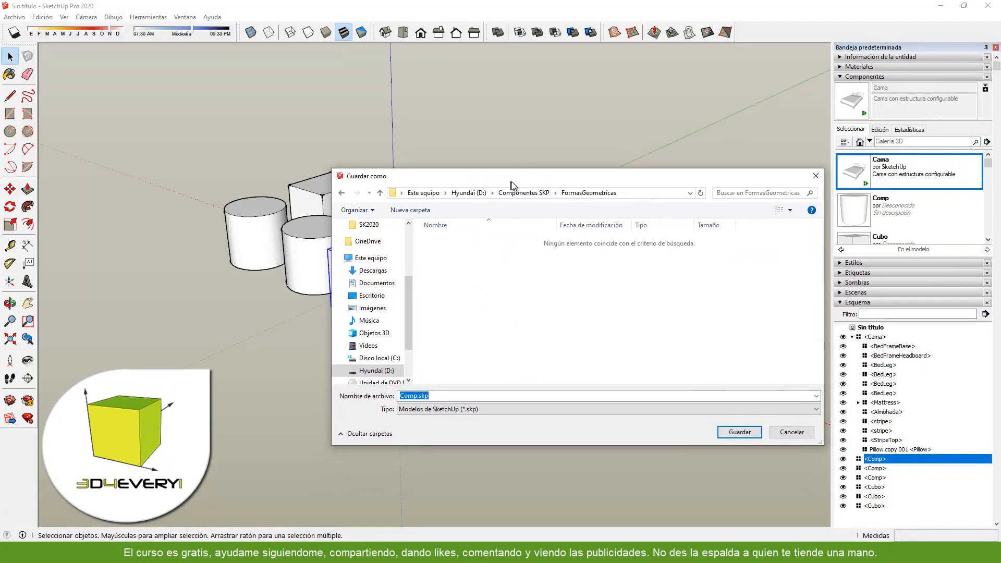
pyautogui.click(416, 396)
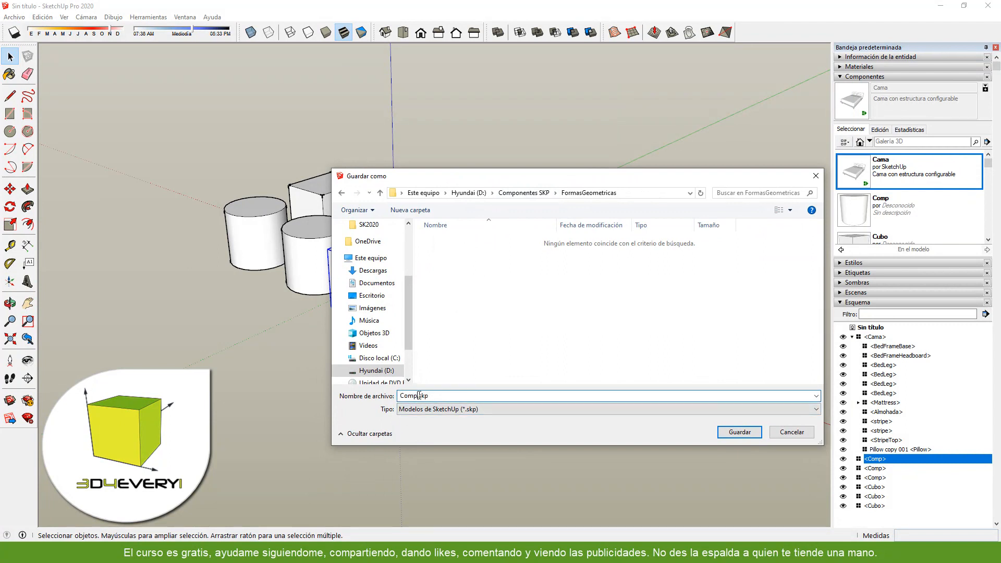
pyautogui.moveTo(417, 395); pyautogui.dragTo(404, 397)
pyautogui.write('ilindro')
pyautogui.click(756, 432)
# - Save the cube component nearest the bed as Cubo.skp in the FormasGeometricas folder and clear the selection
pyautogui.rightClick(449, 215)
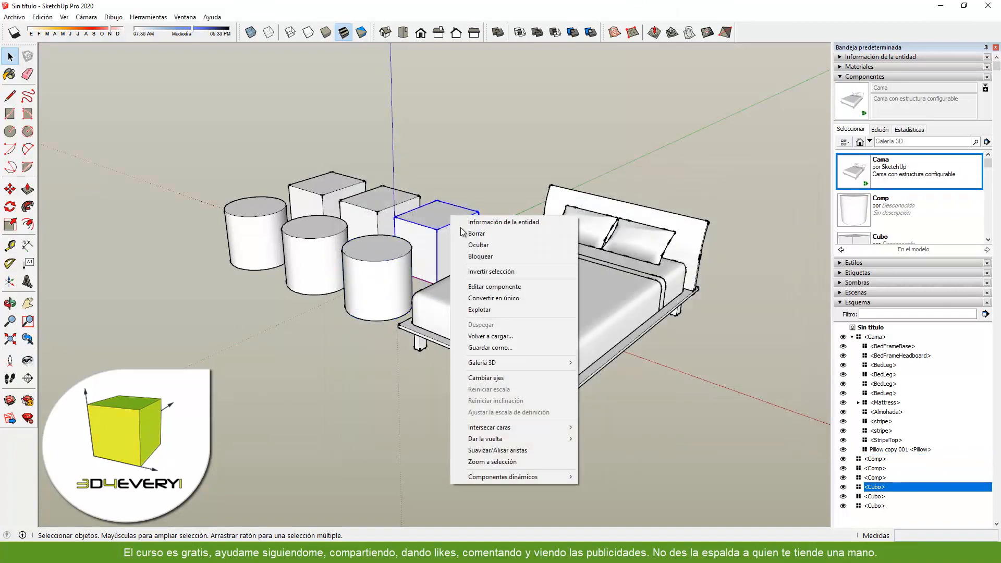
pyautogui.click(492, 346)
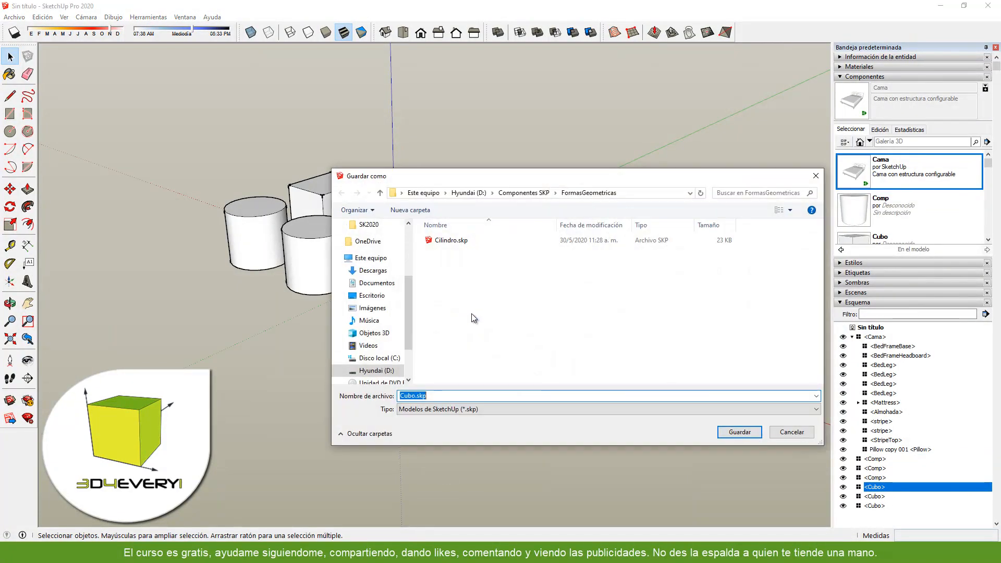
pyautogui.click(740, 432)
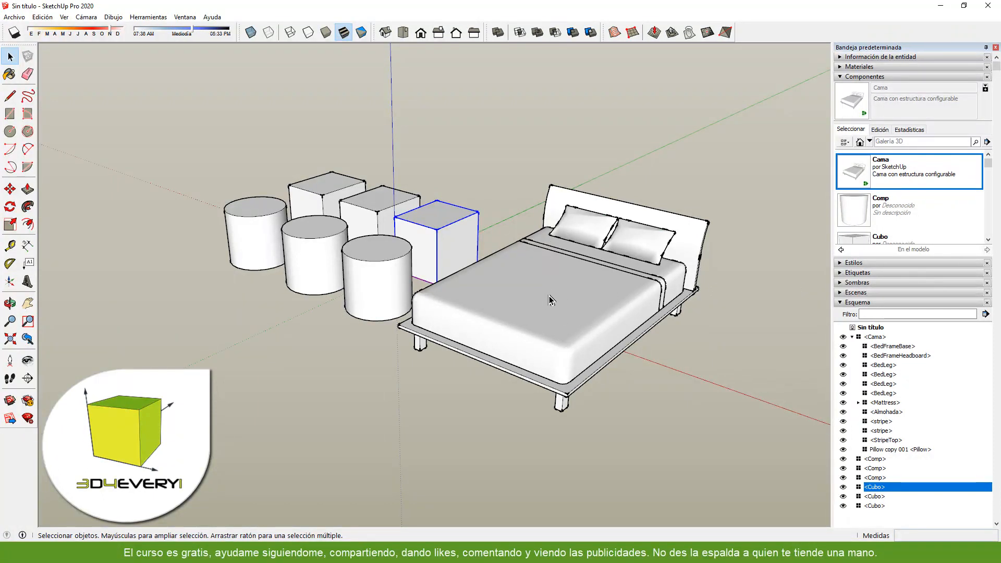
pyautogui.click(744, 163)
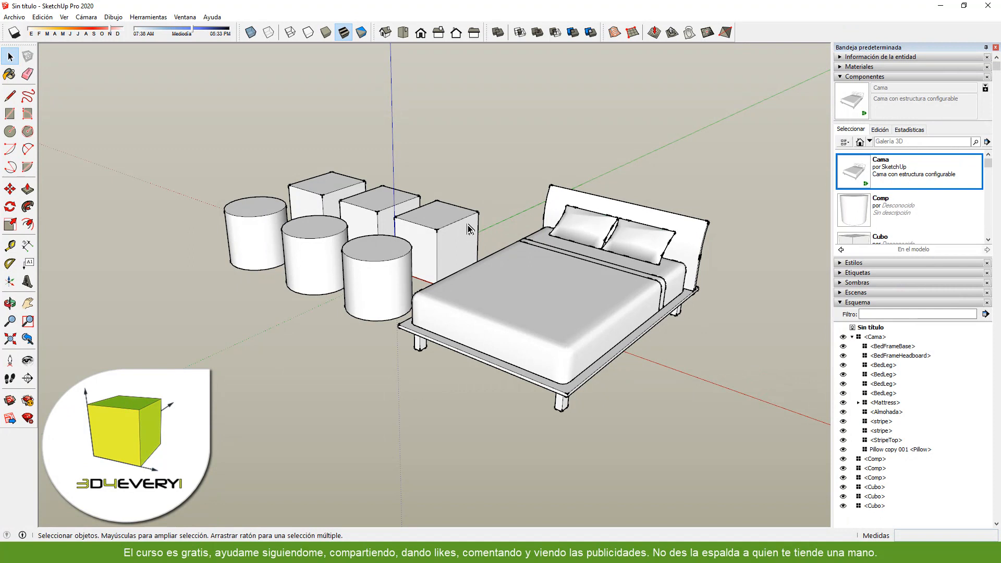
# - Open the FormasGeometricas folder as a local component collection
pyautogui.click(987, 142)
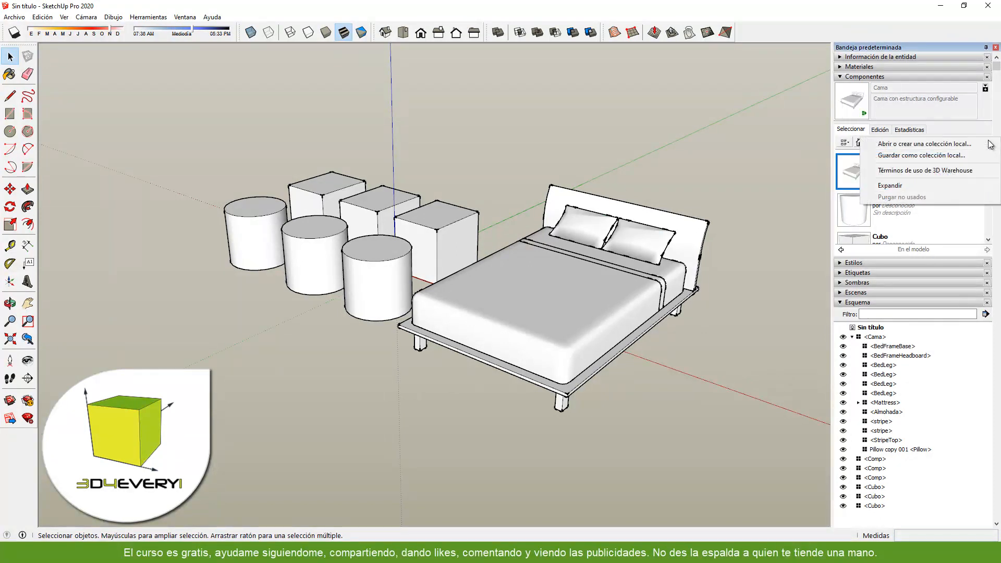
pyautogui.click(905, 145)
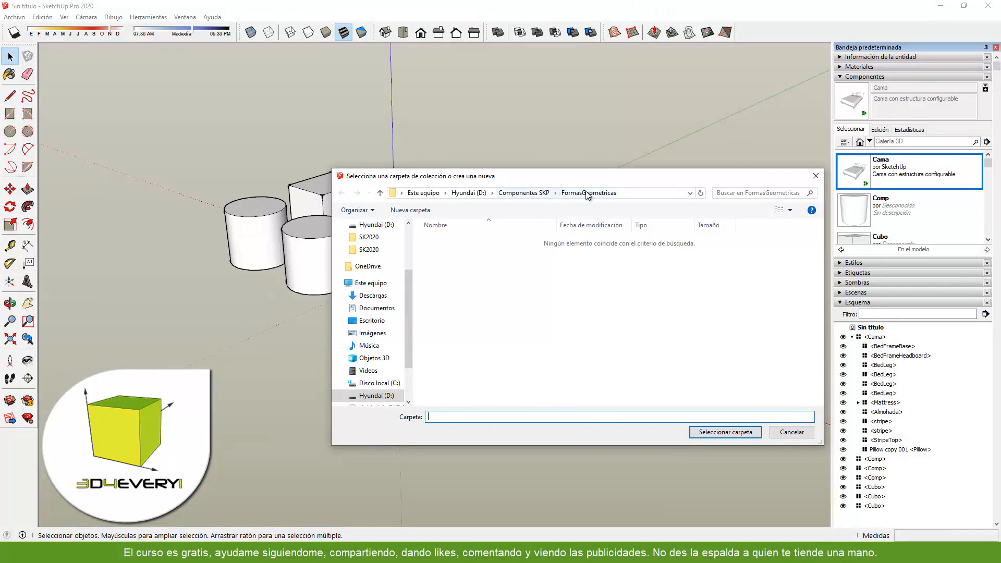
pyautogui.click(735, 436)
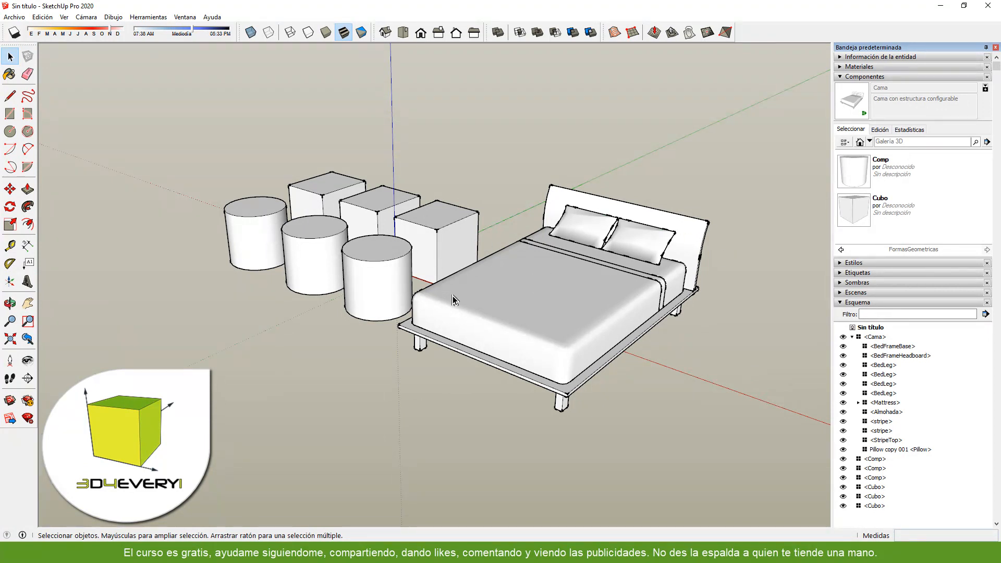
# - Search the 3D Warehouse for "bed" and browse the resulting models
pyautogui.click(907, 141)
pyautogui.write('bed')
pyautogui.press('Return')
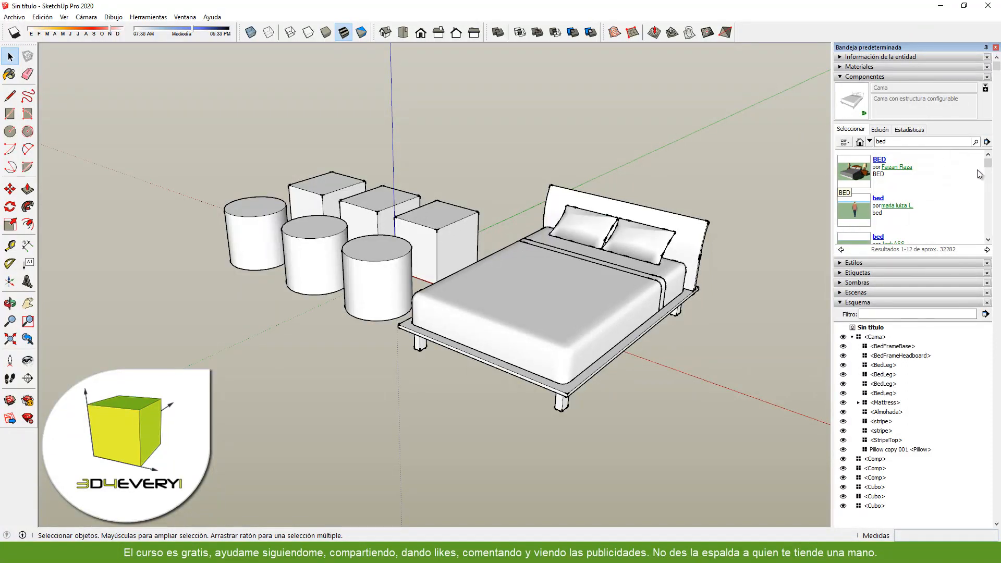
pyautogui.moveTo(988, 168); pyautogui.dragTo(993, 216)
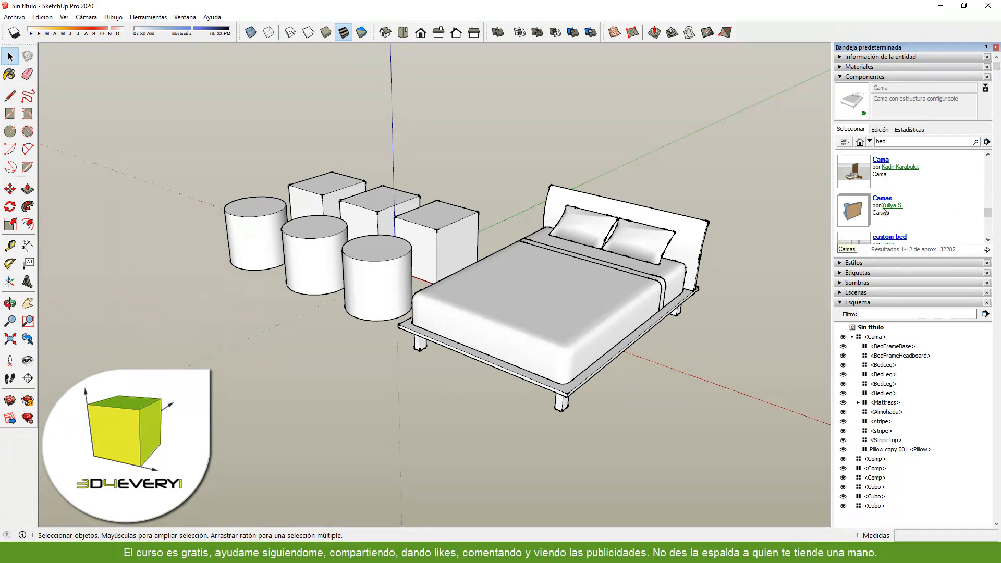
pyautogui.scroll(2, 886, 179)
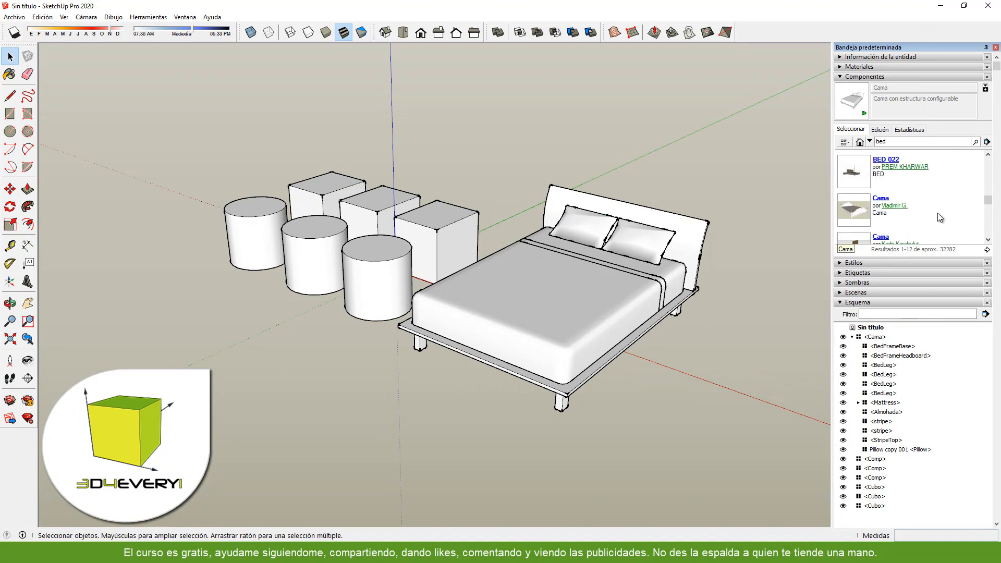
pyautogui.scroll(-1, 923, 203)
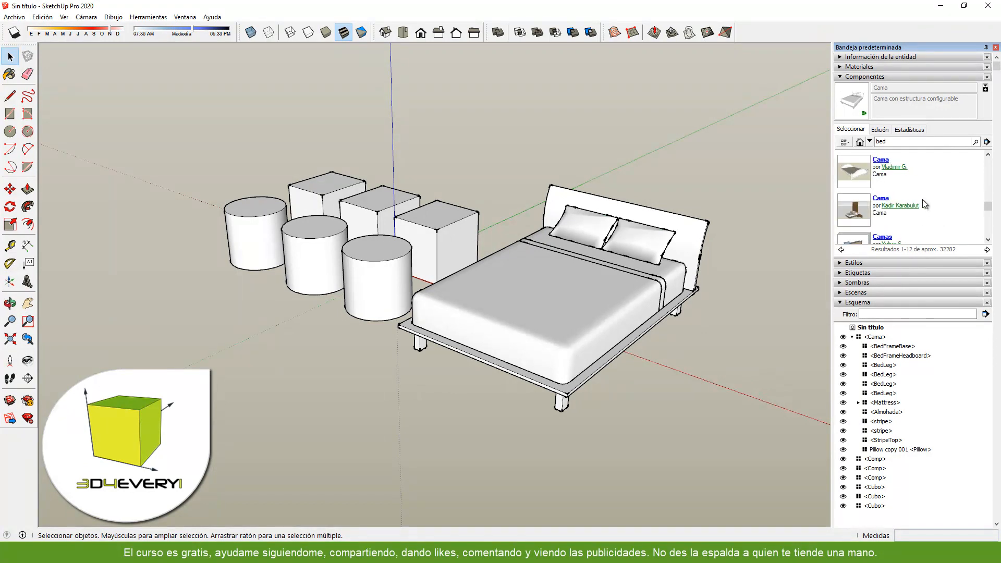
pyautogui.scroll(1, 922, 199)
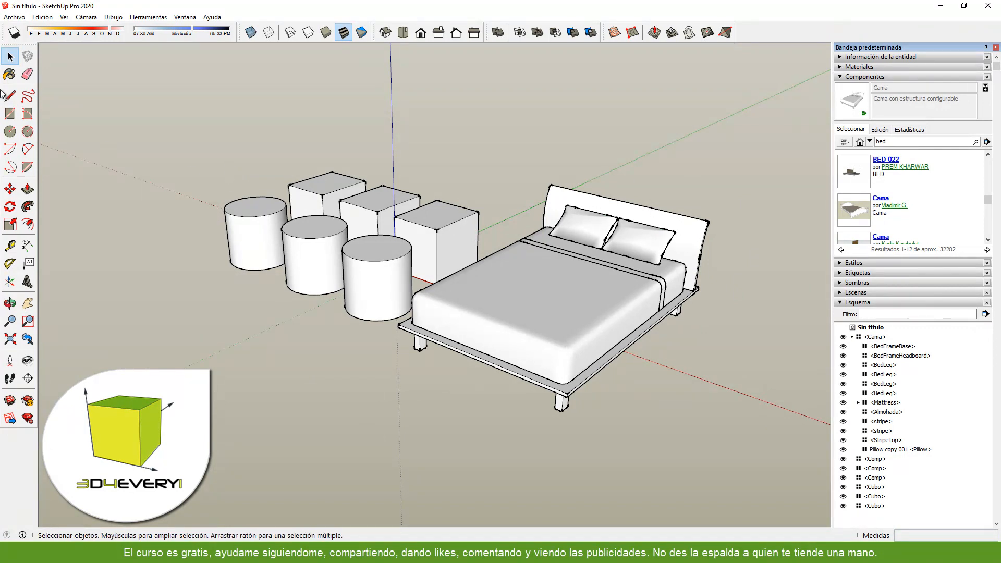
# - Start a new SketchUp model without saving the changes to the current one
pyautogui.click(17, 17)
pyautogui.click(27, 30)
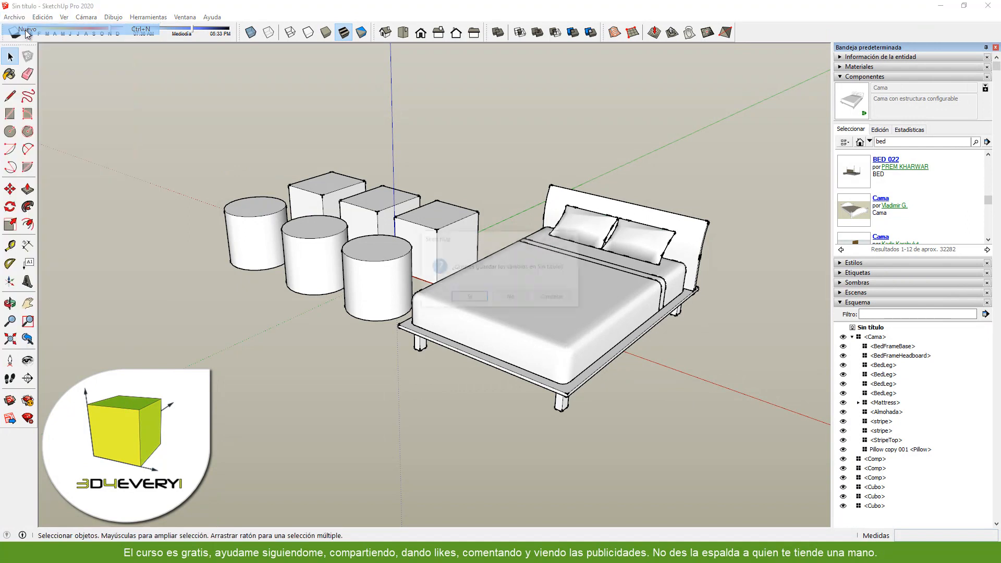
pyautogui.click(511, 299)
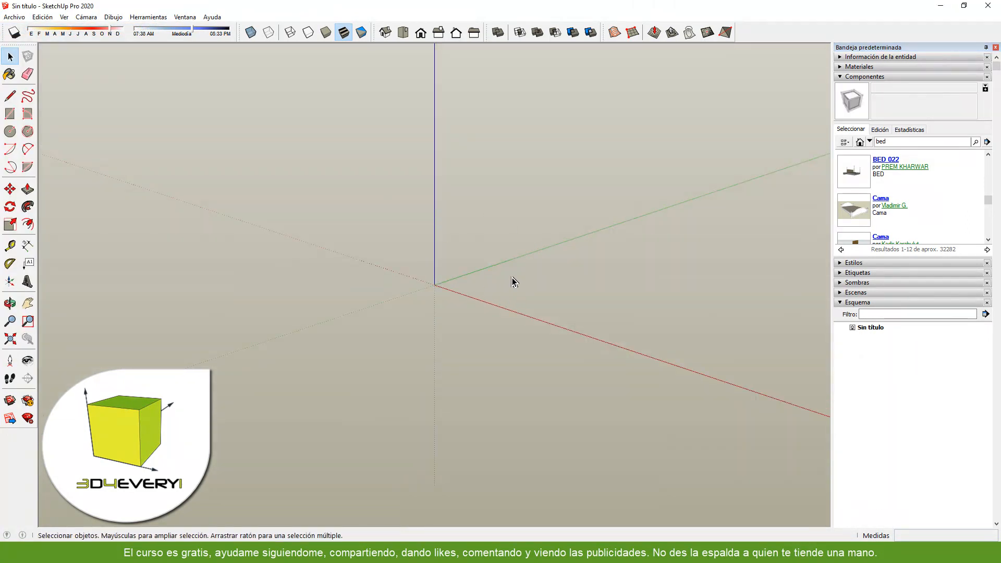
# - Insert the Cama bed listed below BED 022 with its front corner on the red axis, and deselect it
pyautogui.click(856, 211)
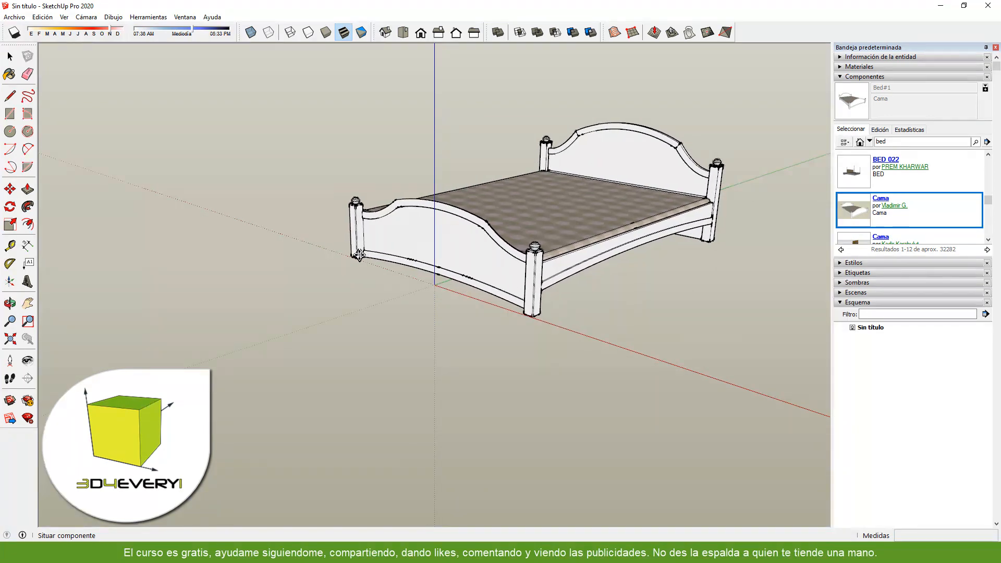
pyautogui.click(352, 257)
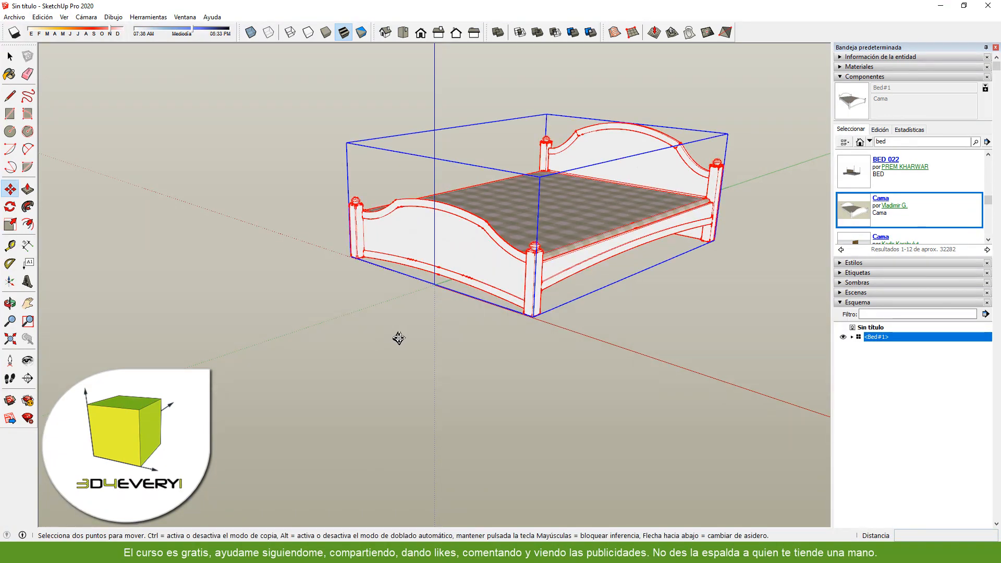
pyautogui.moveTo(395, 337); pyautogui.dragTo(384, 383, button='middle')
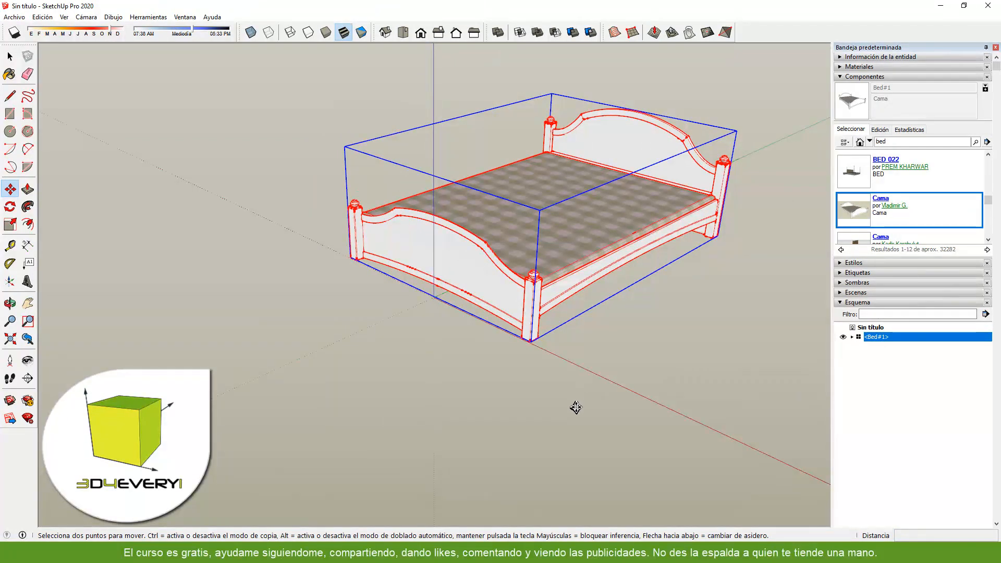
pyautogui.press('space')
pyautogui.click(558, 404)
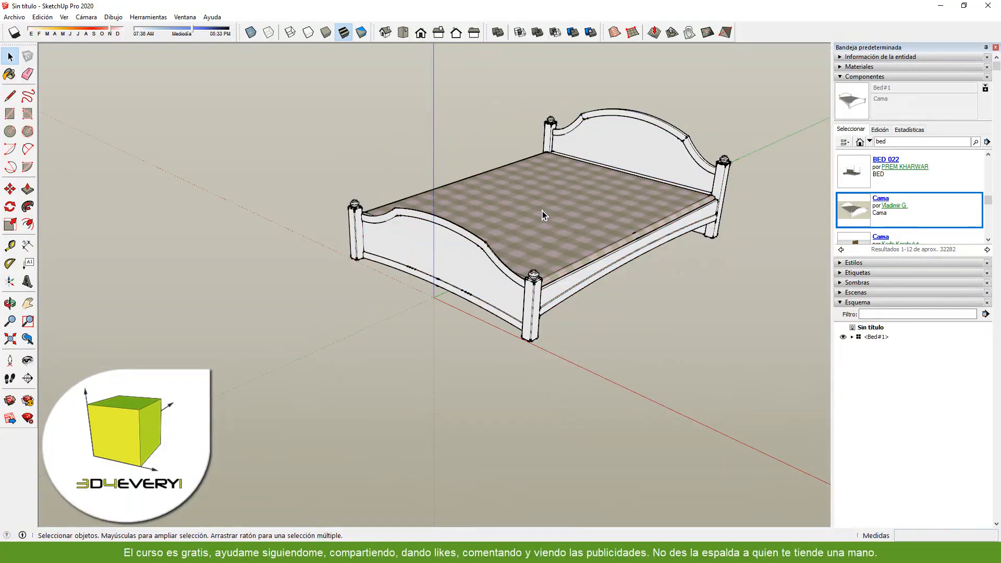
# - Start saving the bed component as a separate file, creating and opening a Dormitorio folder inside Componentes SKP
pyautogui.rightClick(542, 210)
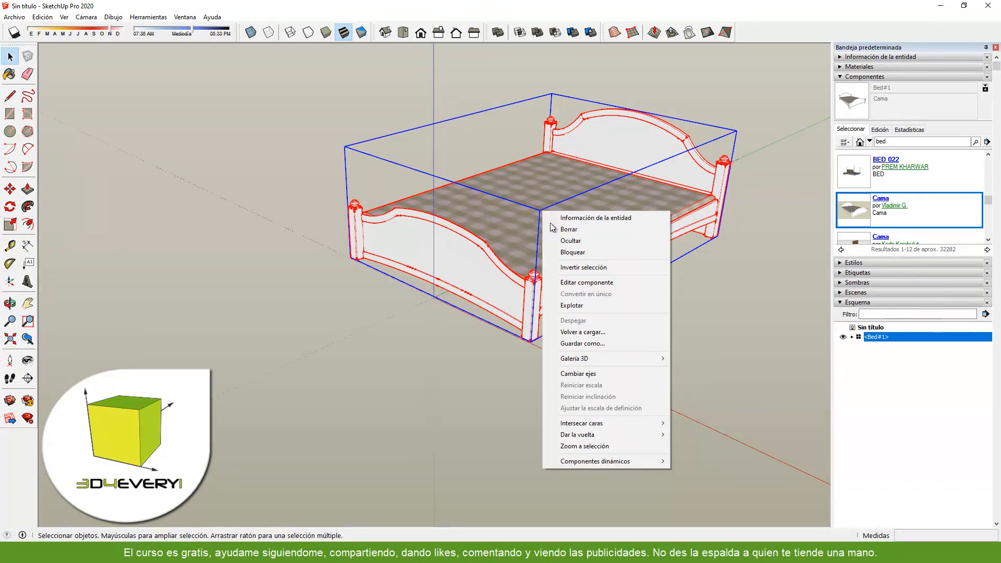
pyautogui.click(580, 344)
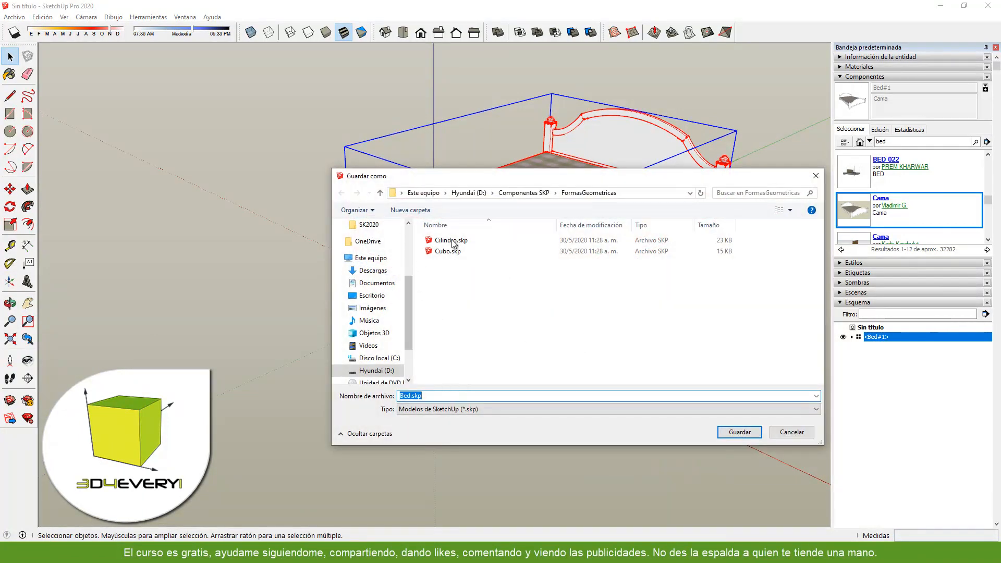
pyautogui.click(525, 193)
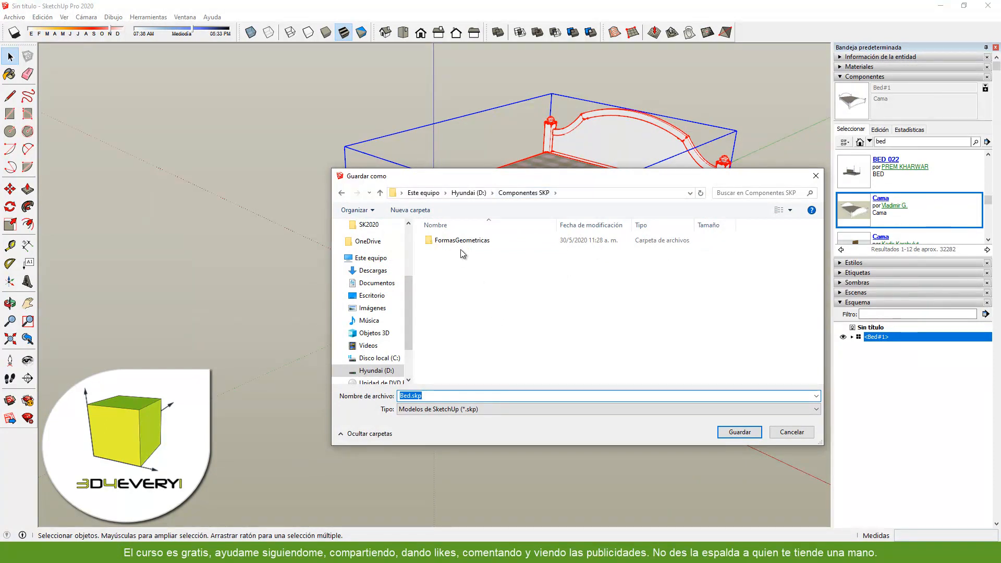
pyautogui.click(410, 210)
pyautogui.write('Dor')
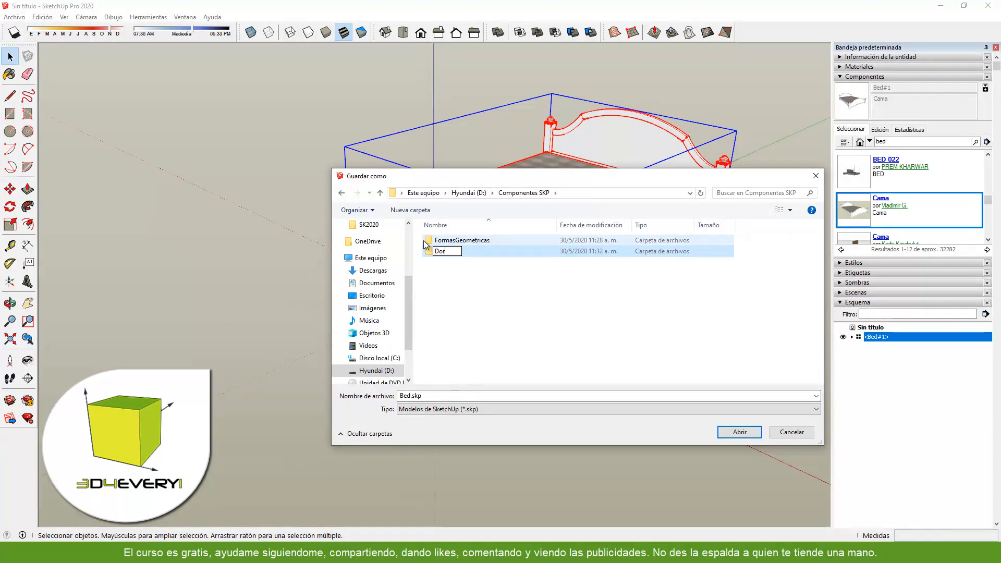
pyautogui.write('mitorio')
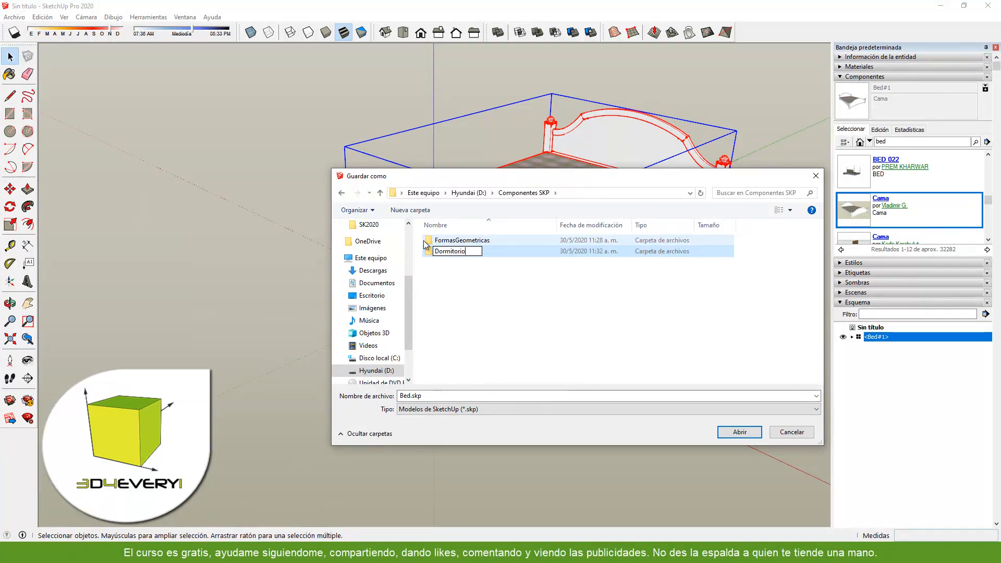
pyautogui.press('Return')
pyautogui.doubleClick(486, 241)
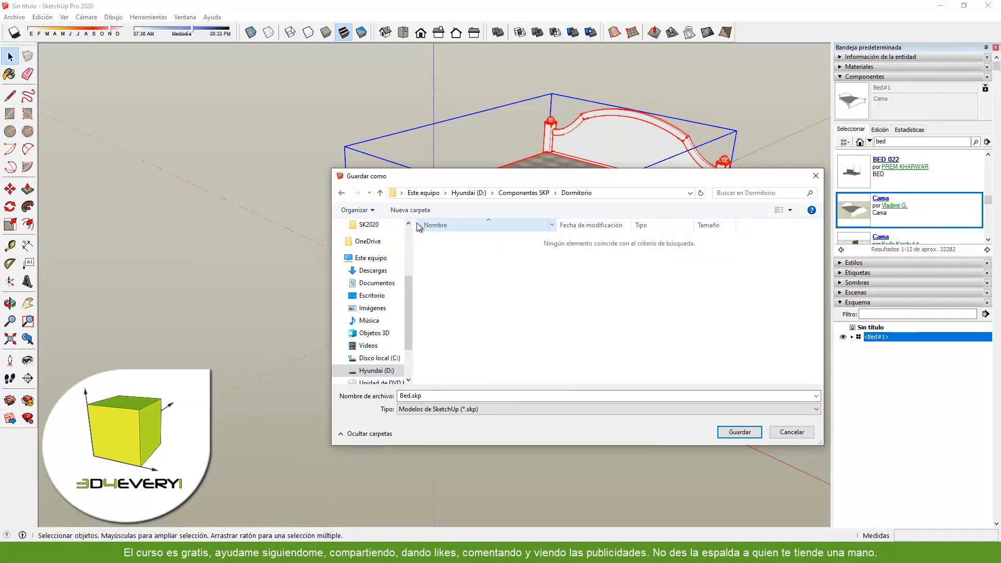
# - Create a Camas subfolder inside Dormitorio and save the bed component there as Bed.skp
pyautogui.click(410, 209)
pyautogui.write('Camas')
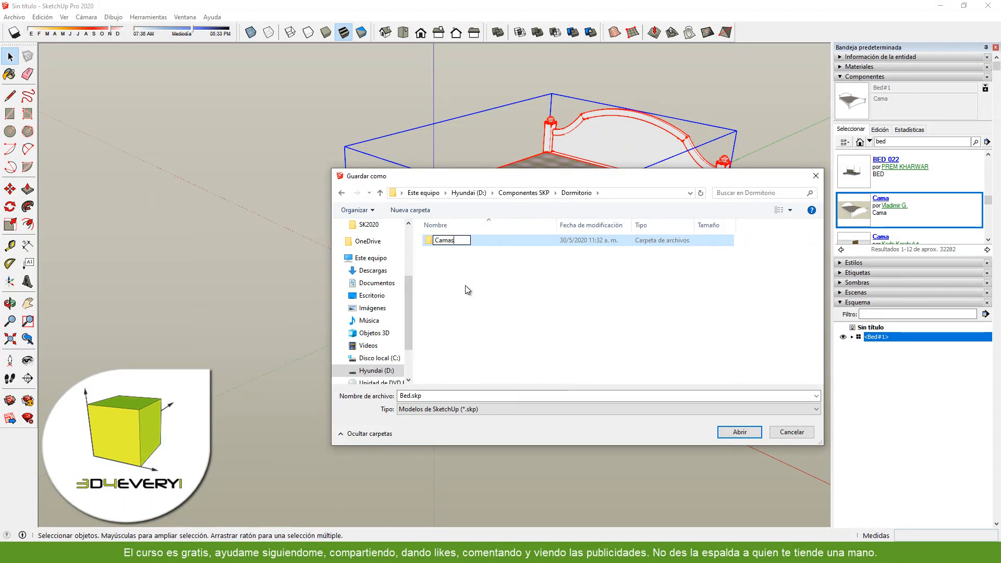
pyautogui.click(465, 286)
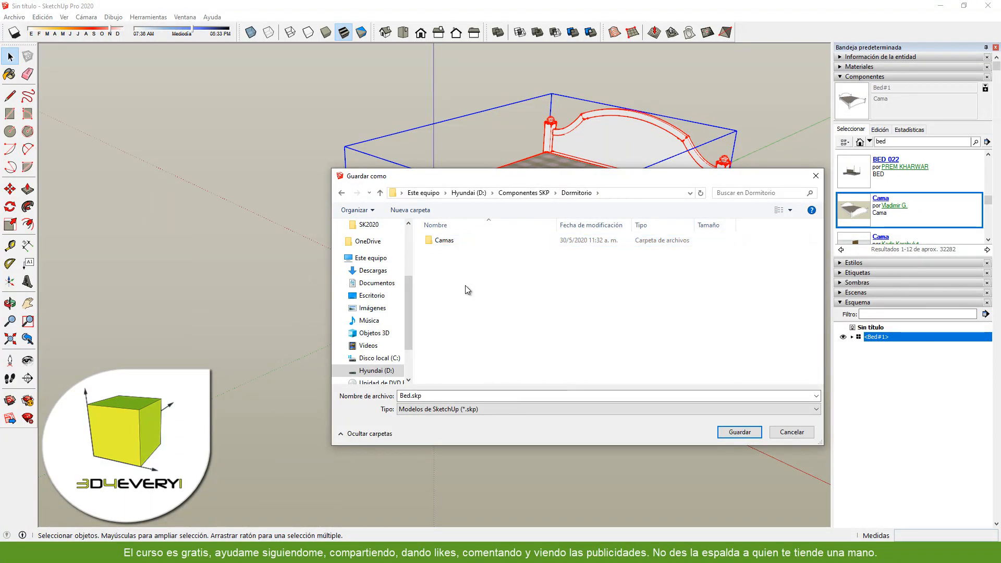
pyautogui.doubleClick(449, 241)
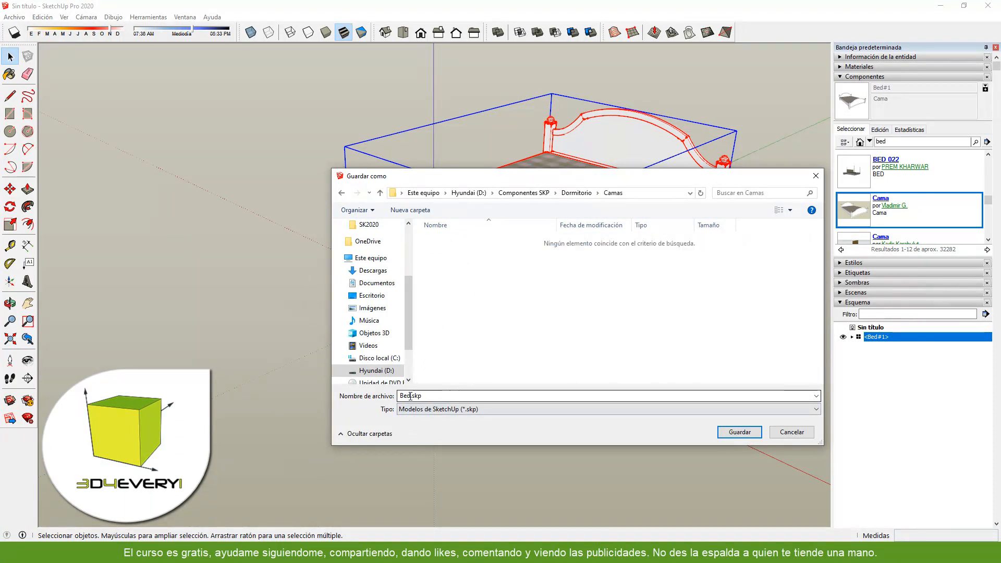
pyautogui.click(734, 432)
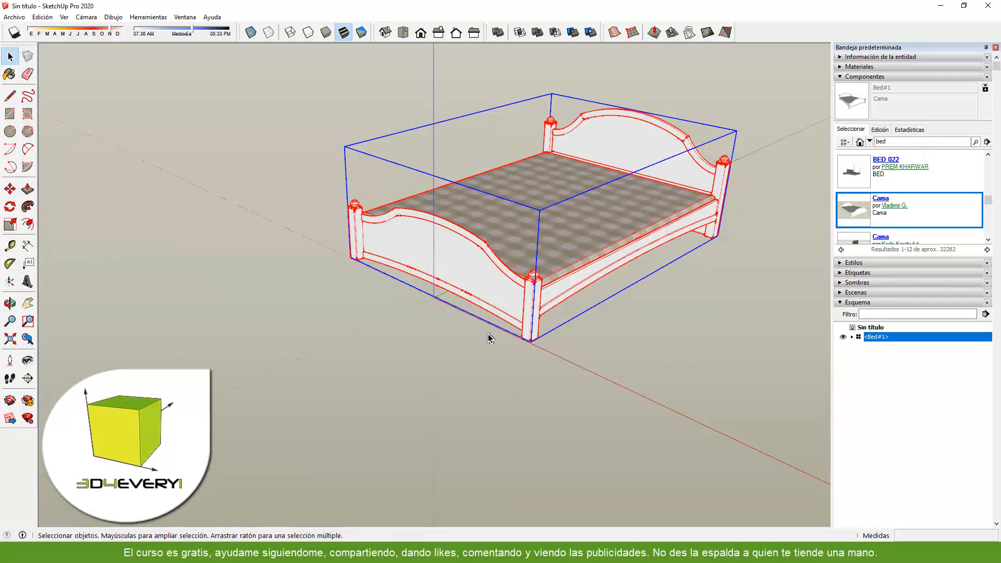
# - Delete the bed from the model and insert the trudle bed found in the "bed" search results
pyautogui.press('Delete')
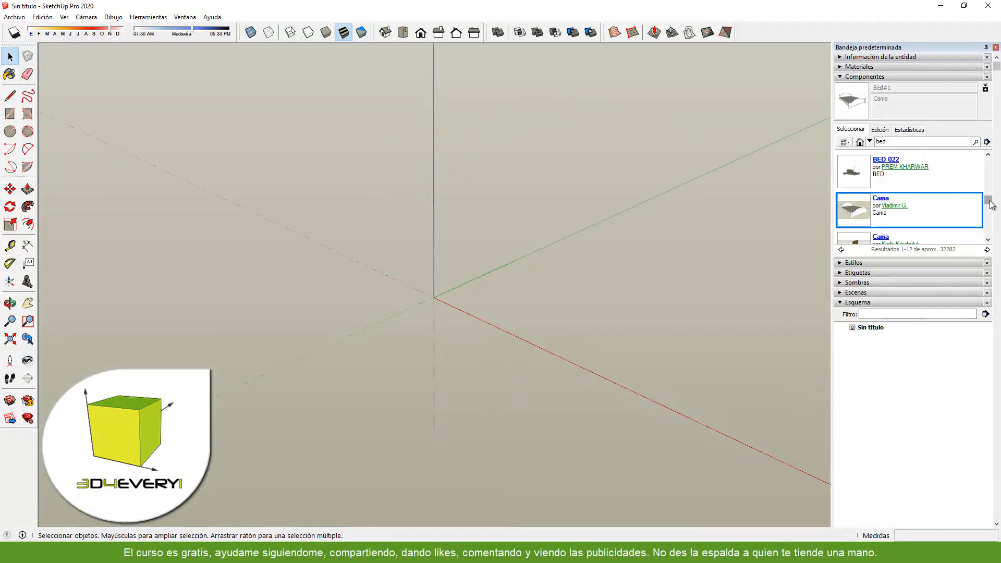
pyautogui.moveTo(989, 204); pyautogui.dragTo(991, 232)
pyautogui.click(859, 215)
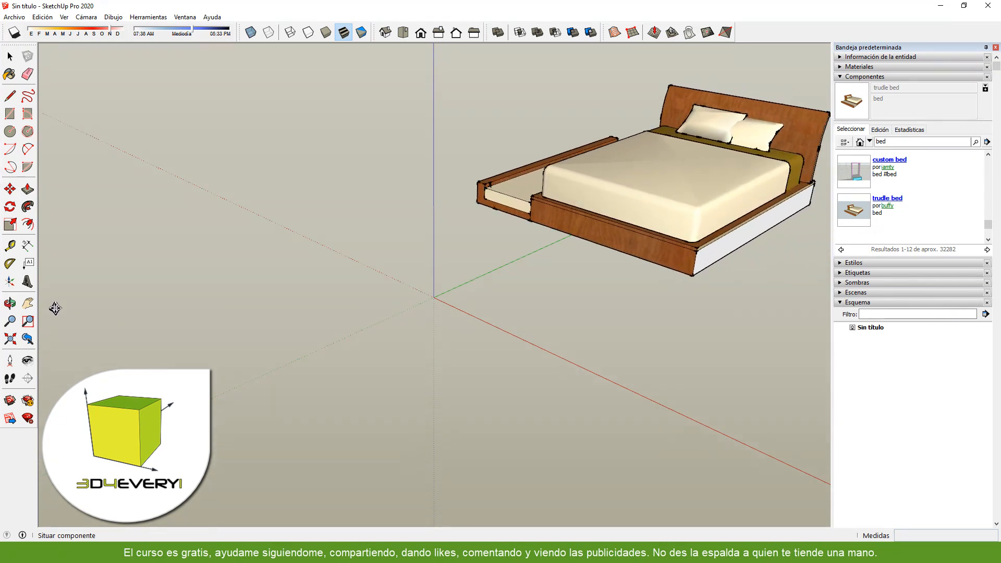
pyautogui.click(116, 297)
pyautogui.moveTo(411, 329); pyautogui.dragTo(417, 362, button='middle')
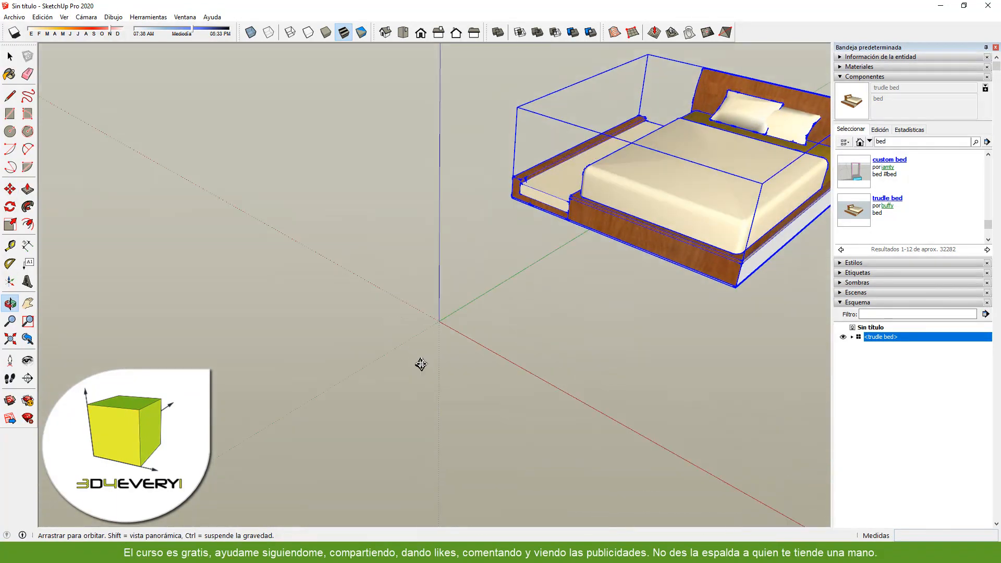
# - Turn on the display of component axes in the model information settings
pyautogui.click(184, 18)
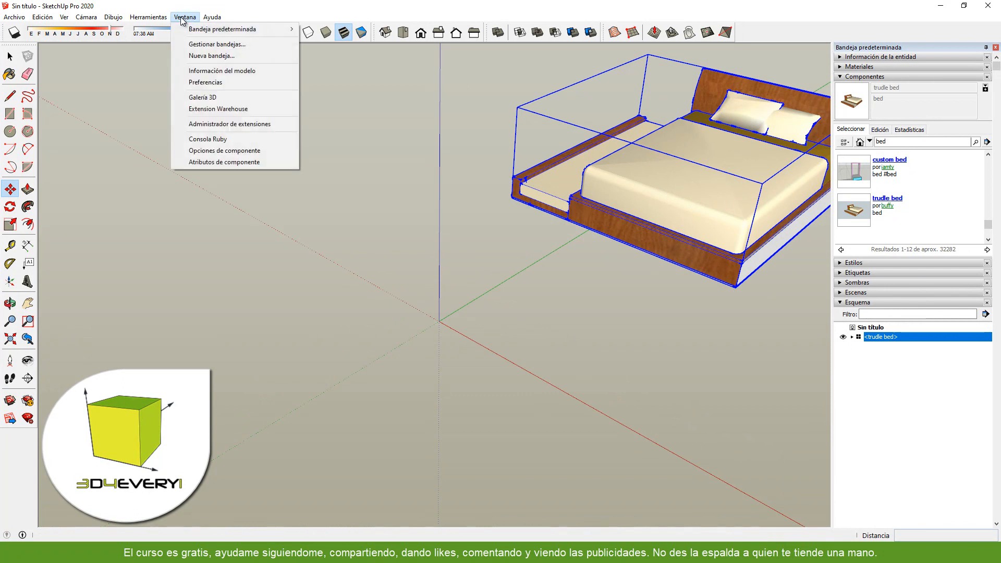
pyautogui.click(193, 71)
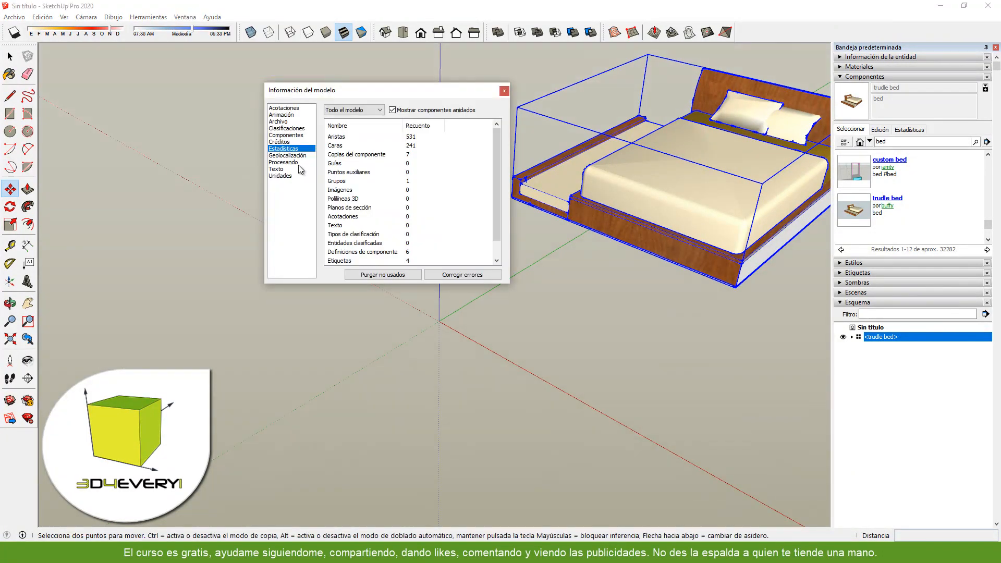
pyautogui.click(286, 136)
pyautogui.click(339, 205)
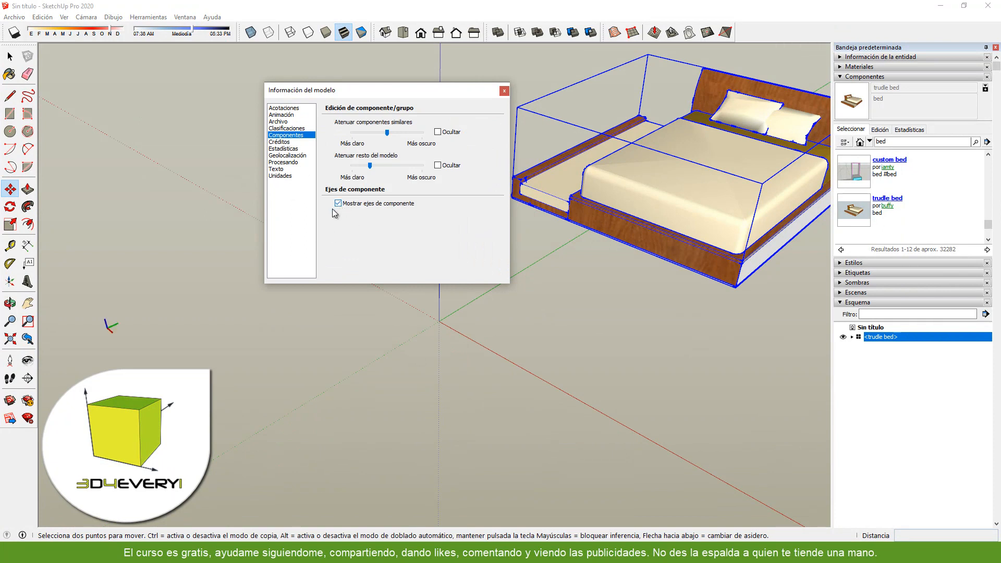
pyautogui.click(504, 91)
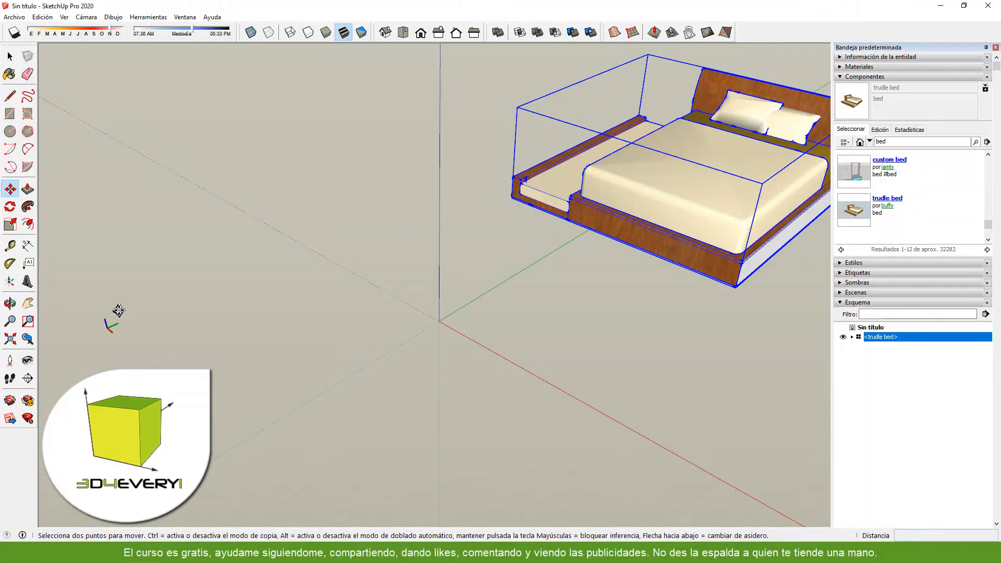
pyautogui.moveTo(302, 306); pyautogui.dragTo(475, 303, button='middle')
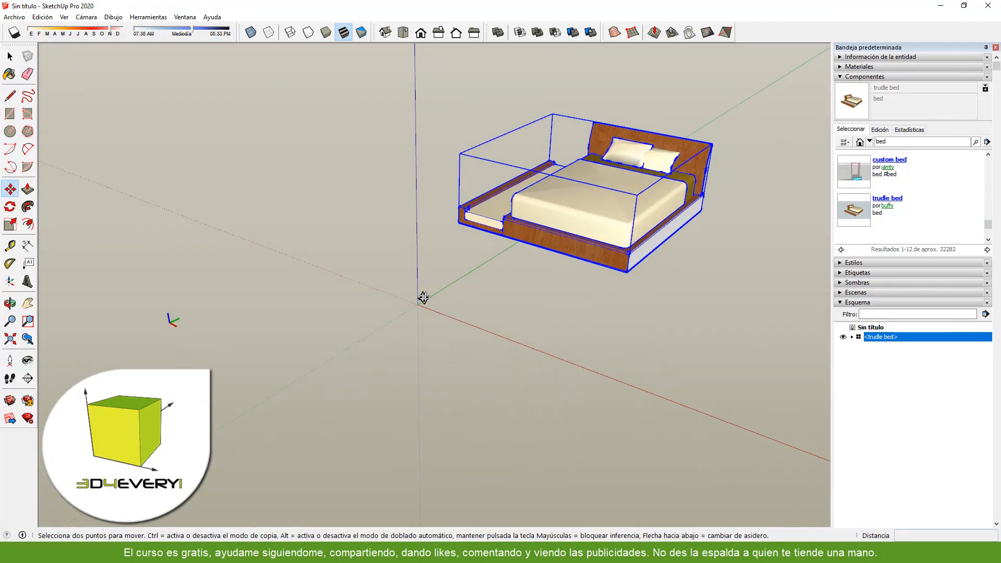
# - Change the trudle bed's axes: origin at the front corner of the pull-out section, red along the front edge, green along the side
pyautogui.rightClick(577, 251)
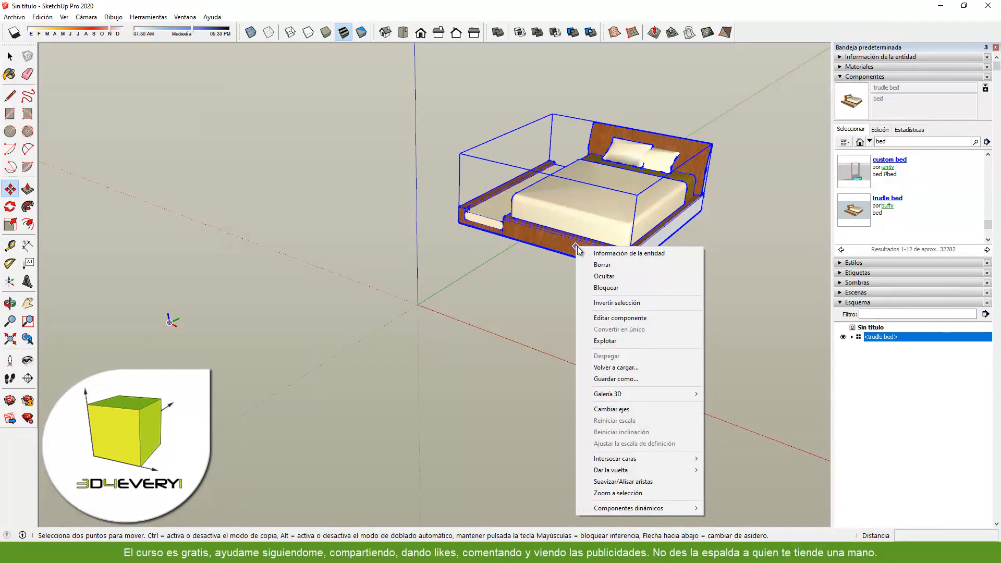
pyautogui.click(612, 410)
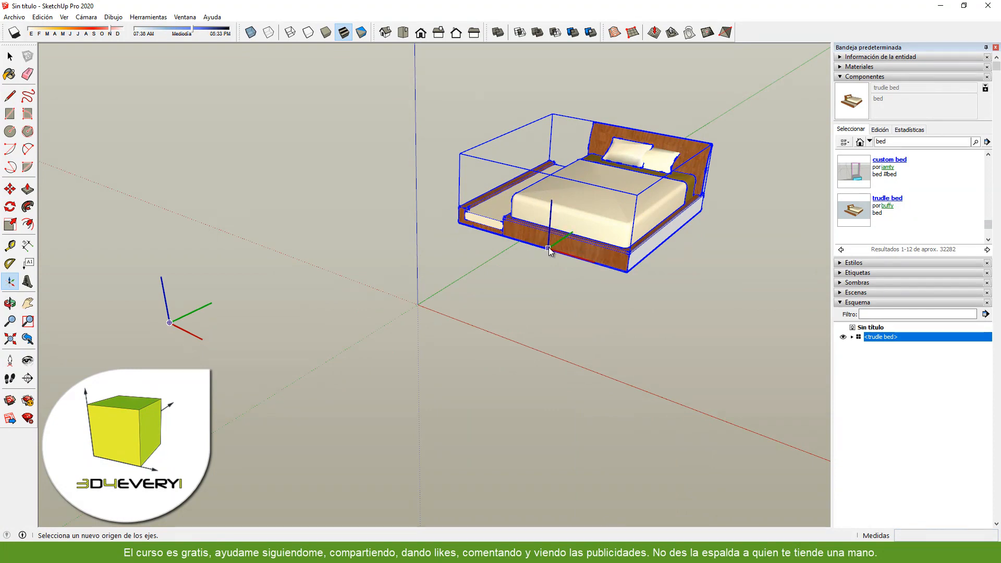
pyautogui.click(458, 223)
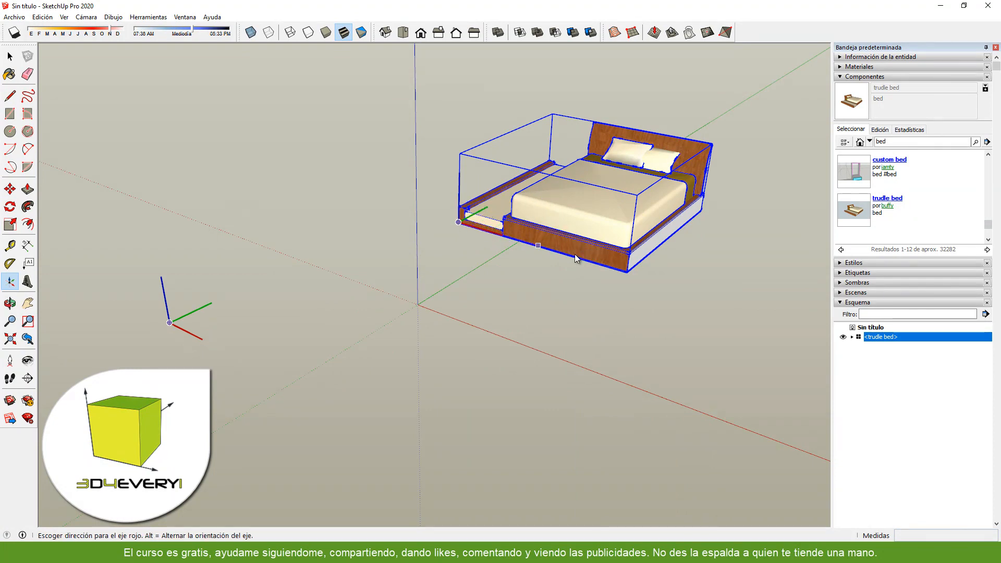
pyautogui.click(626, 271)
pyautogui.moveTo(500, 300); pyautogui.dragTo(730, 305, button='middle')
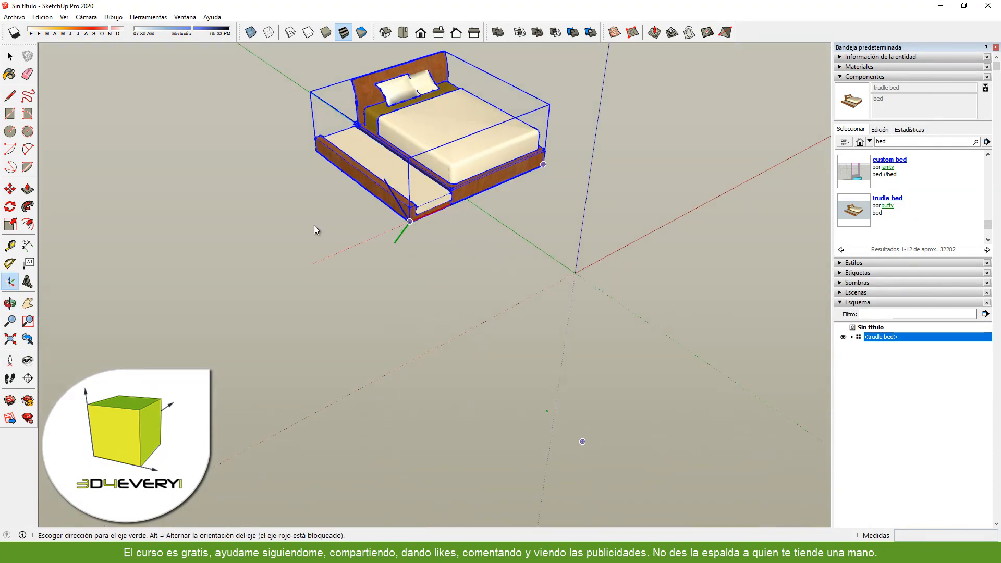
pyautogui.click(314, 149)
# - Move the trudle bed by its front corner to the model origin and display its component statistics
pyautogui.press('m')
pyautogui.moveTo(514, 369); pyautogui.dragTo(385, 294, button='middle')
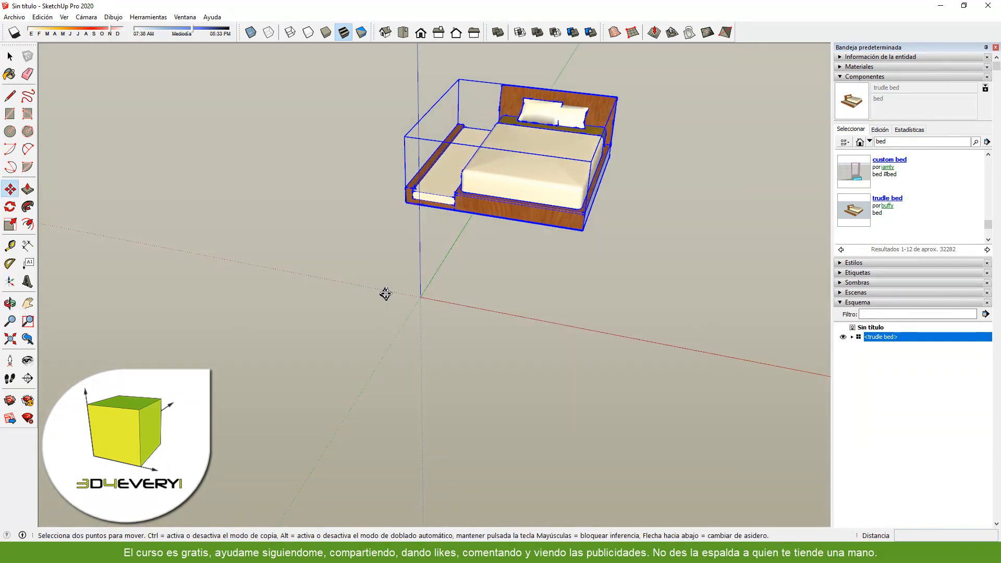
pyautogui.click(405, 200)
pyautogui.click(418, 295)
pyautogui.scroll(-3, 327, 304)
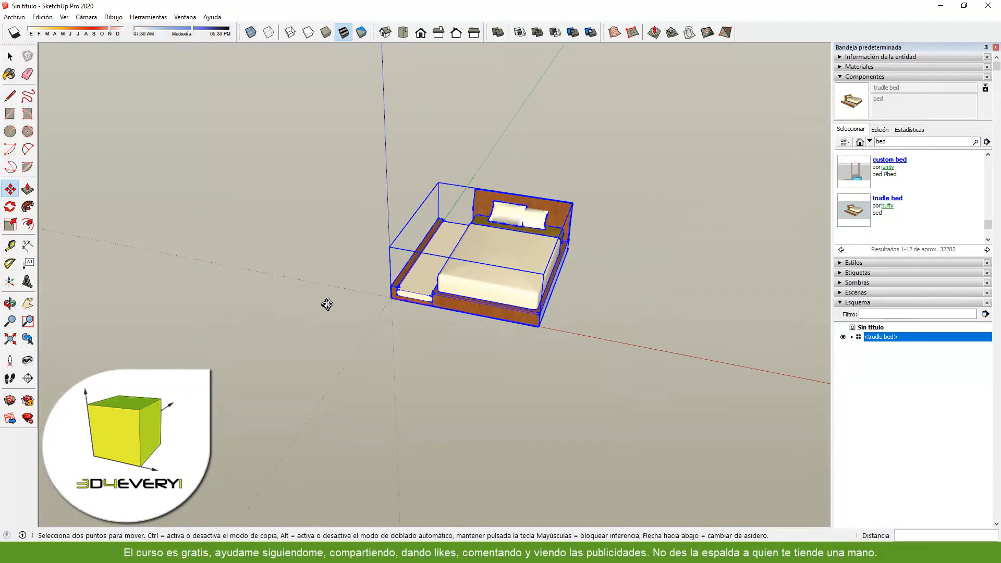
pyautogui.moveTo(355, 368); pyautogui.dragTo(268, 331, button='middle')
pyautogui.scroll(1, 535, 287)
pyautogui.scroll(3, 536, 287)
pyautogui.scroll(-3, 577, 376)
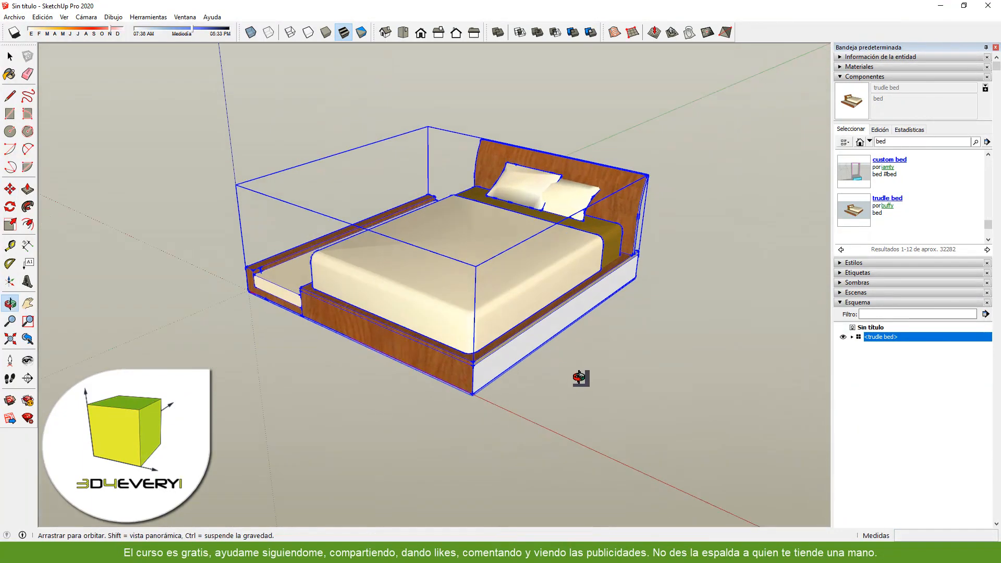
pyautogui.press('space')
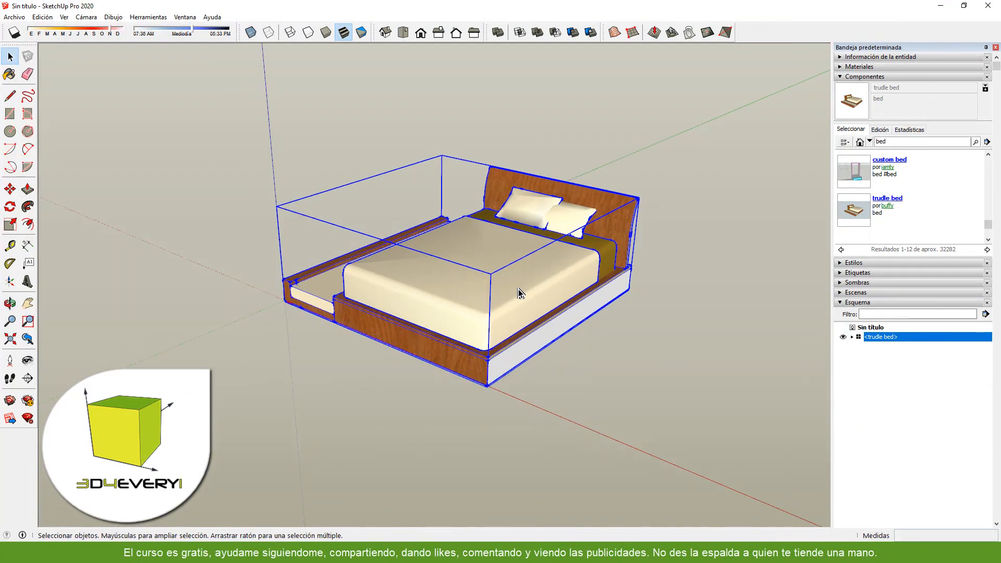
pyautogui.click(909, 130)
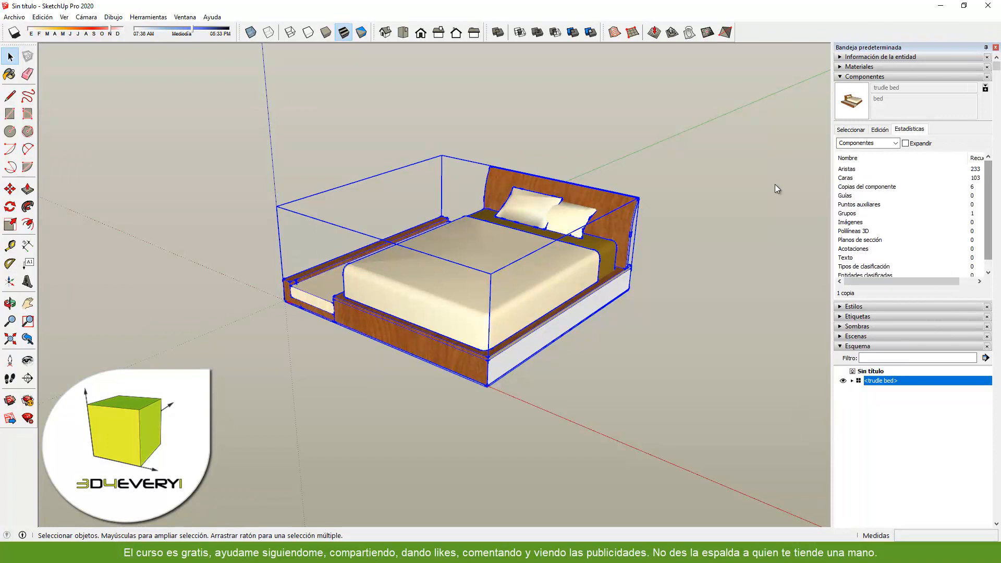
# - Save the trudle bed component in the Camas folder as Cama-Matrimonial.skp and delete the bed from the model
pyautogui.rightClick(459, 280)
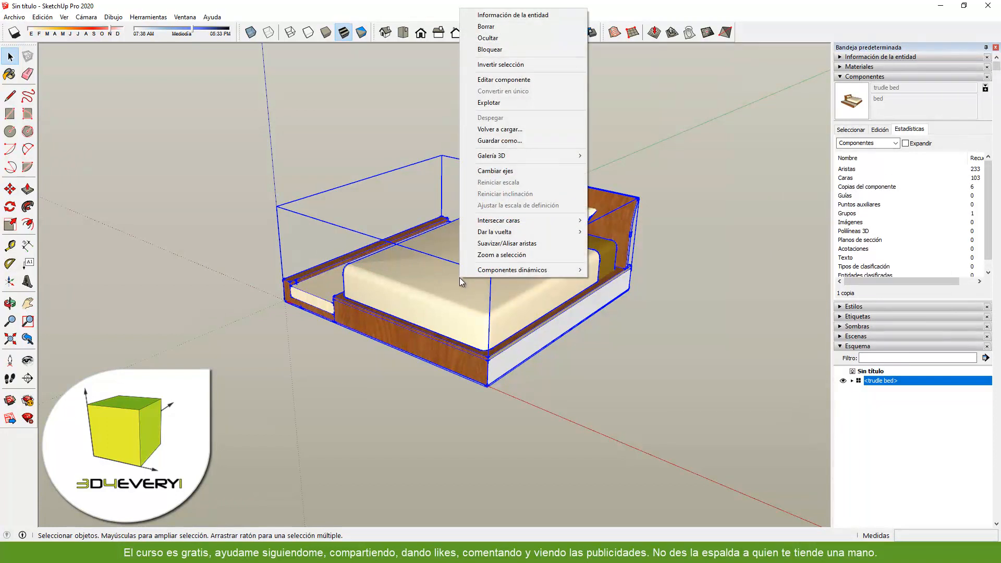
pyautogui.click(498, 141)
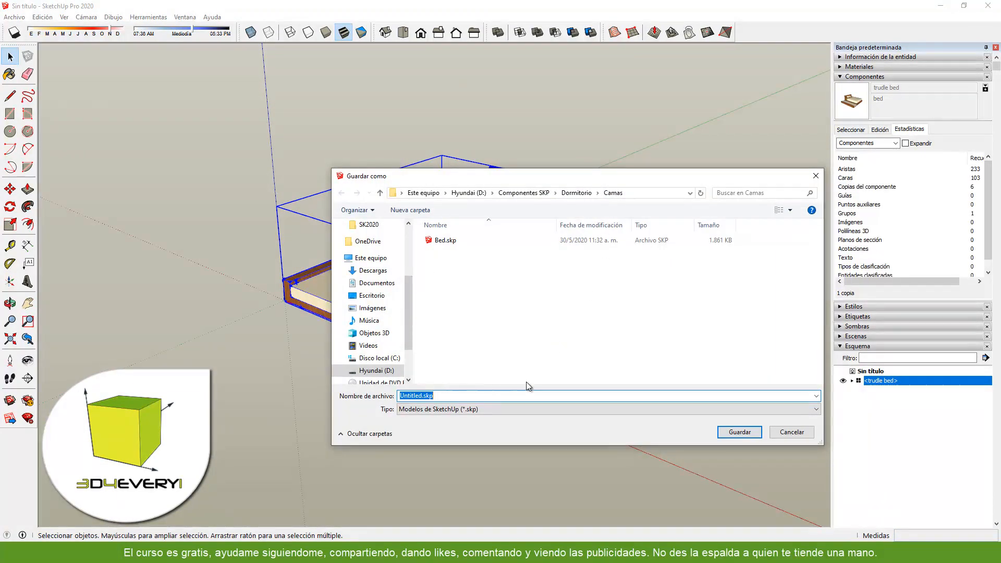
pyautogui.moveTo(578, 174); pyautogui.dragTo(708, 143)
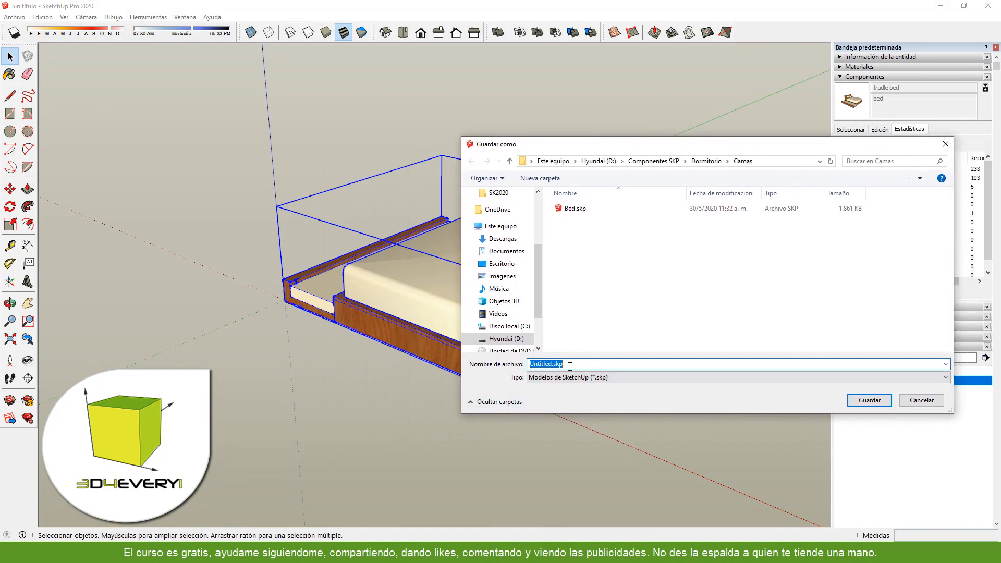
pyautogui.moveTo(616, 147); pyautogui.dragTo(478, 104)
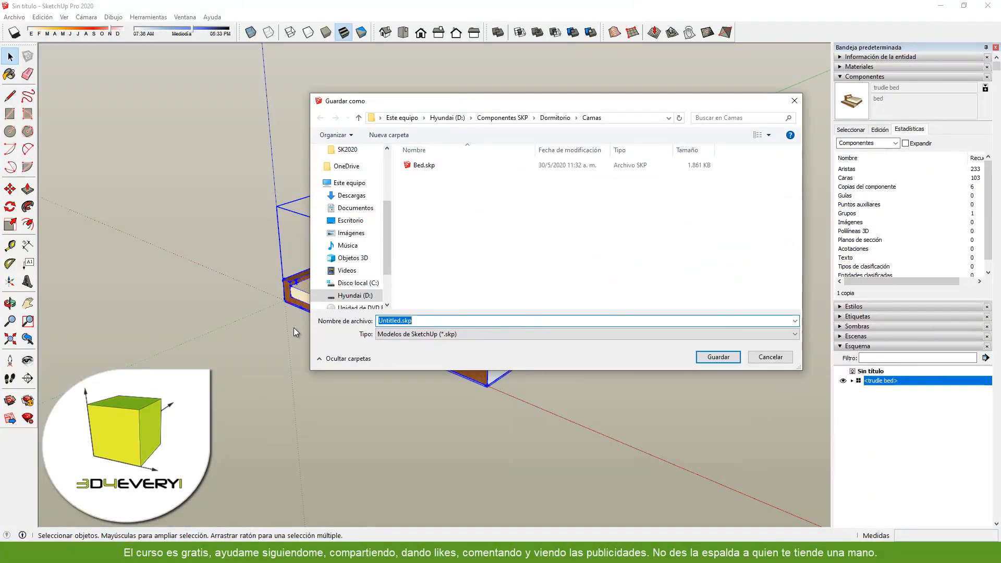
pyautogui.click(388, 320)
pyautogui.doubleClick(400, 320)
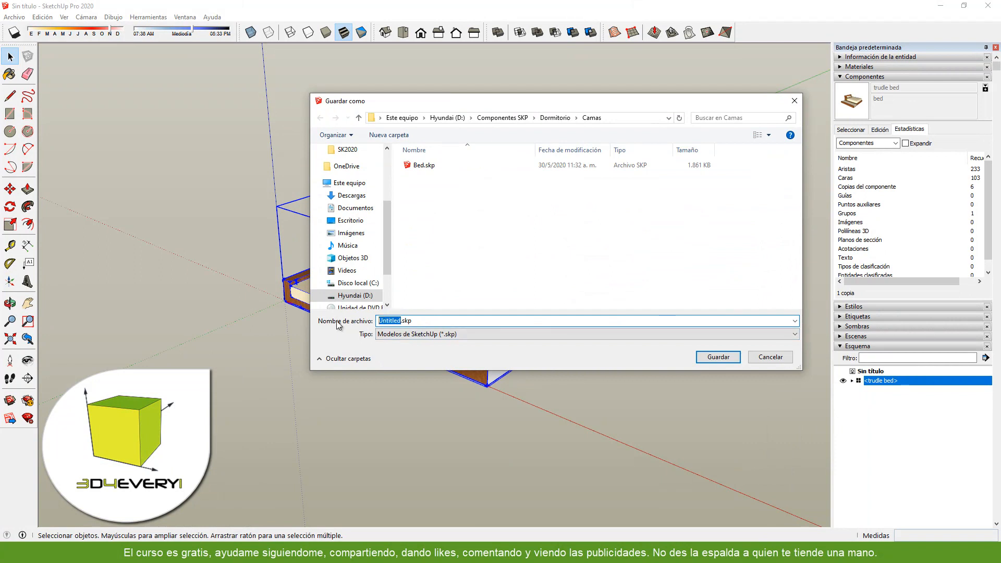
pyautogui.write('Cama-Matrimonia')
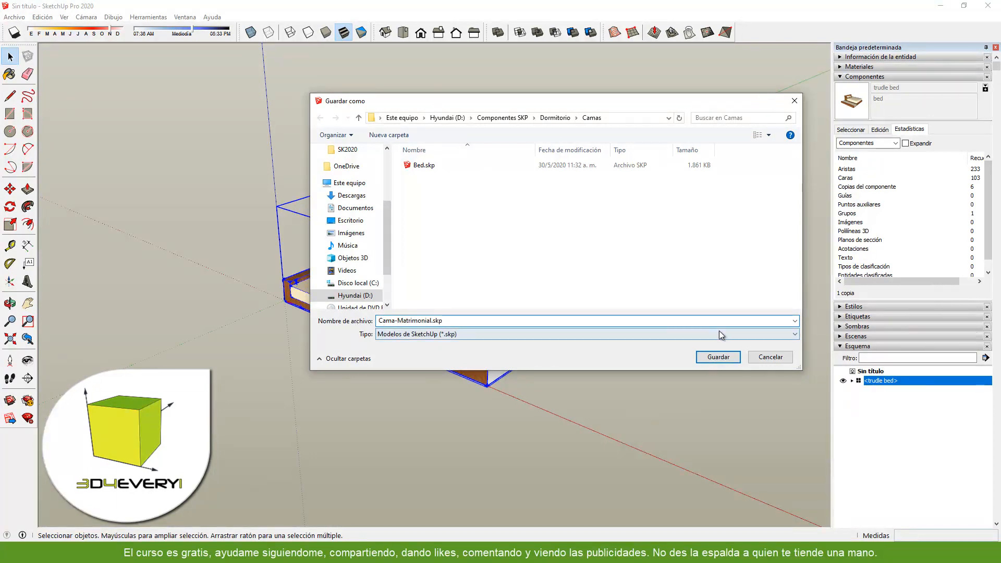
pyautogui.click(712, 356)
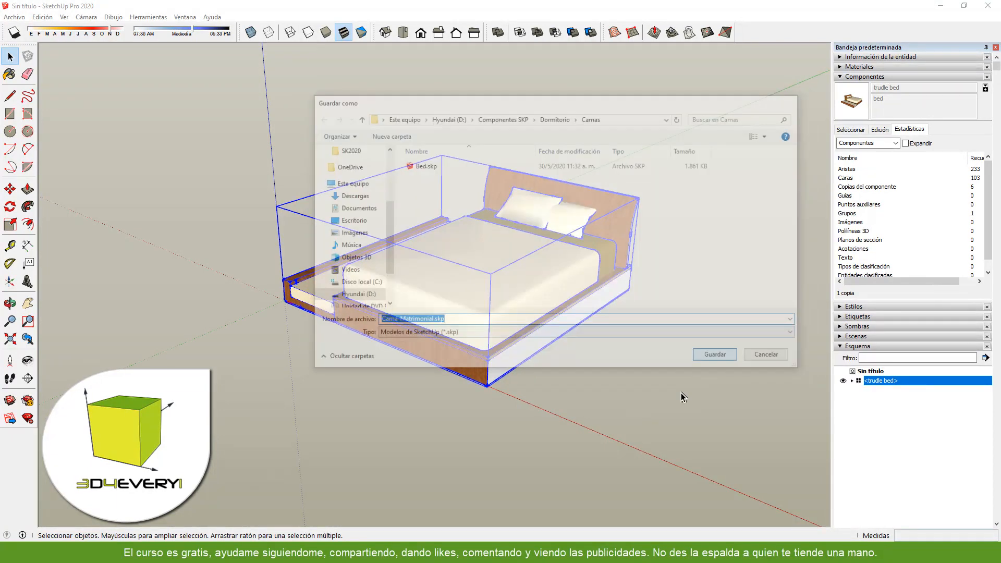
pyautogui.press('Delete')
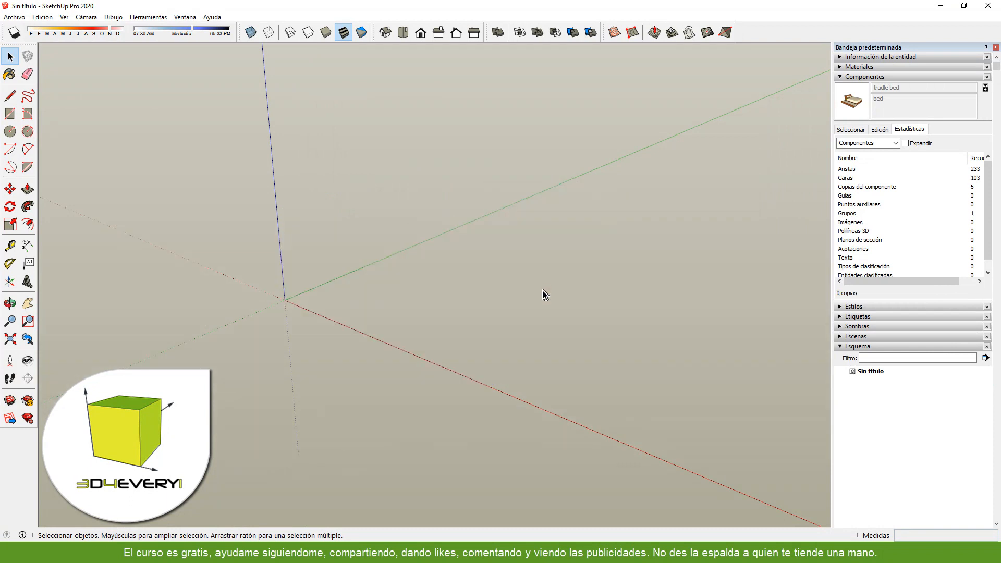
# - Purge all unused components from the model
pyautogui.moveTo(523, 320); pyautogui.dragTo(527, 299, button='middle')
pyautogui.press('space')
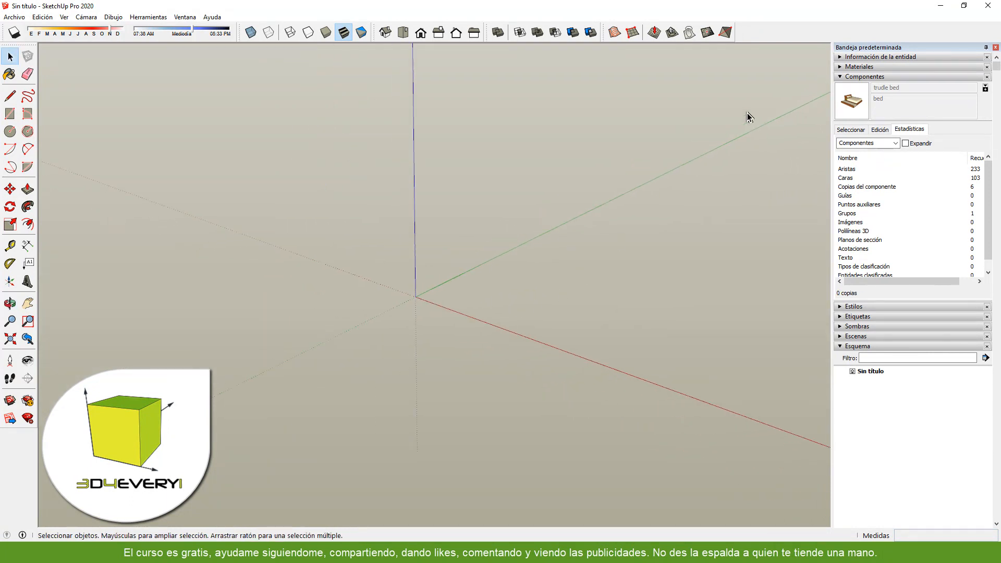
pyautogui.click(852, 132)
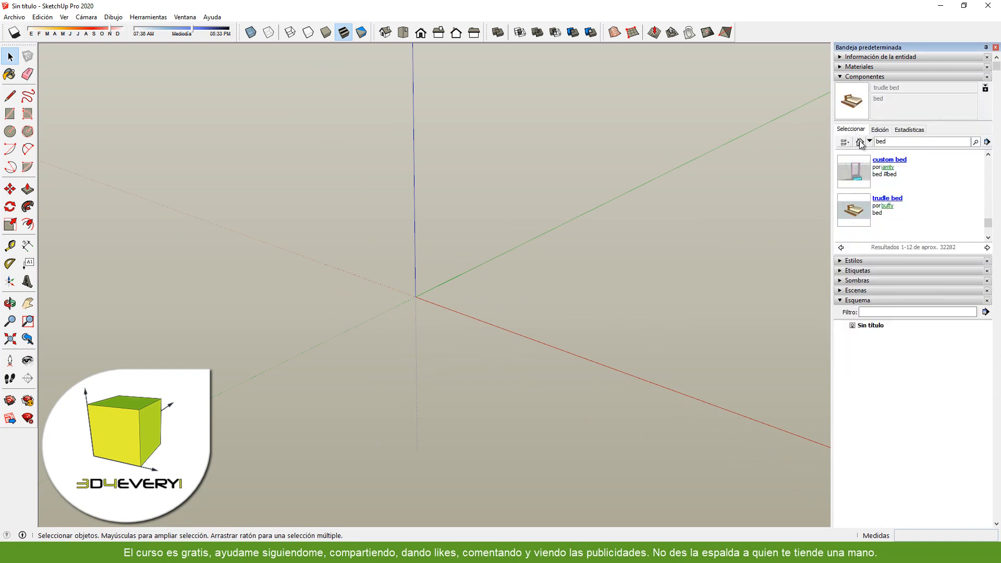
pyautogui.moveTo(987, 163); pyautogui.dragTo(989, 194)
pyautogui.click(986, 142)
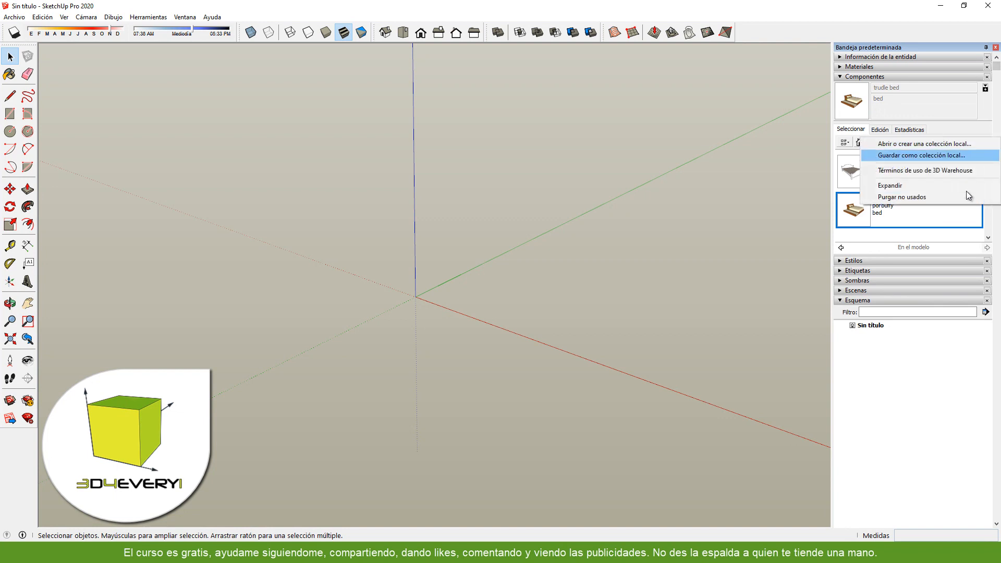
pyautogui.click(927, 198)
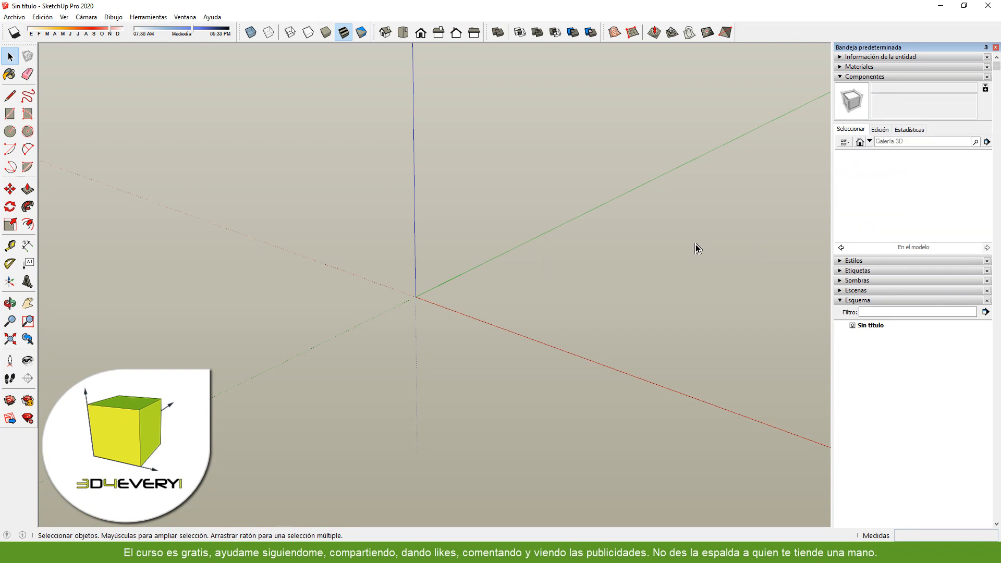
# - Display the materials in the model, purge the unused ones and collapse the materials section
pyautogui.click(840, 76)
pyautogui.click(839, 67)
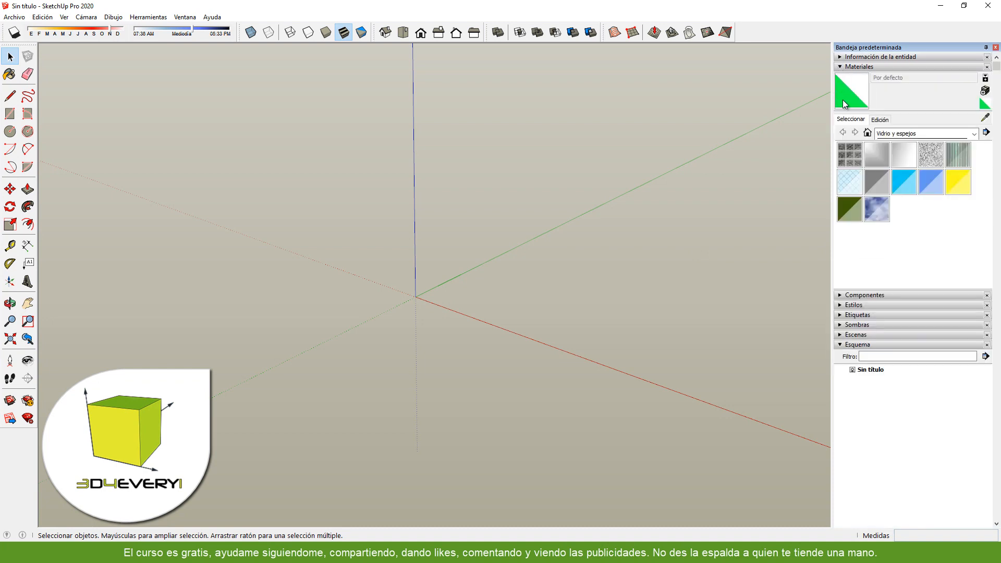
pyautogui.click(867, 132)
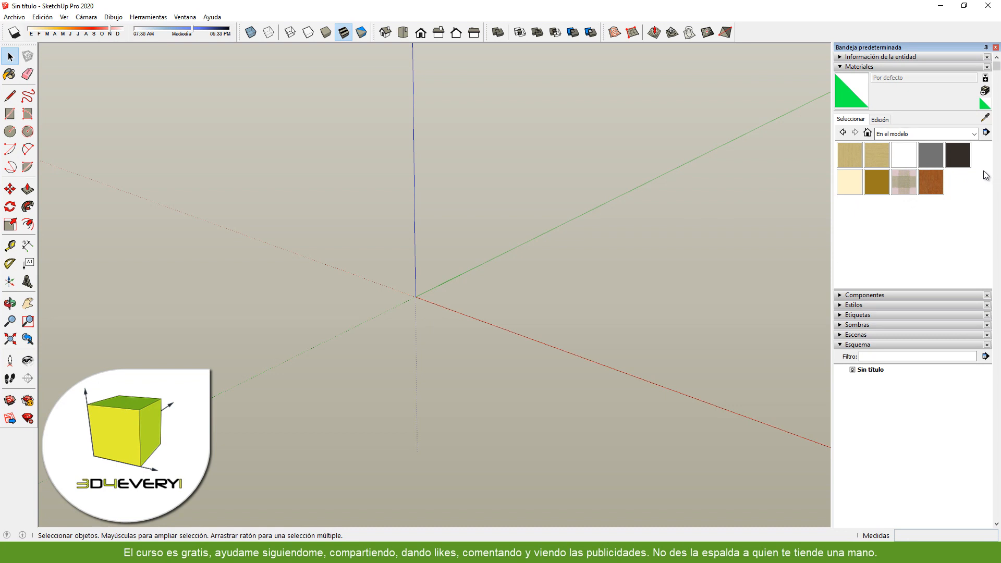
pyautogui.click(986, 132)
pyautogui.click(899, 186)
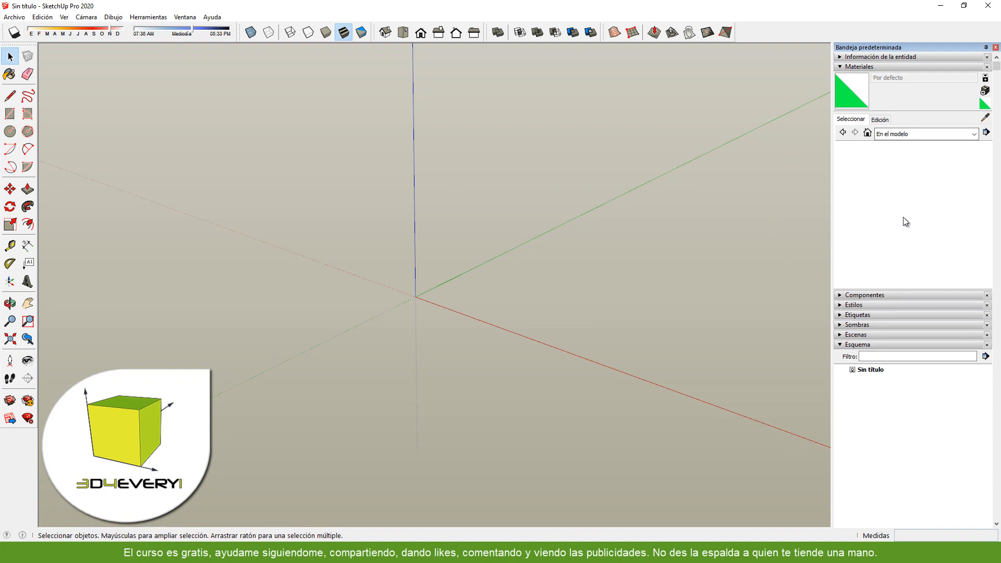
pyautogui.click(840, 67)
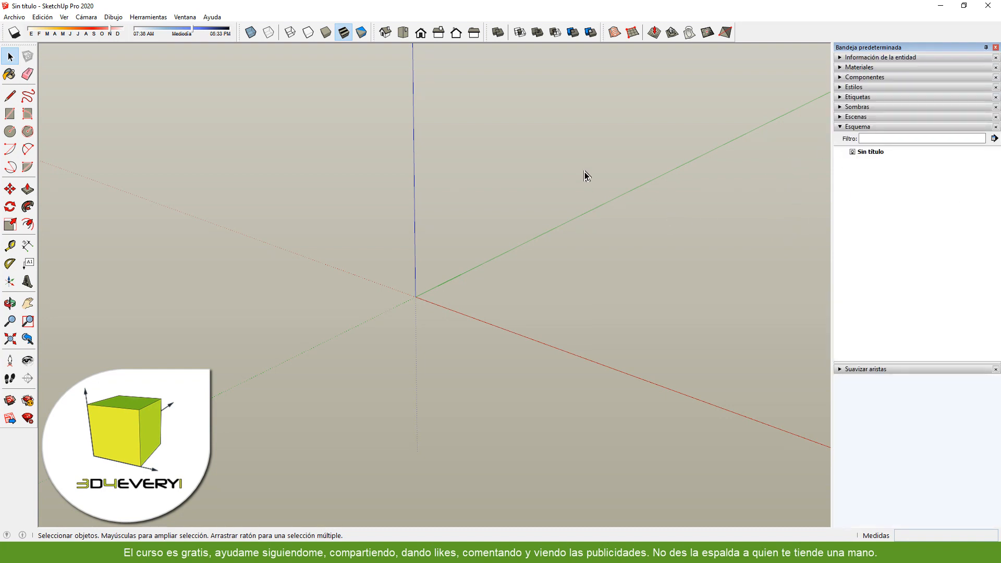
# - Browse the Arquitectura favourites among the components and open the Government Buildings collection in 3D Warehouse
pyautogui.click(840, 78)
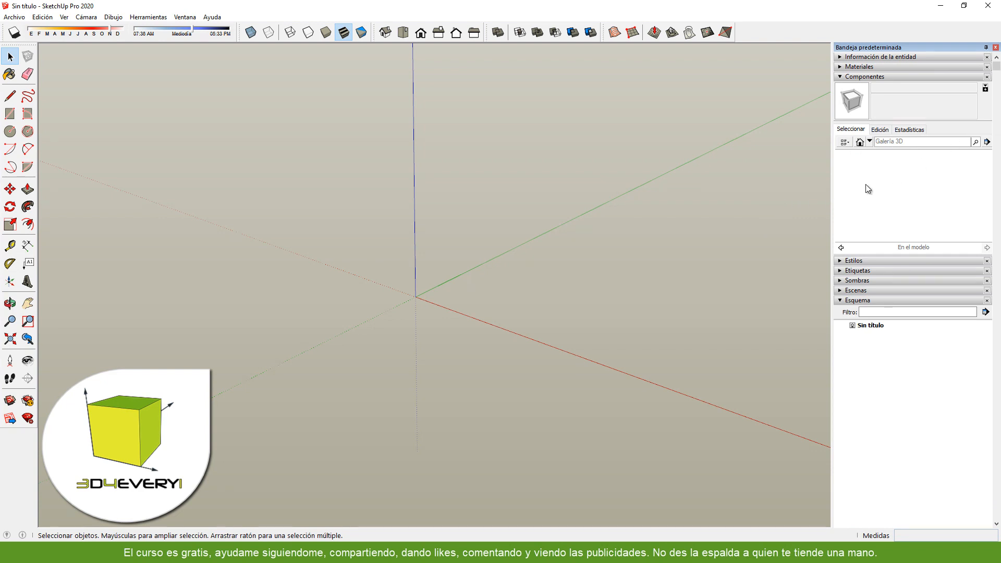
pyautogui.click(870, 142)
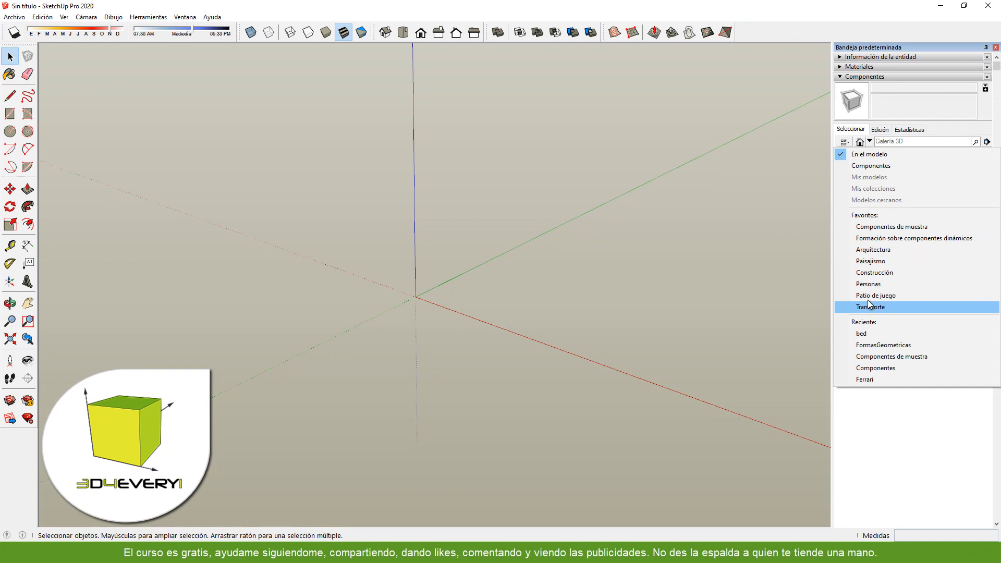
pyautogui.click(874, 250)
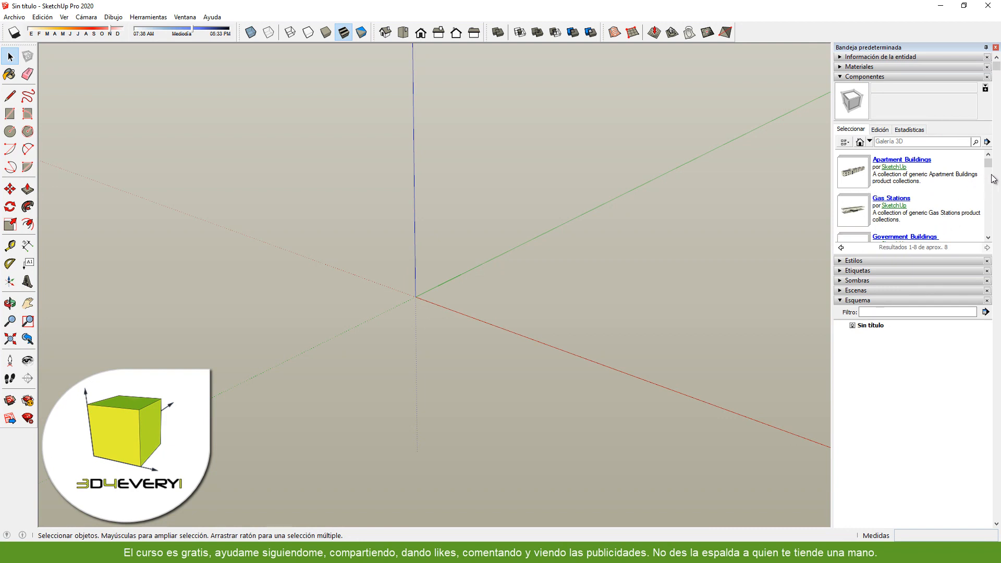
pyautogui.moveTo(990, 168); pyautogui.dragTo(990, 175)
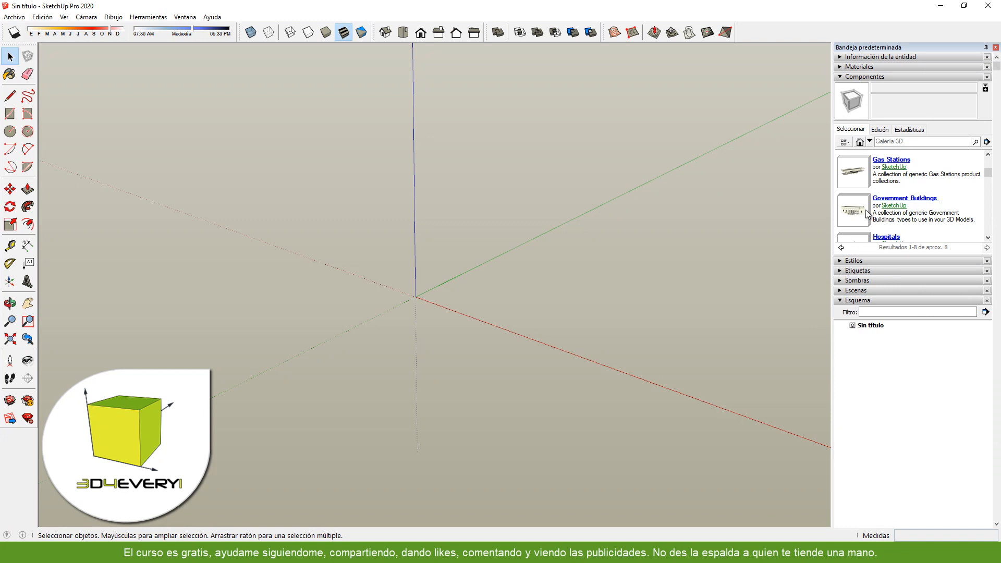
pyautogui.click(917, 201)
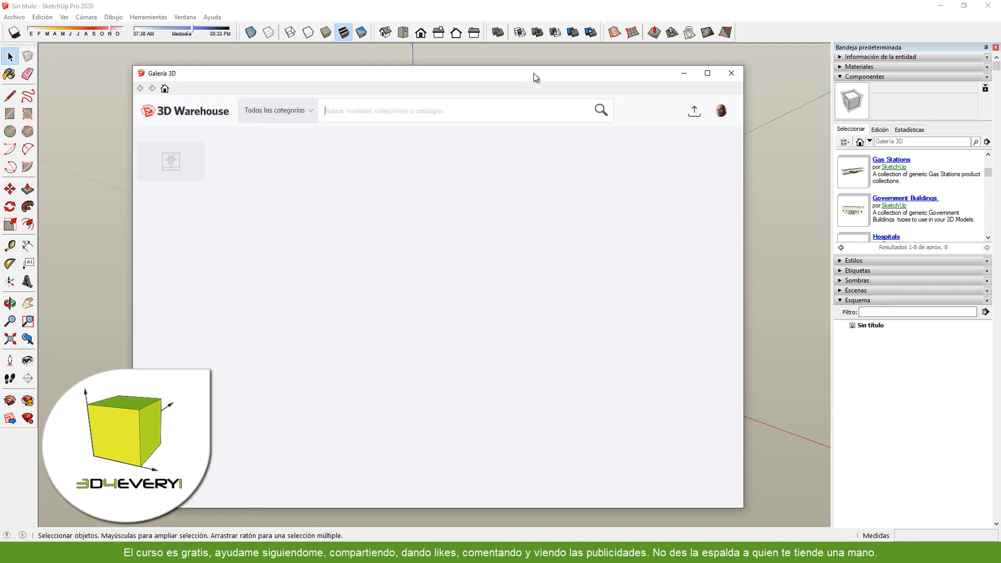
pyautogui.moveTo(533, 73); pyautogui.dragTo(562, 69)
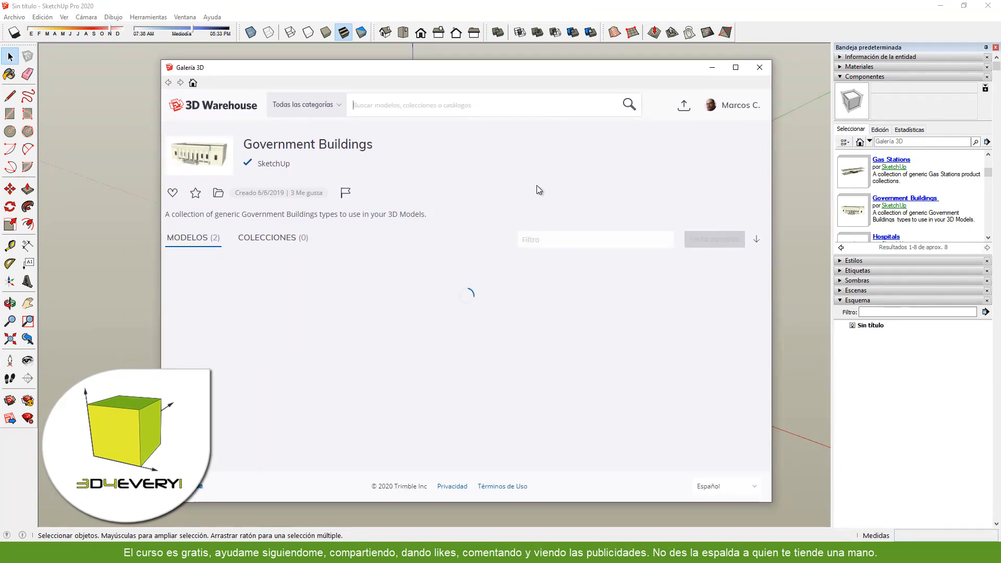
pyautogui.click(739, 105)
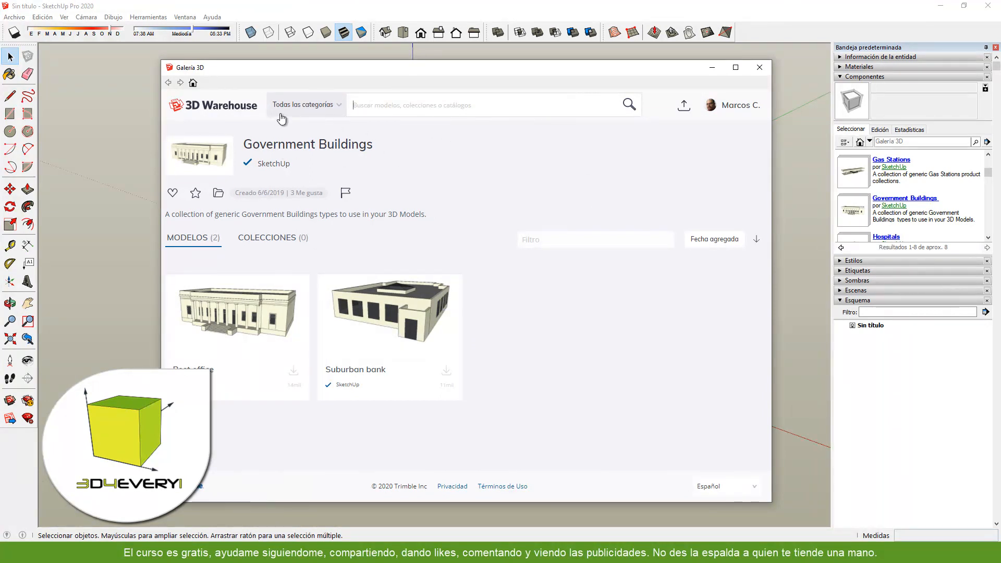
# - Filter the 3D Warehouse models by the Animales category and the Pájaros subcategory
pyautogui.click(339, 108)
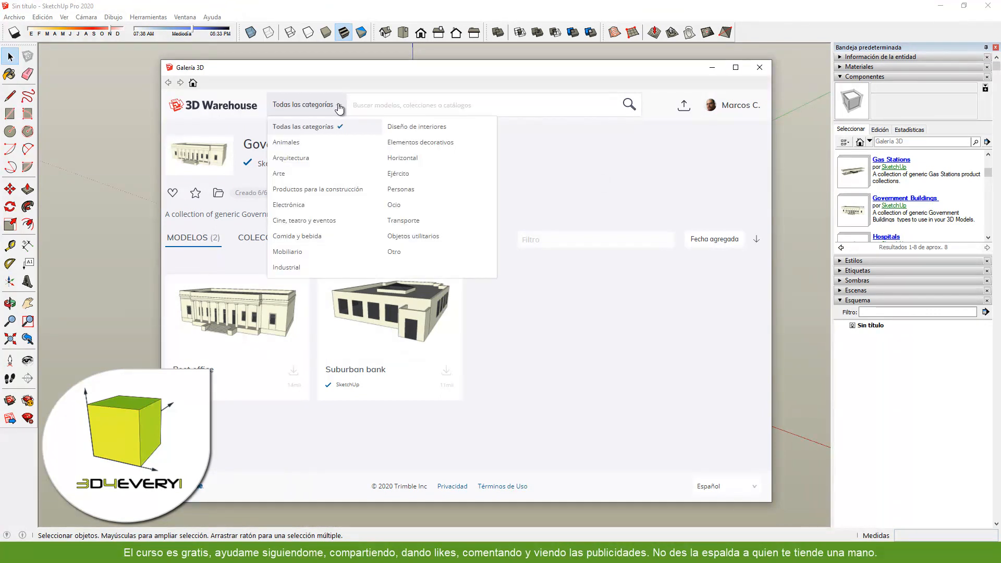
pyautogui.click(288, 143)
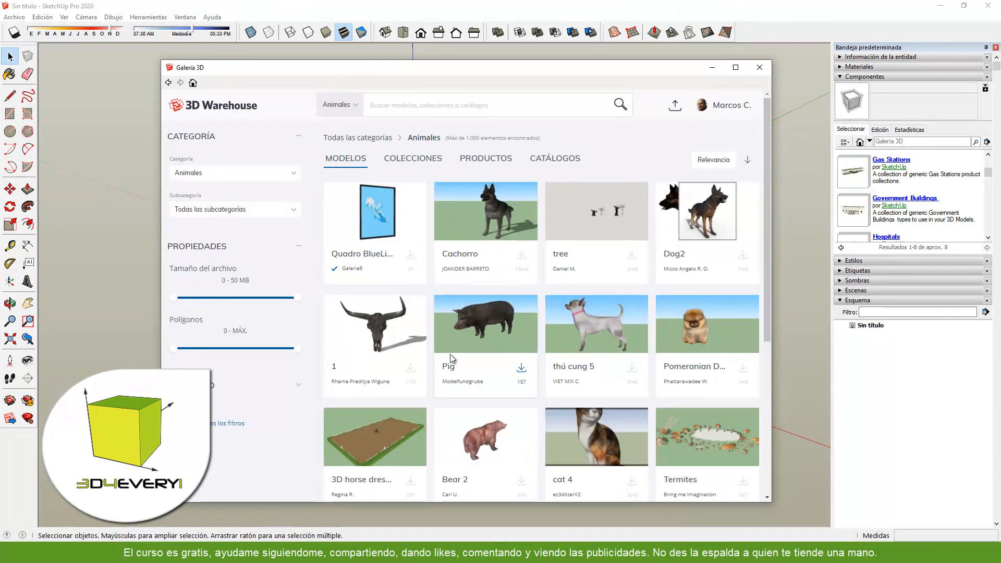
pyautogui.click(269, 215)
pyautogui.click(185, 243)
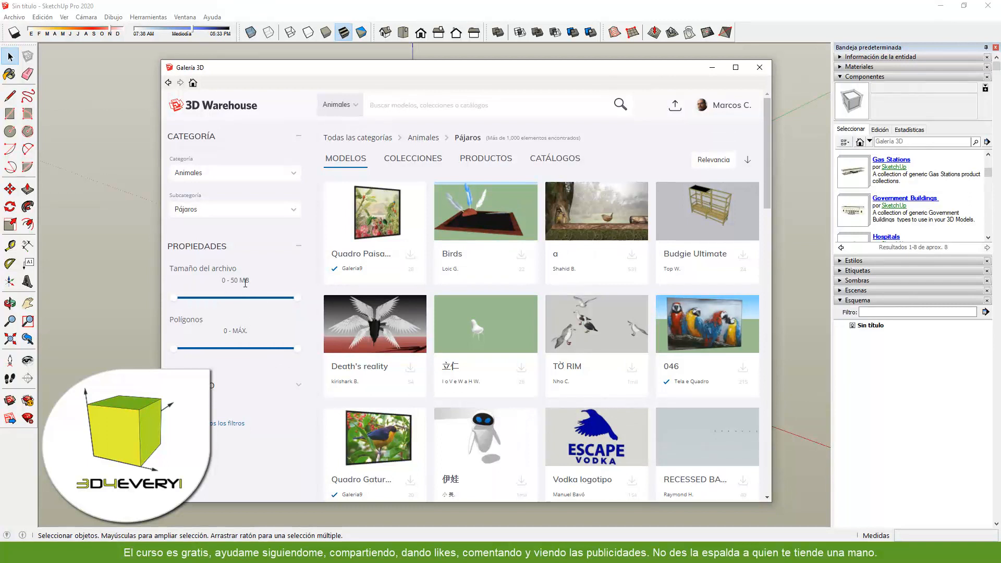
# - Reverse the relevance sort order and examine the advanced search filters for the bird models
pyautogui.click(180, 349)
pyautogui.click(748, 161)
pyautogui.click(299, 386)
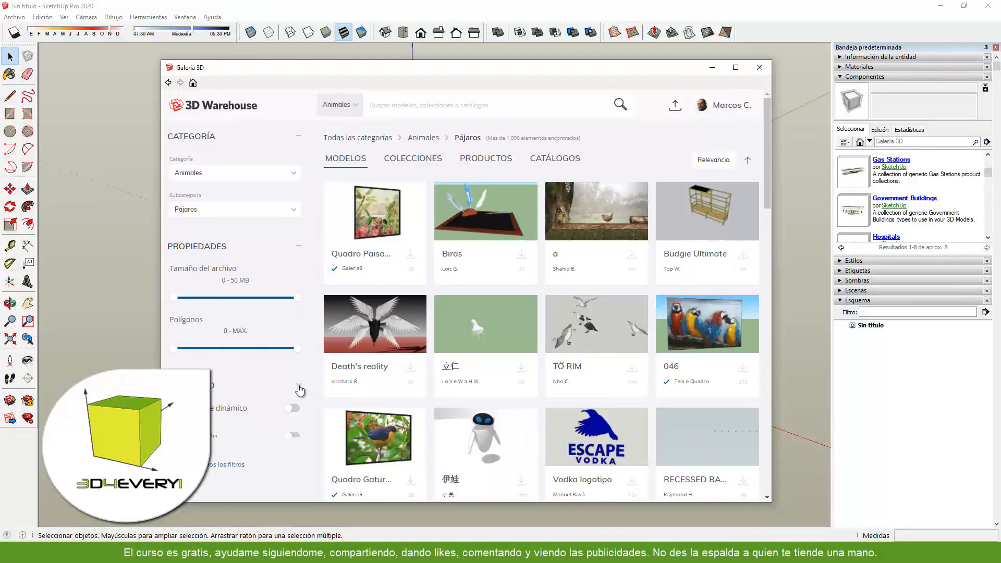
pyautogui.scroll(-3, 241, 363)
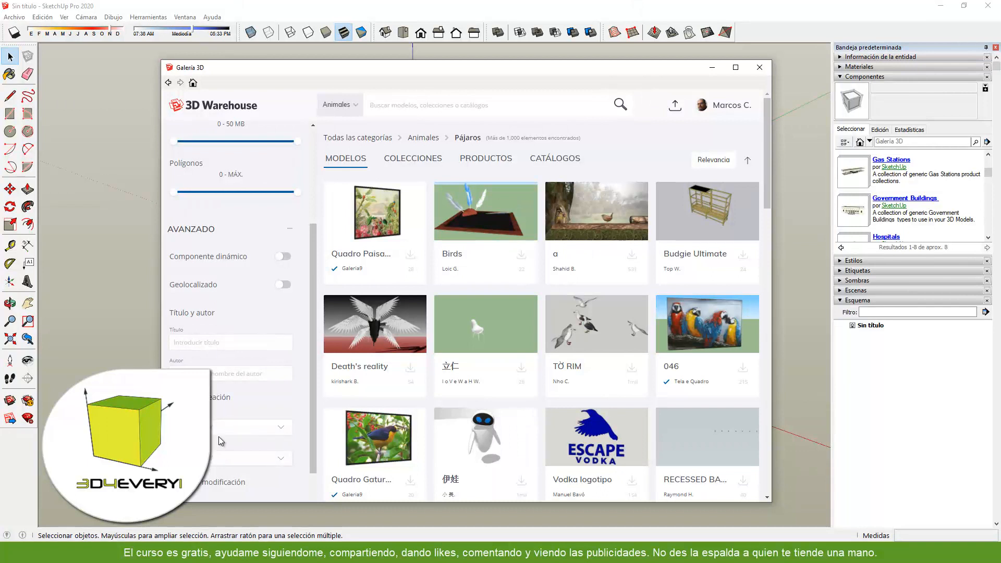
pyautogui.scroll(-3, 238, 393)
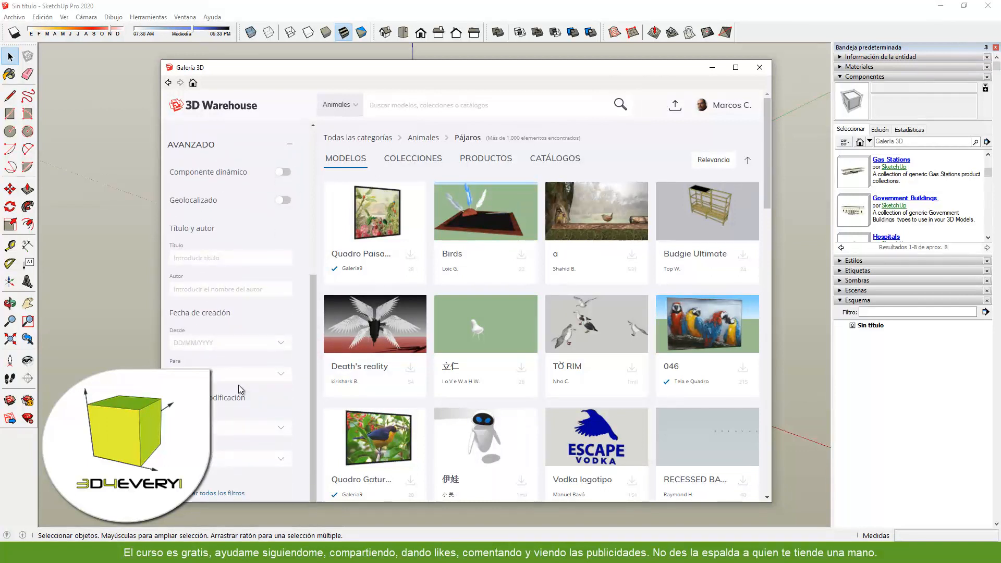
pyautogui.scroll(8, 227, 332)
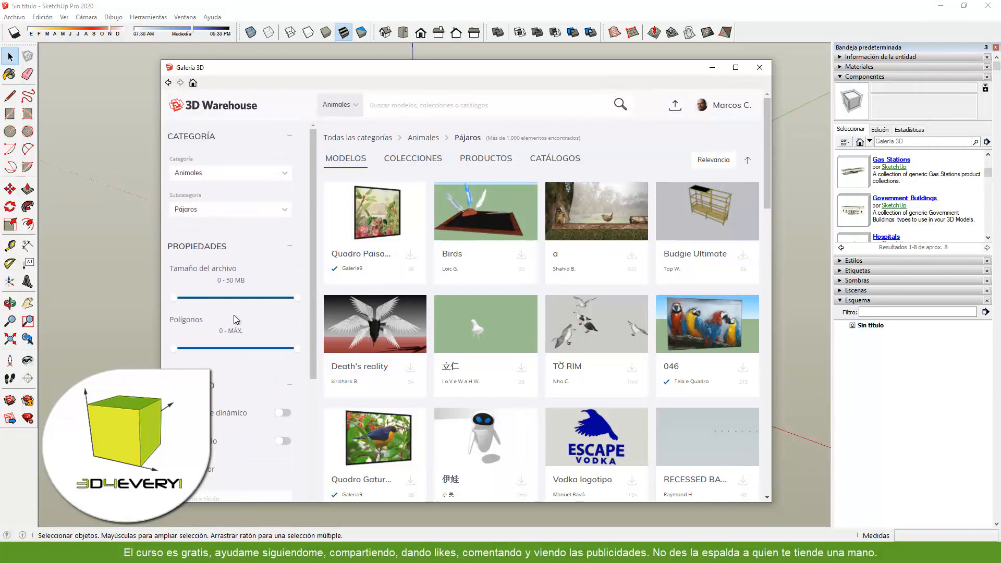
# - Clear the Animales filter, switch to the Transporte category and look through its models
pyautogui.click(396, 105)
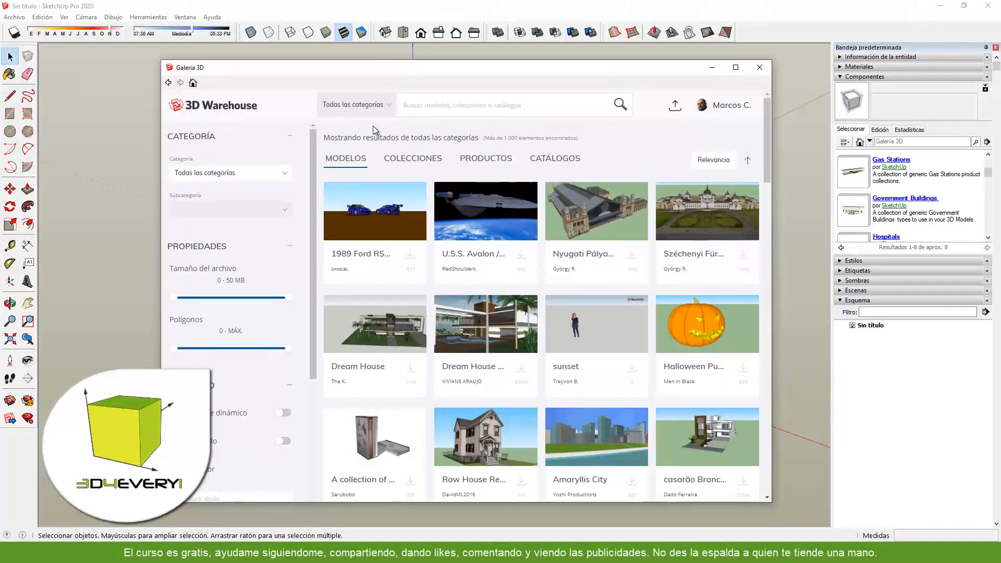
pyautogui.click(389, 105)
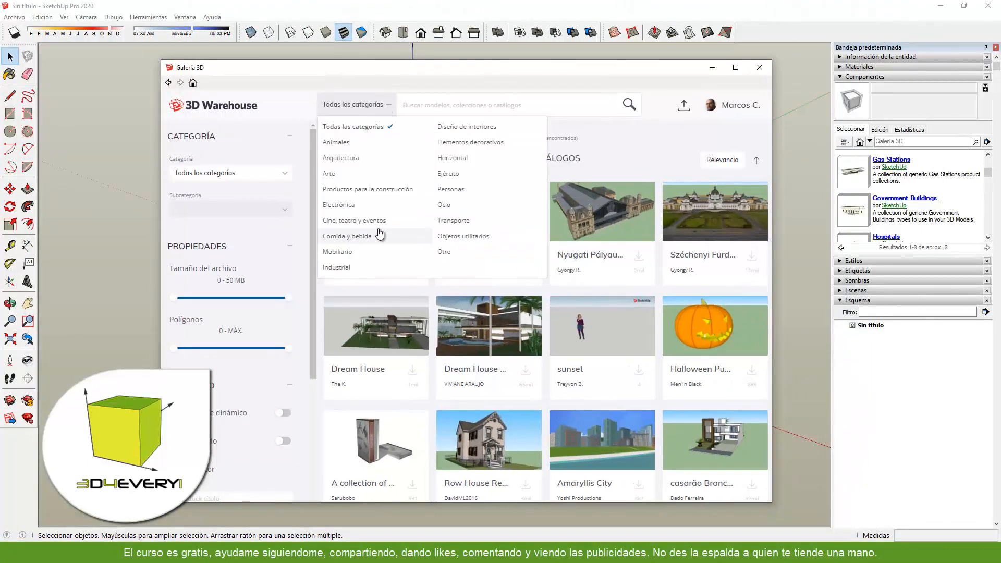
pyautogui.click(452, 220)
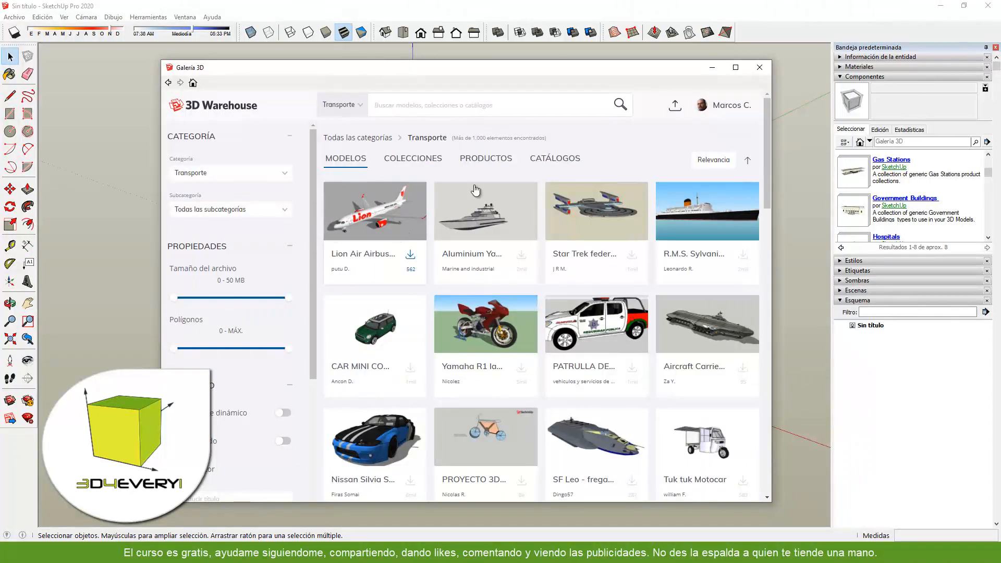
pyautogui.scroll(-1, 505, 308)
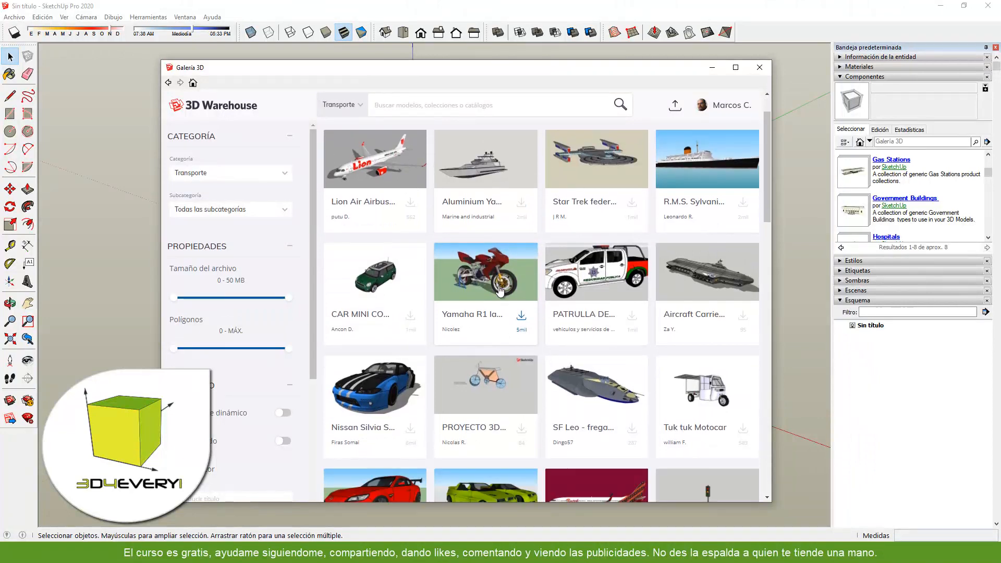
pyautogui.scroll(-4, 496, 321)
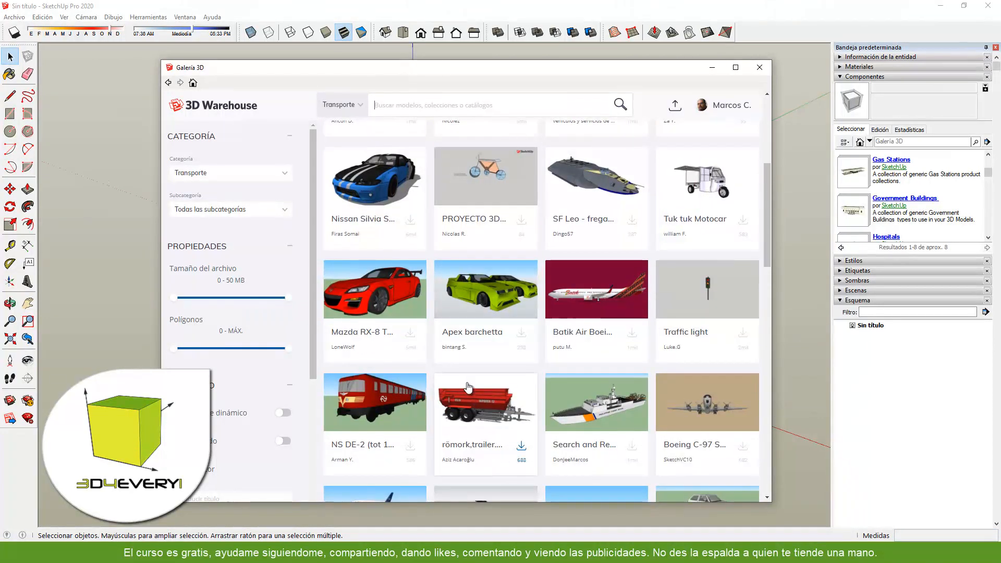
pyautogui.scroll(-2, 455, 382)
pyautogui.scroll(-1, 455, 382)
pyautogui.scroll(-5, 455, 382)
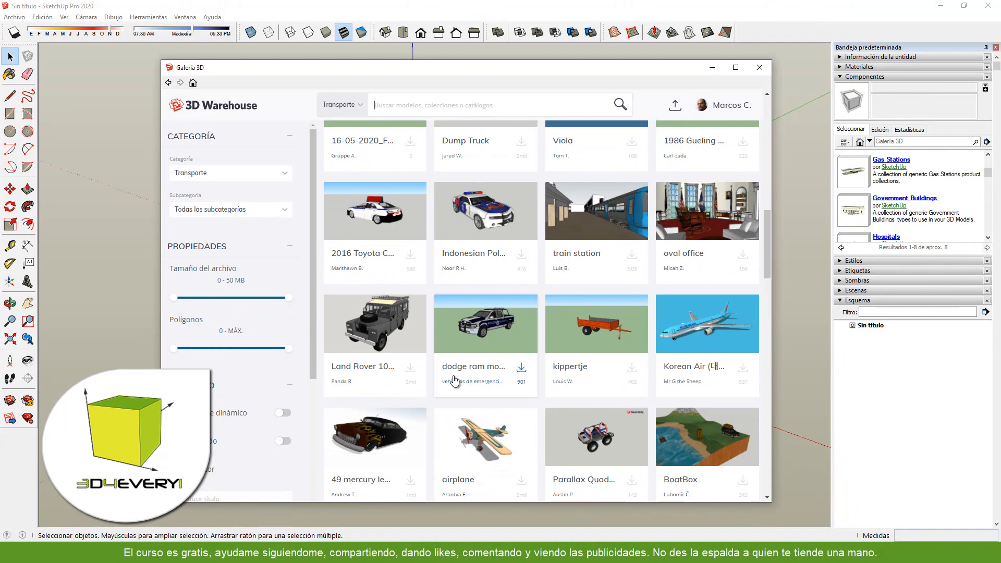
pyautogui.scroll(2, 456, 380)
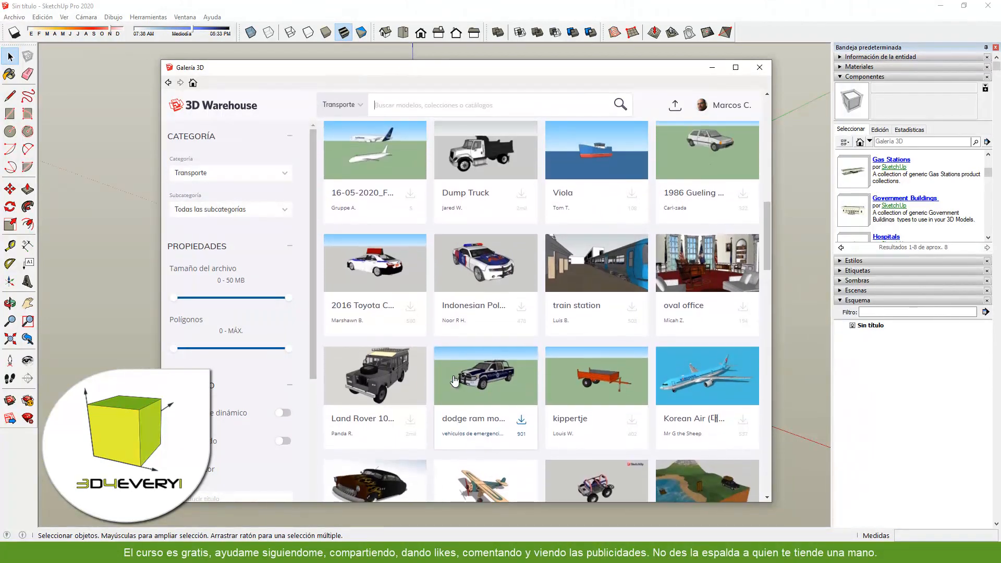
# - Open the full details of Indonesian Police Car 05 and inspect the car from behind in the 3D web viewer
pyautogui.click(489, 314)
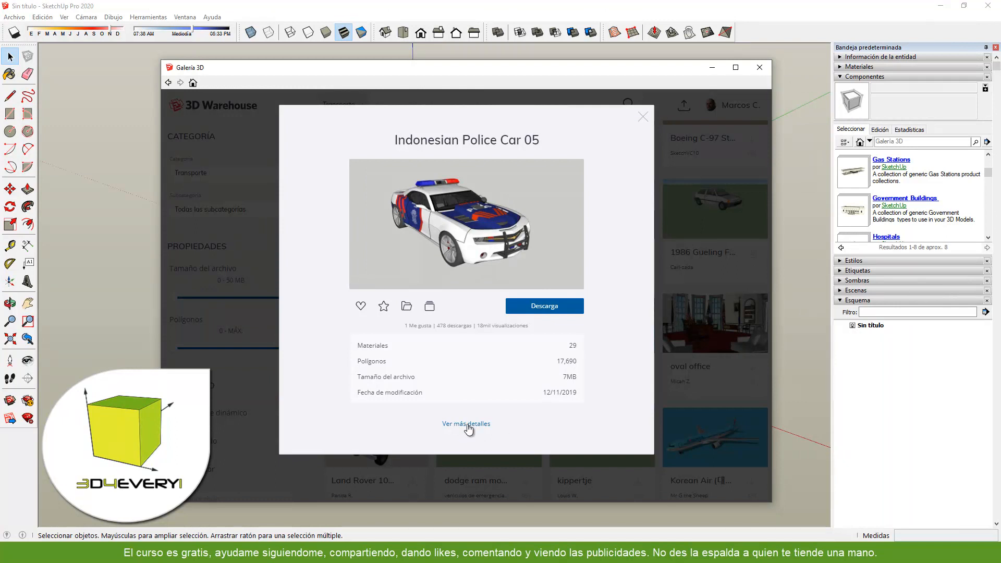
pyautogui.click(467, 424)
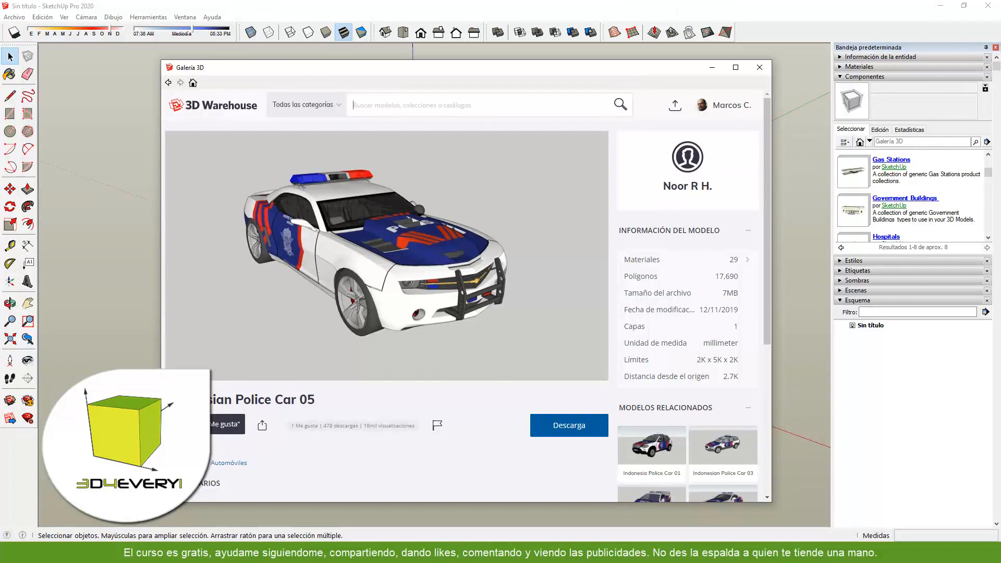
pyautogui.moveTo(462, 233)
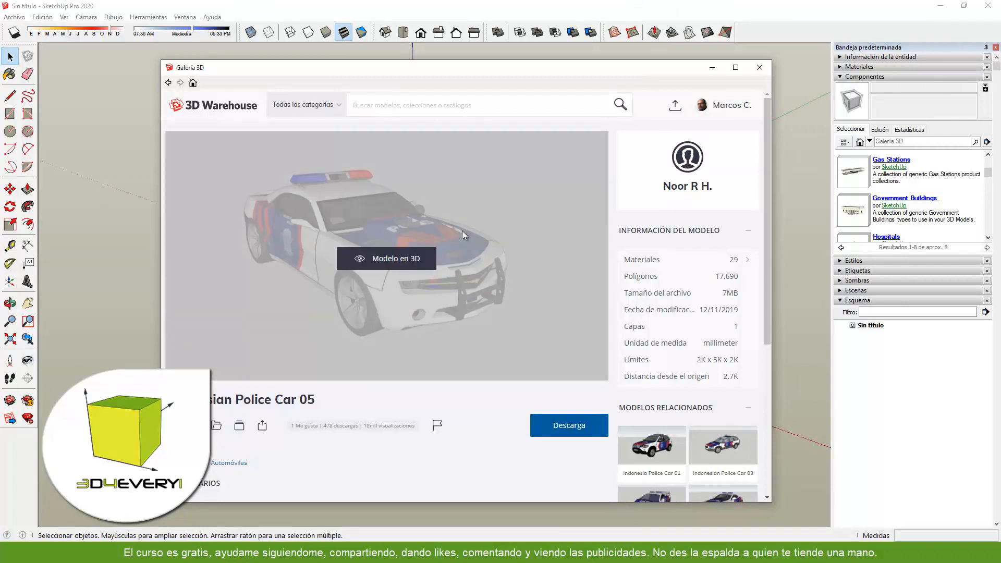
pyautogui.click(368, 260)
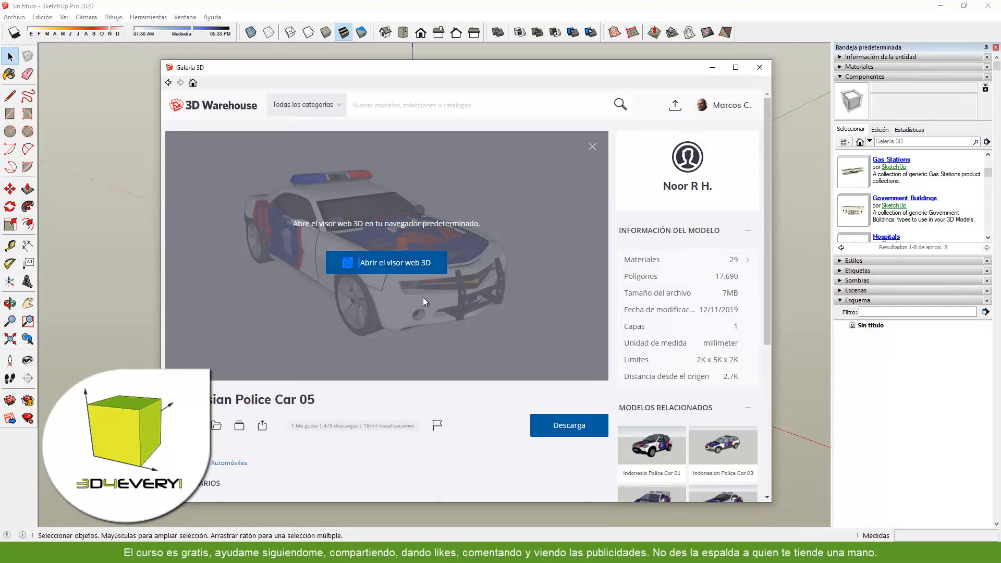
pyautogui.click(402, 265)
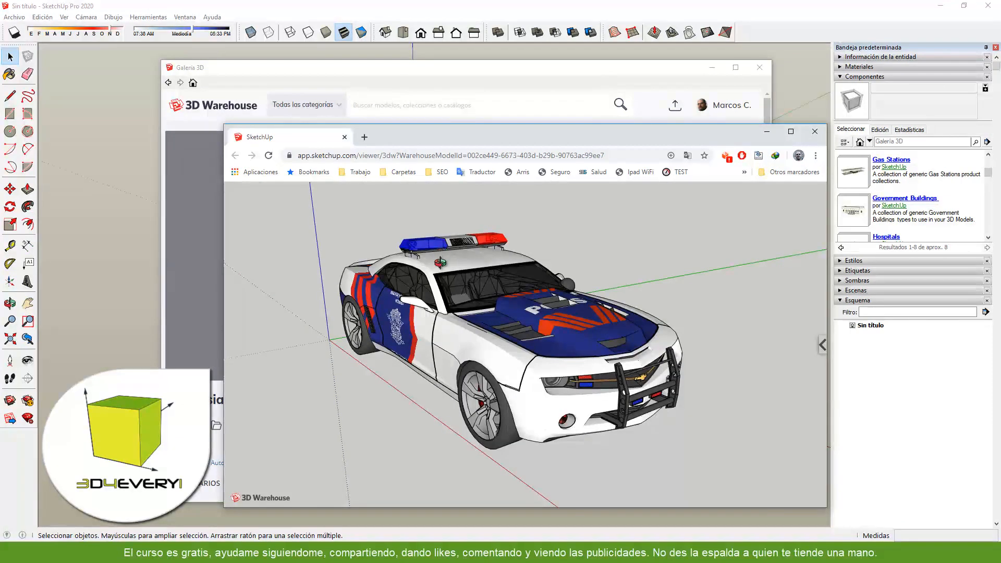
pyautogui.moveTo(545, 327); pyautogui.dragTo(746, 356)
pyautogui.scroll(-5, 459, 328)
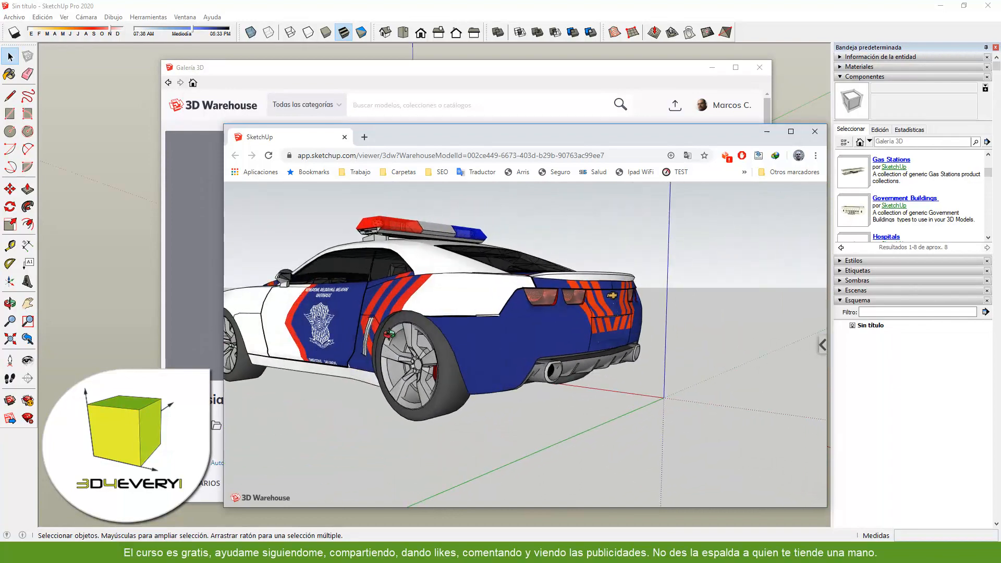
# - Orbit the police car in the 3D web viewer to inspect its side and front, and close the viewer
pyautogui.moveTo(390, 334); pyautogui.dragTo(673, 334)
pyautogui.scroll(-6, 574, 334)
pyautogui.moveTo(358, 355); pyautogui.dragTo(649, 363)
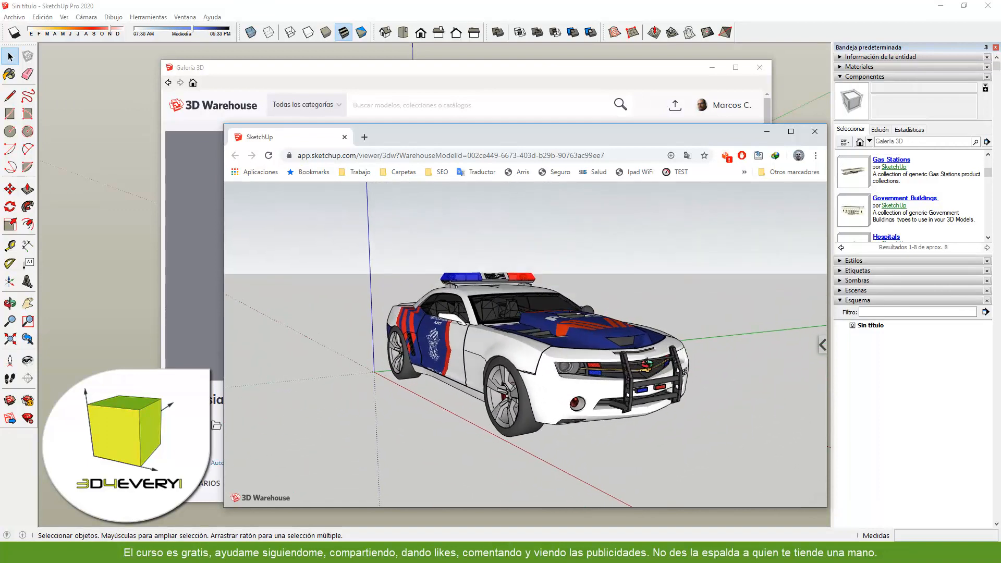
pyautogui.click(814, 131)
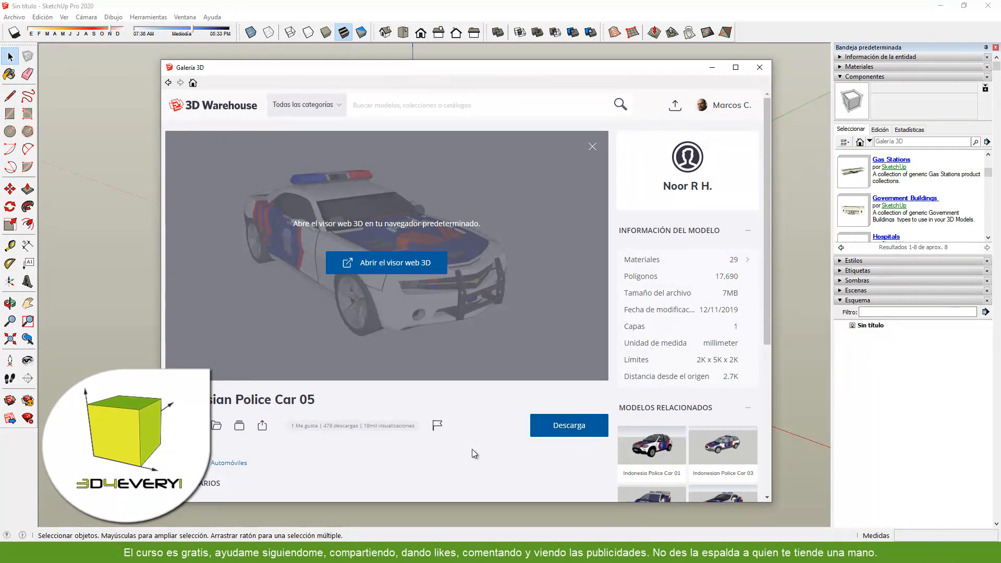
# - Examine the collection and folder saving options for Indonesian Police Car 05, and close the 3D Warehouse gallery
pyautogui.click(240, 426)
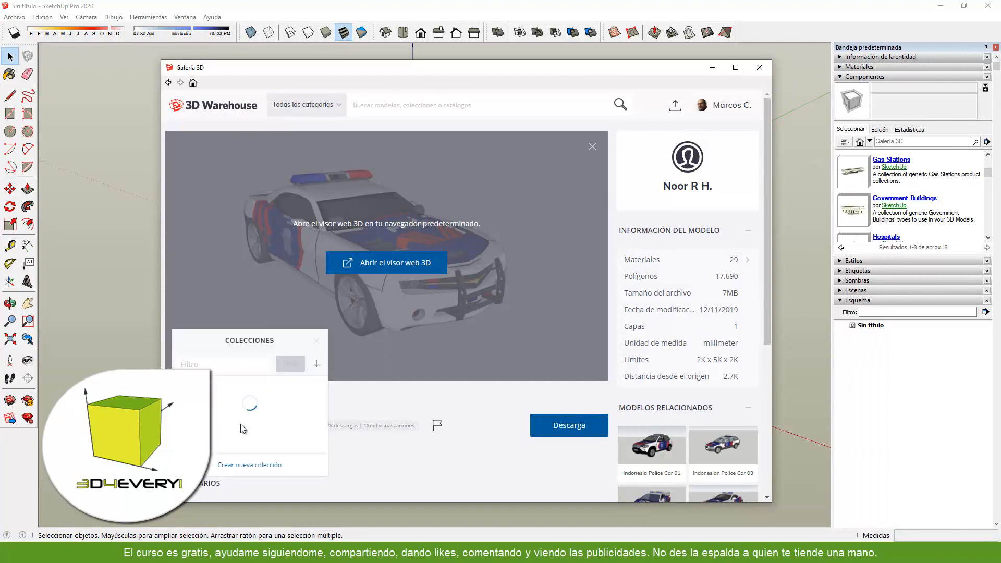
pyautogui.click(249, 468)
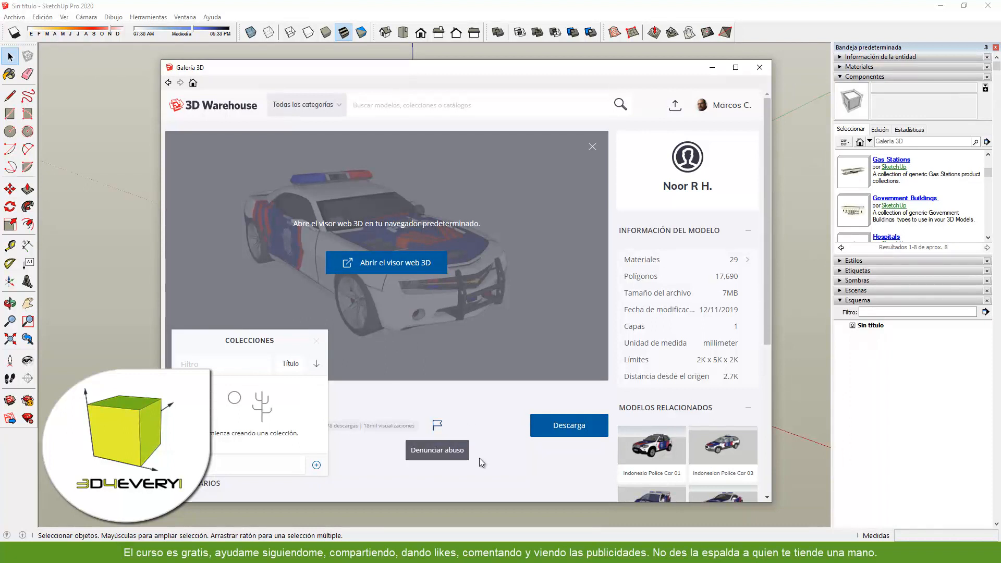
pyautogui.click(408, 470)
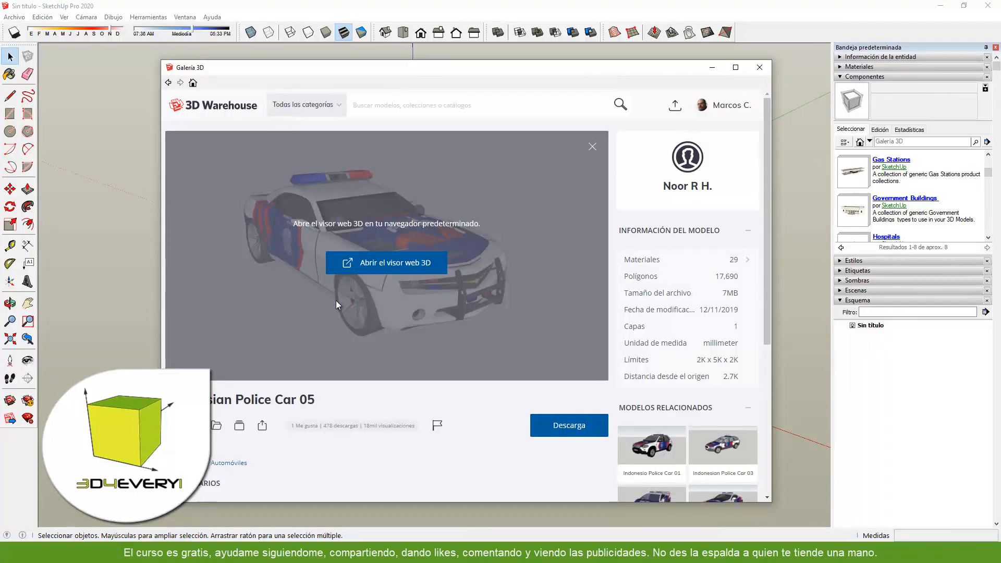
pyautogui.click(216, 425)
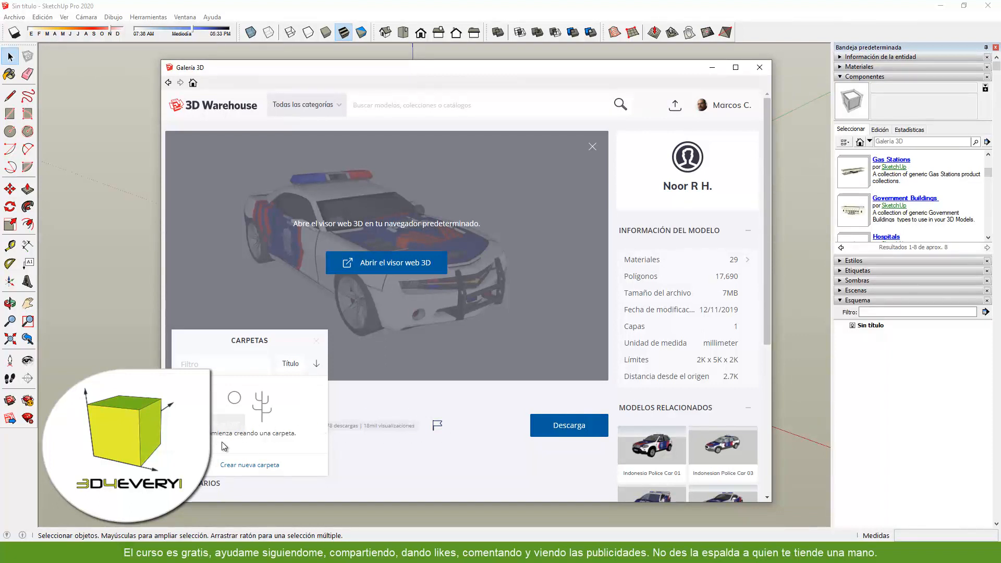
pyautogui.click(316, 341)
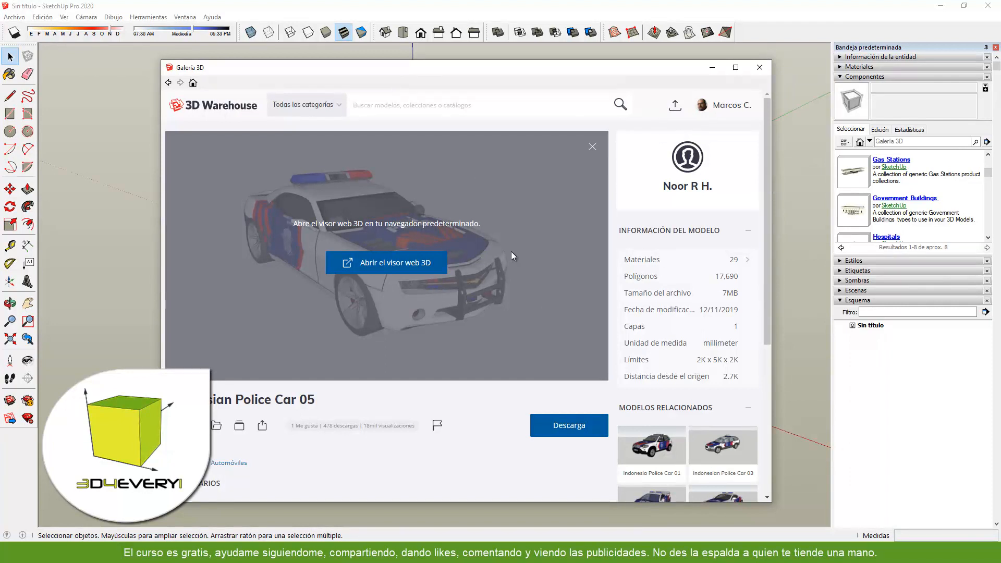
pyautogui.moveTo(724, 106)
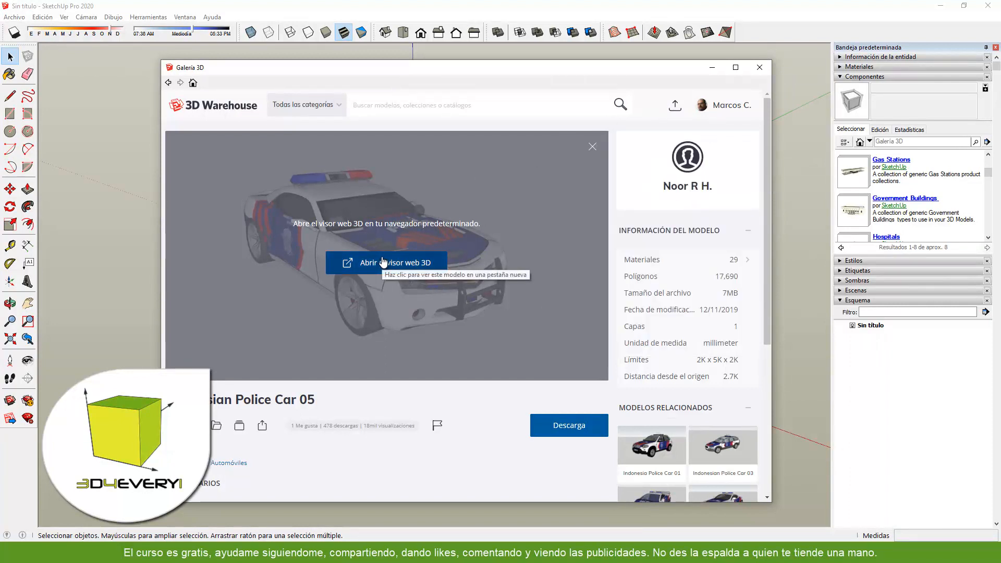
pyautogui.click(760, 67)
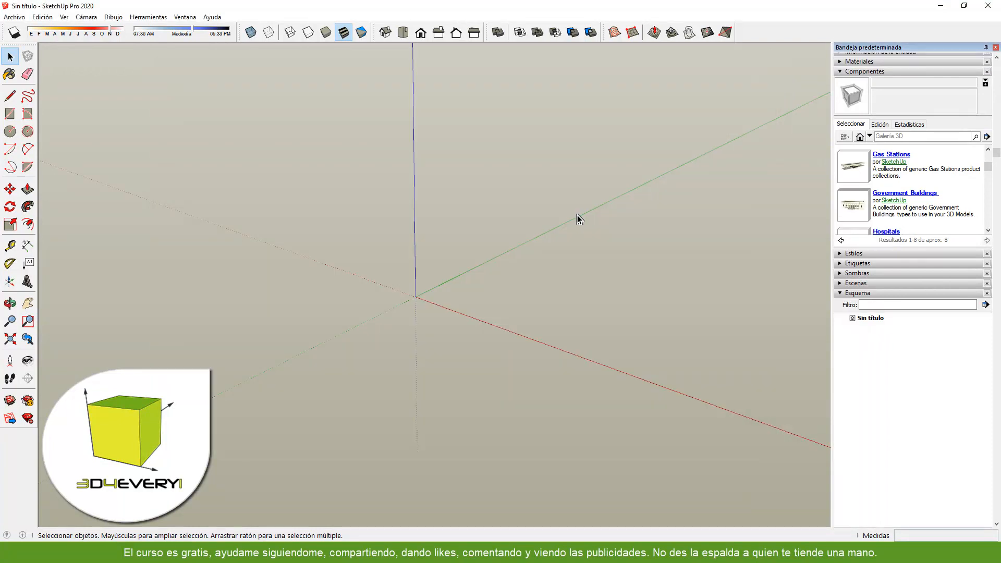
# - View the component collection's 3D Warehouse page in the web browser and close the browser window
pyautogui.click(987, 136)
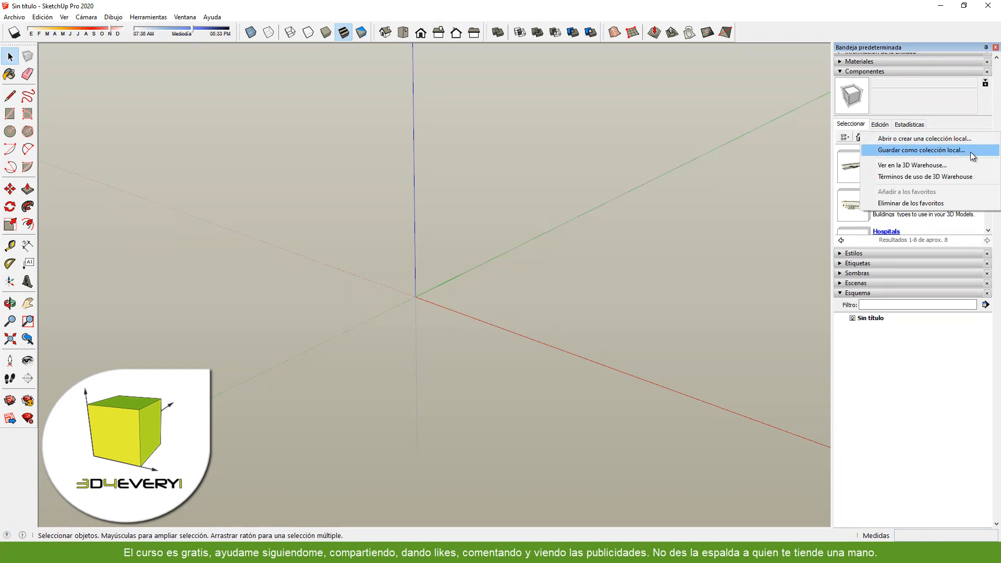
pyautogui.click(915, 165)
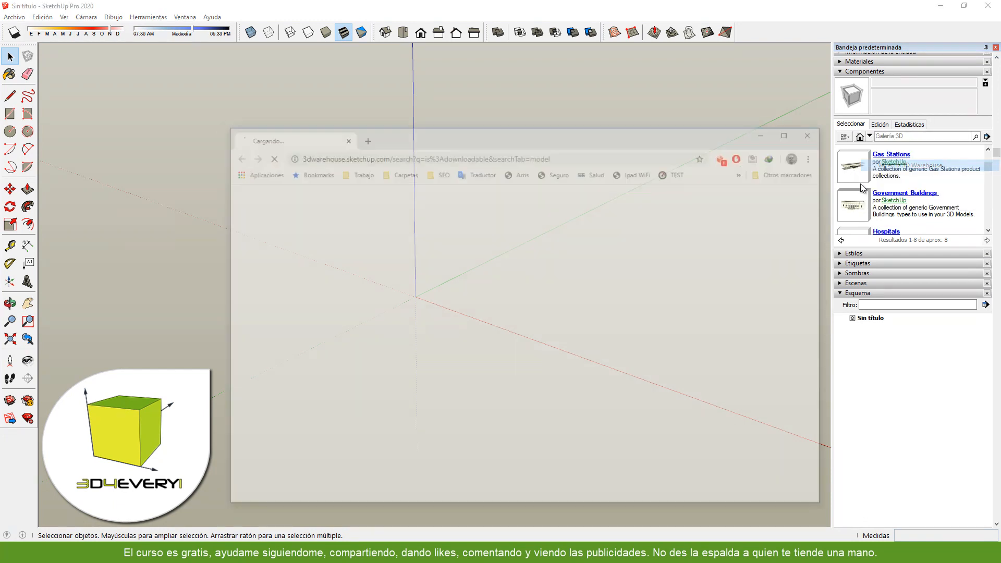
pyautogui.moveTo(641, 133); pyautogui.dragTo(559, 101)
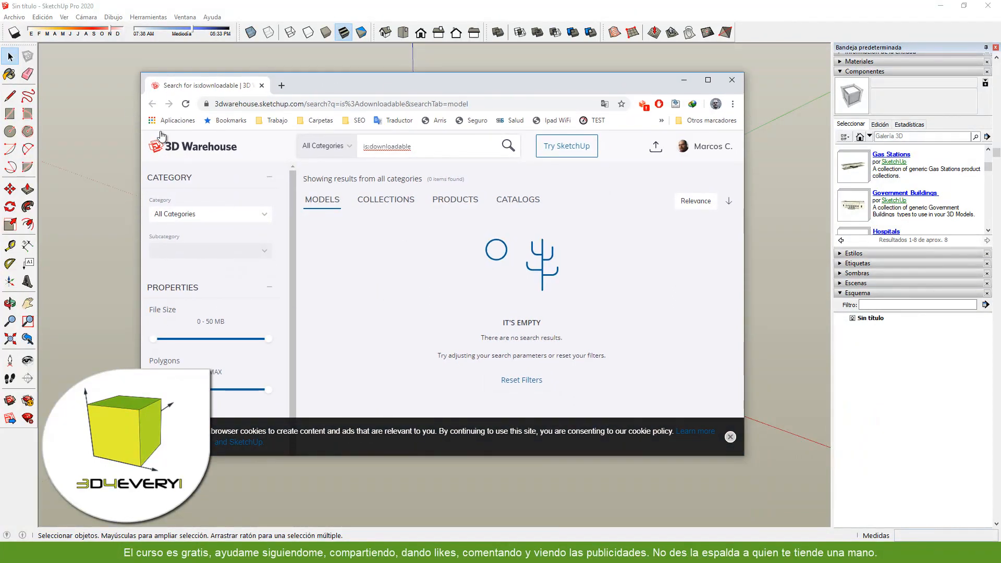
pyautogui.click(732, 80)
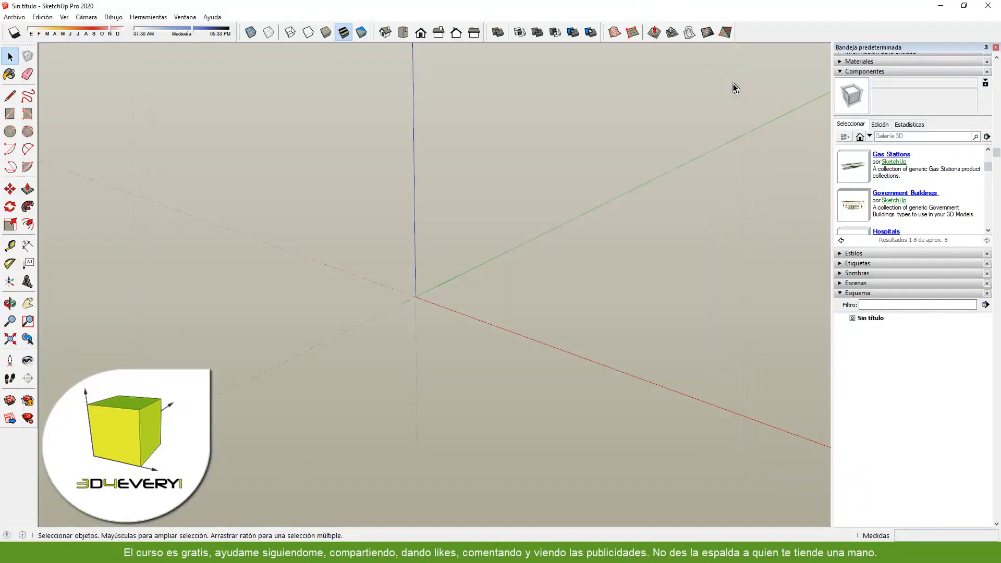
# - Display the recent FormasGeometricas collection in the component browser
pyautogui.click(987, 137)
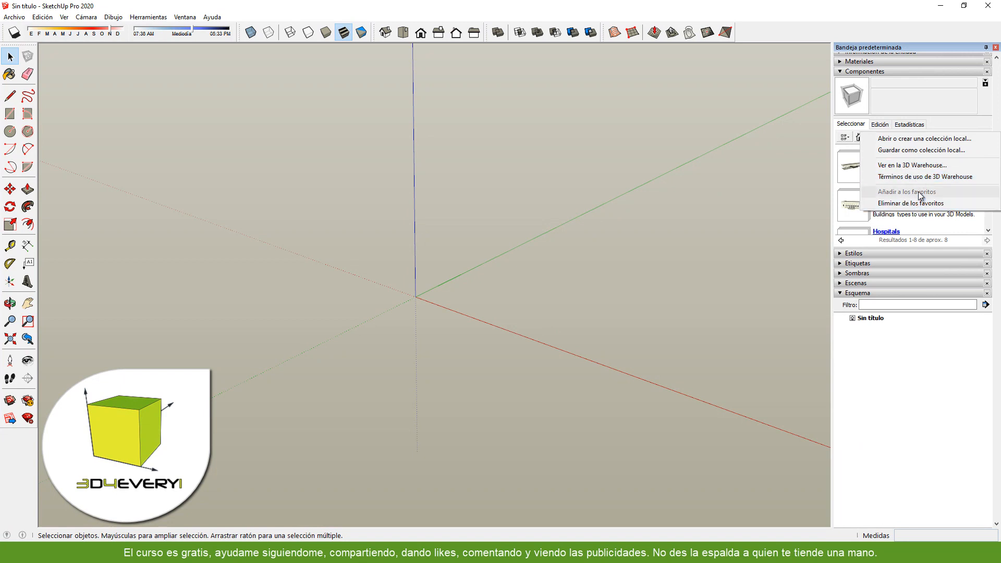
pyautogui.click(770, 182)
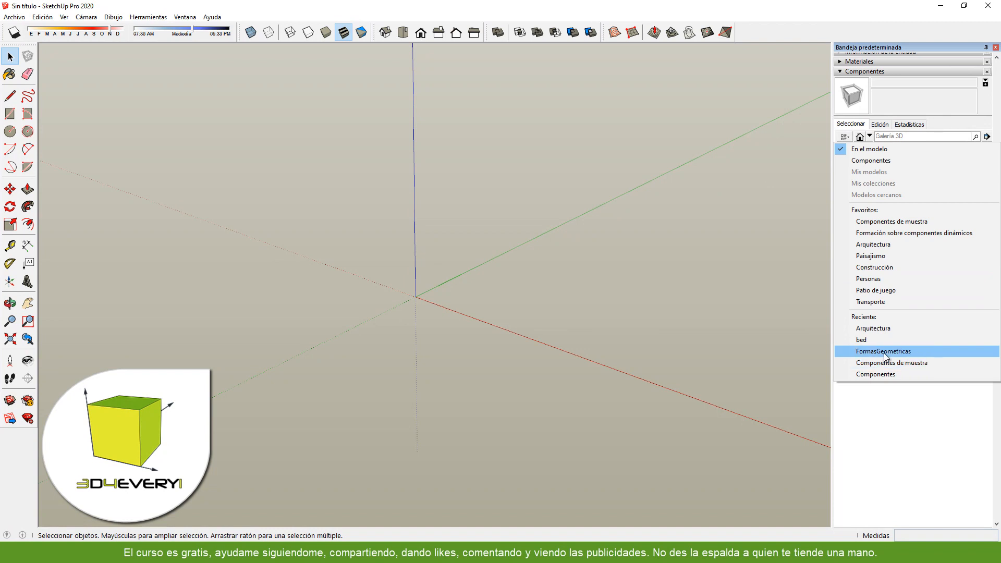
pyautogui.click(872, 353)
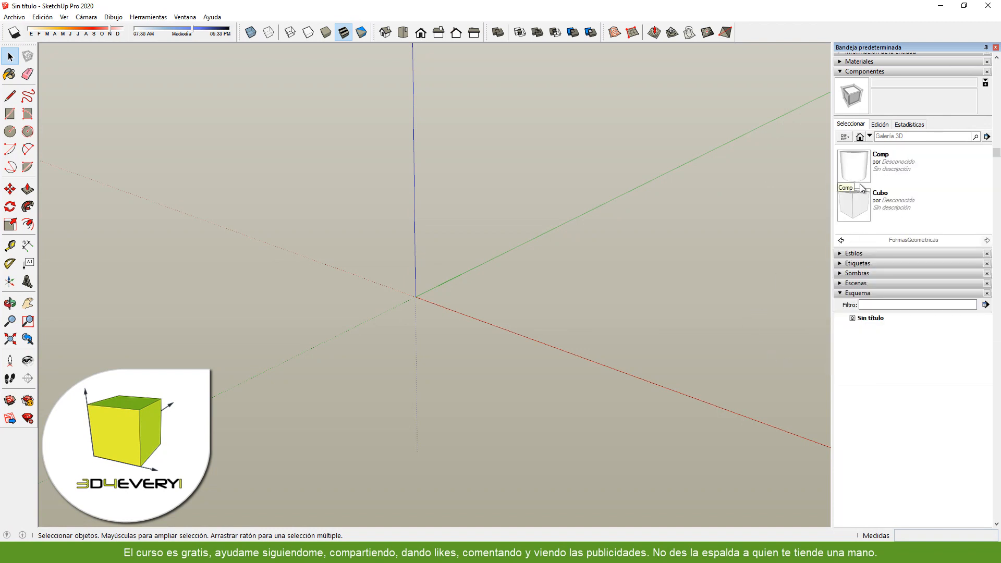
# - Add the FormasGeometricas collection to the component favourites and check the favourites list
pyautogui.click(870, 136)
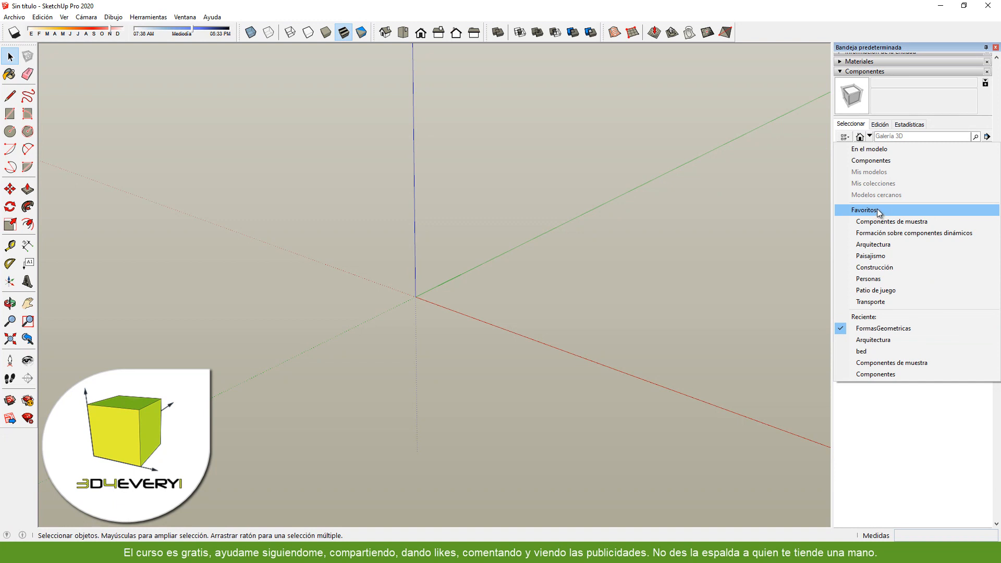
pyautogui.click(863, 126)
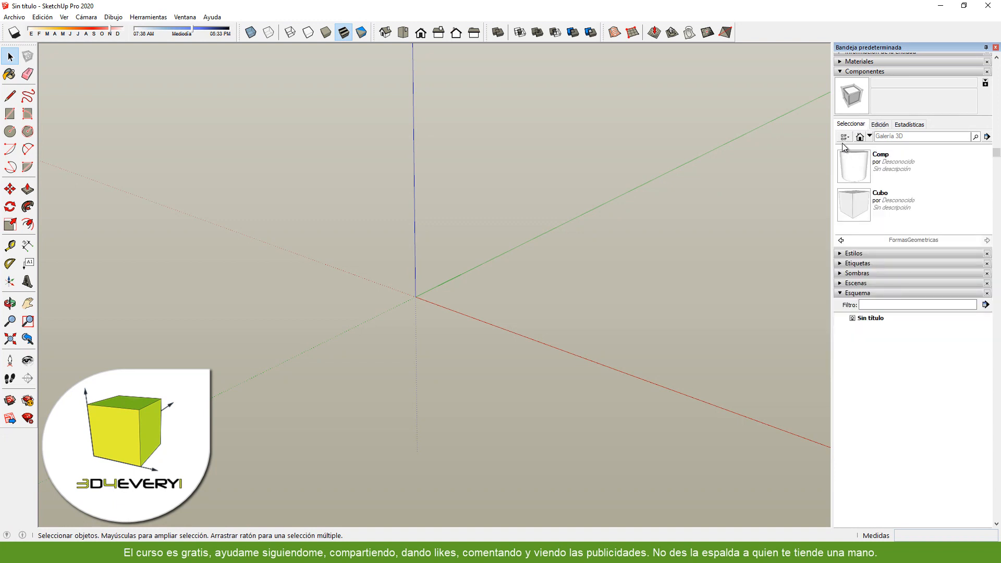
pyautogui.click(988, 136)
pyautogui.click(887, 168)
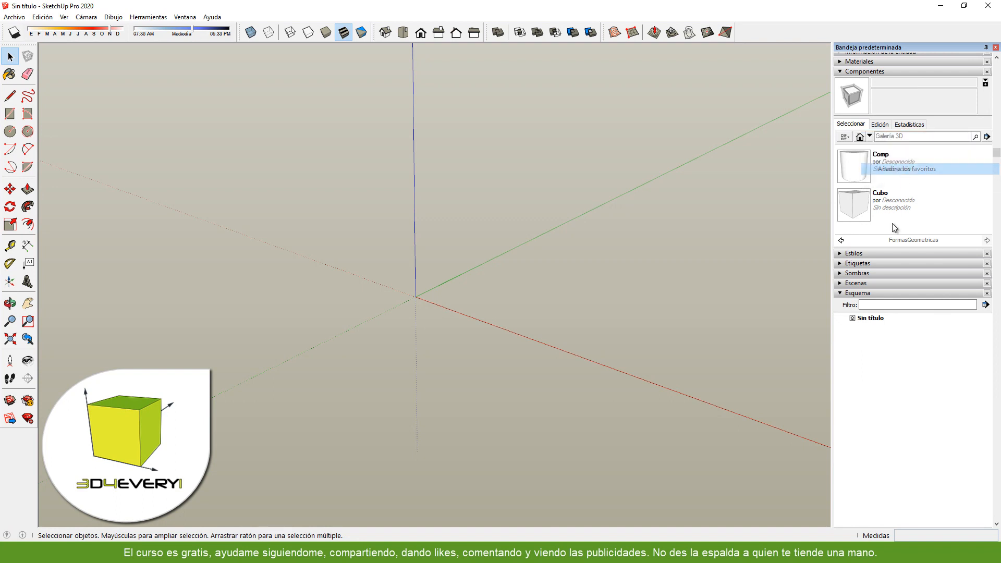
pyautogui.click(869, 137)
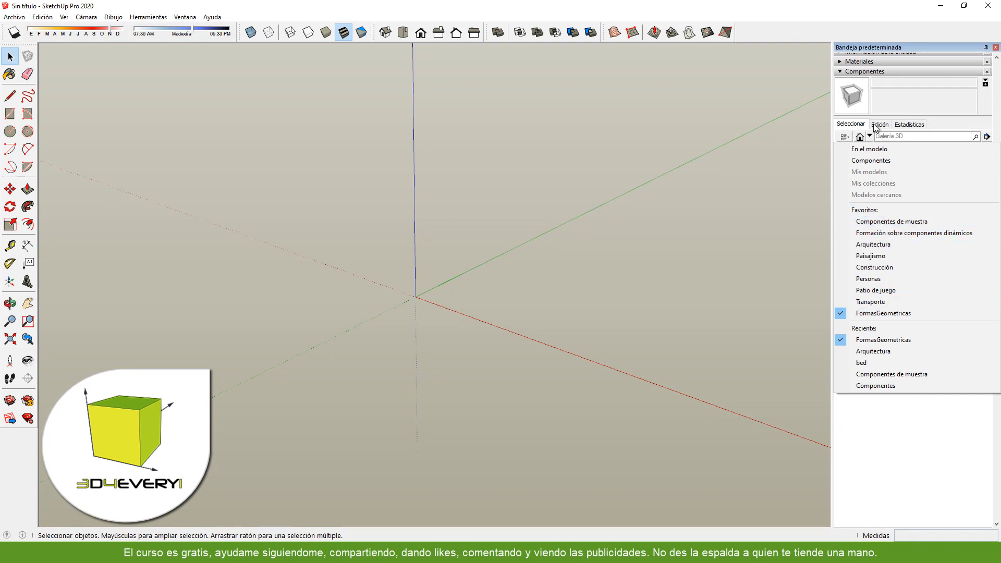
pyautogui.click(966, 122)
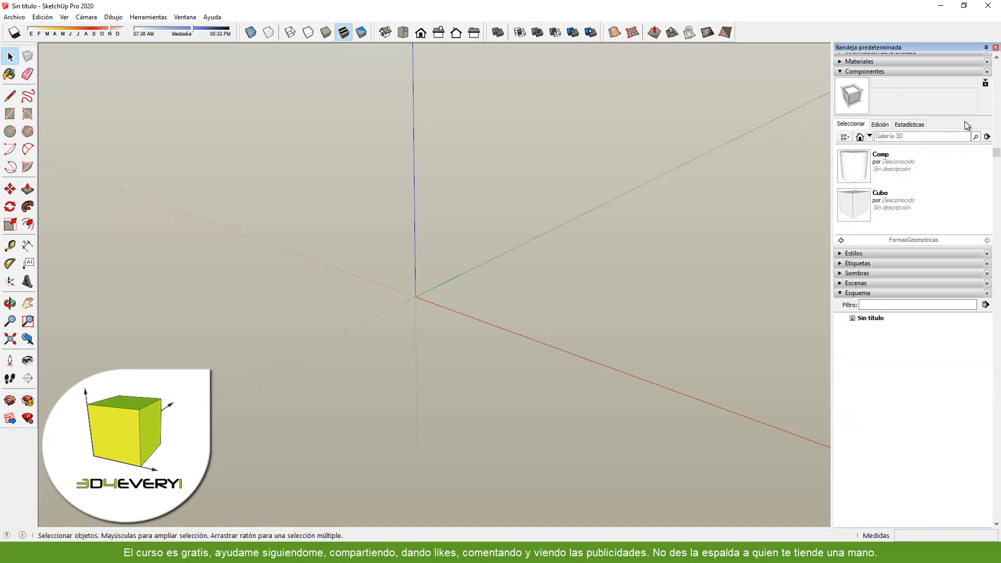
# - Remove the FormasGeometricas collection from the component favourites and check the list and collection options
pyautogui.click(987, 136)
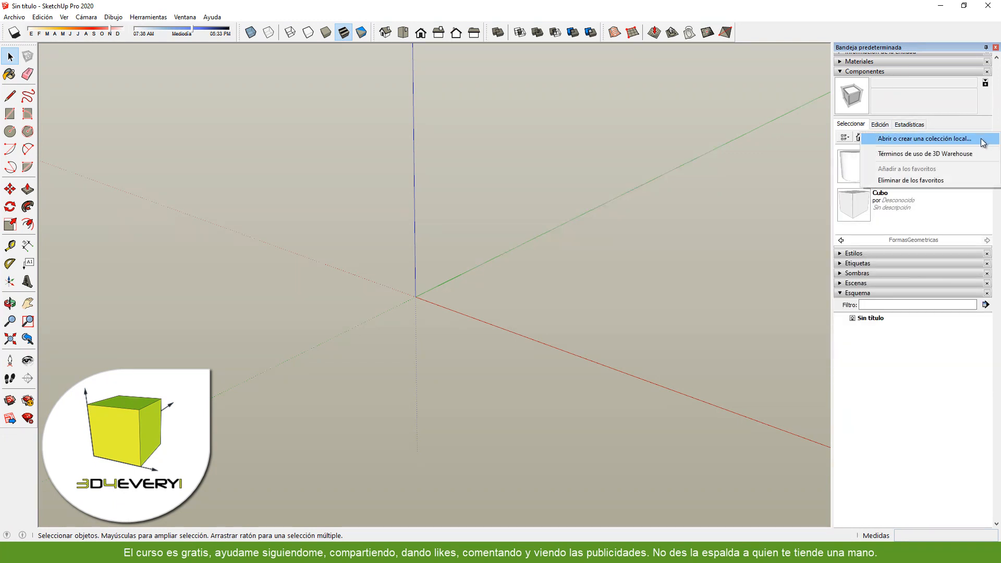
pyautogui.click(920, 180)
pyautogui.click(870, 137)
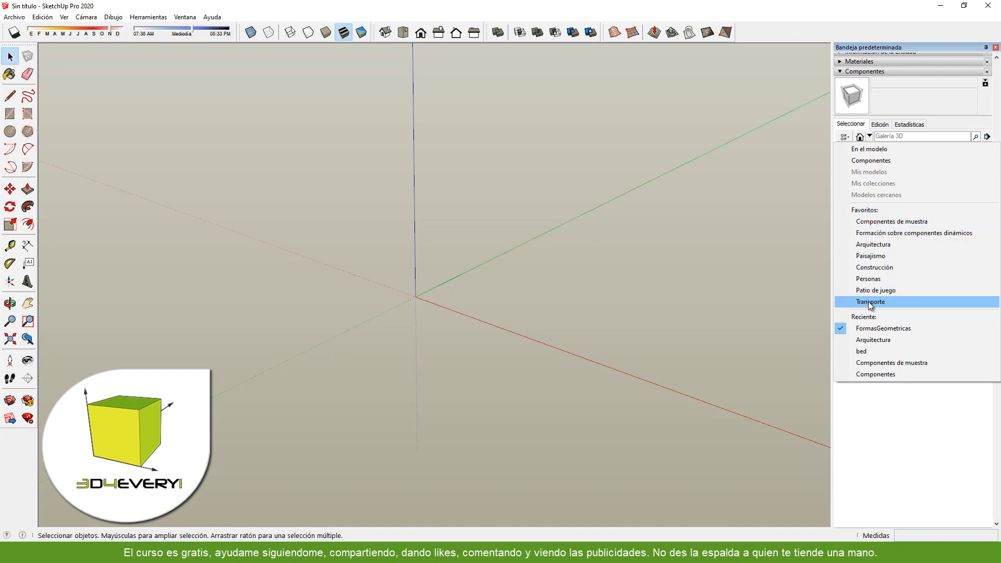
pyautogui.click(986, 136)
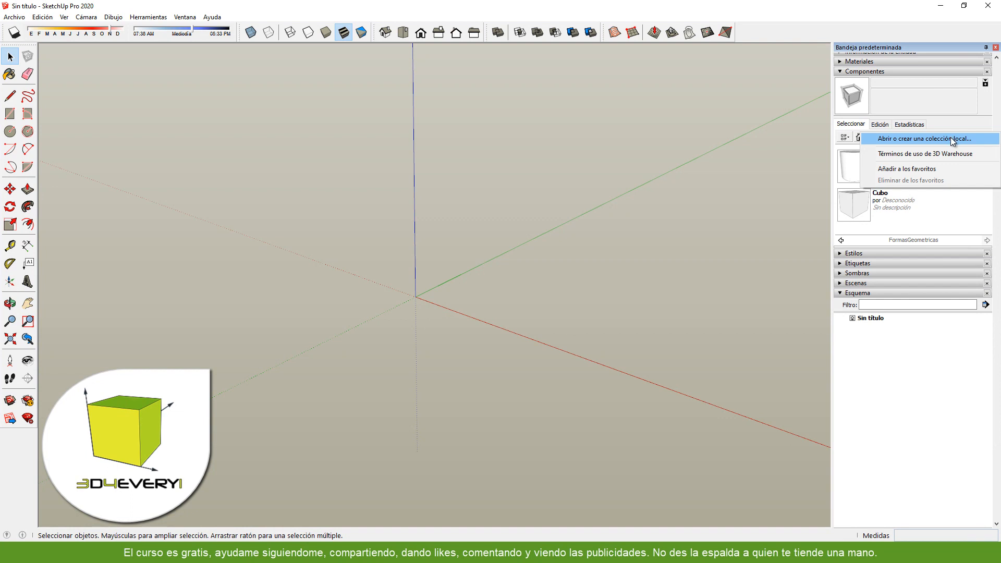
pyautogui.click(640, 316)
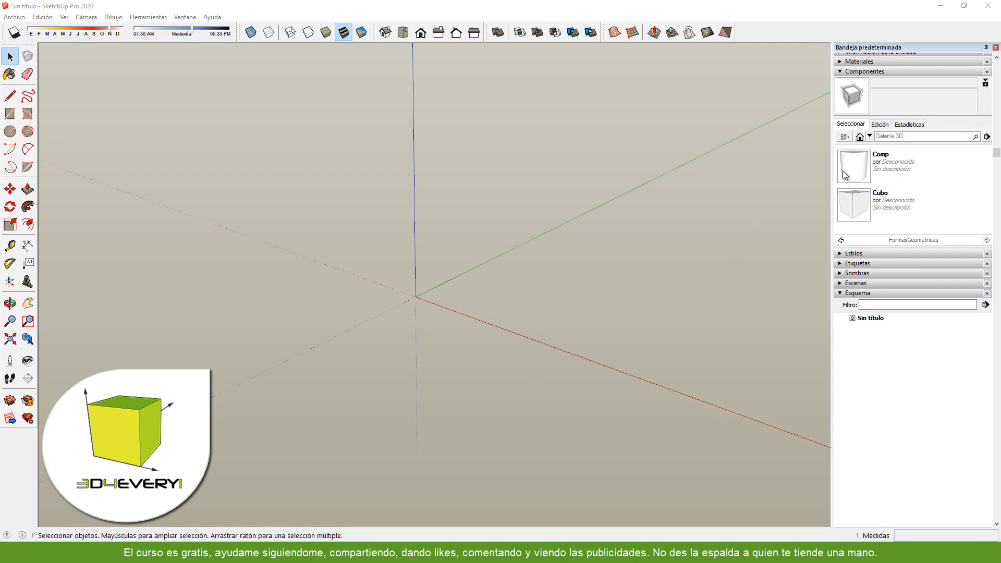
# - Insert the Cama dynamic component from the Componentes de muestra collection near the model origin
pyautogui.click(869, 137)
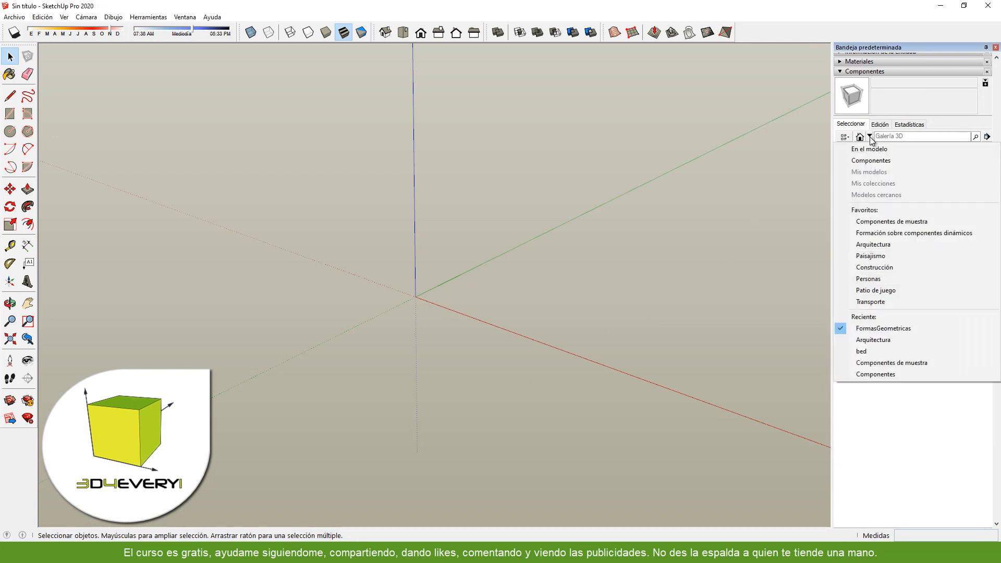
pyautogui.click(887, 222)
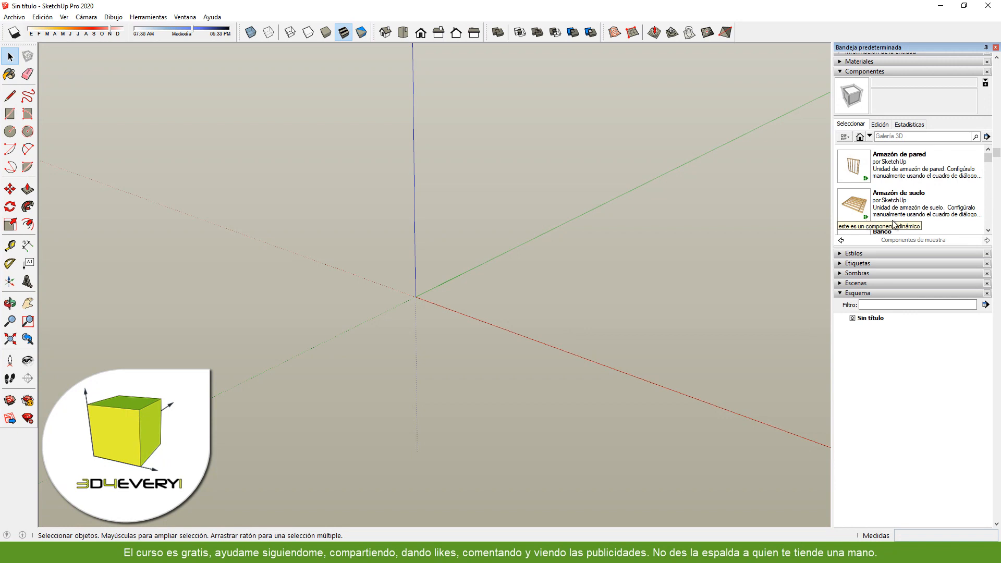
pyautogui.moveTo(988, 158); pyautogui.dragTo(989, 169)
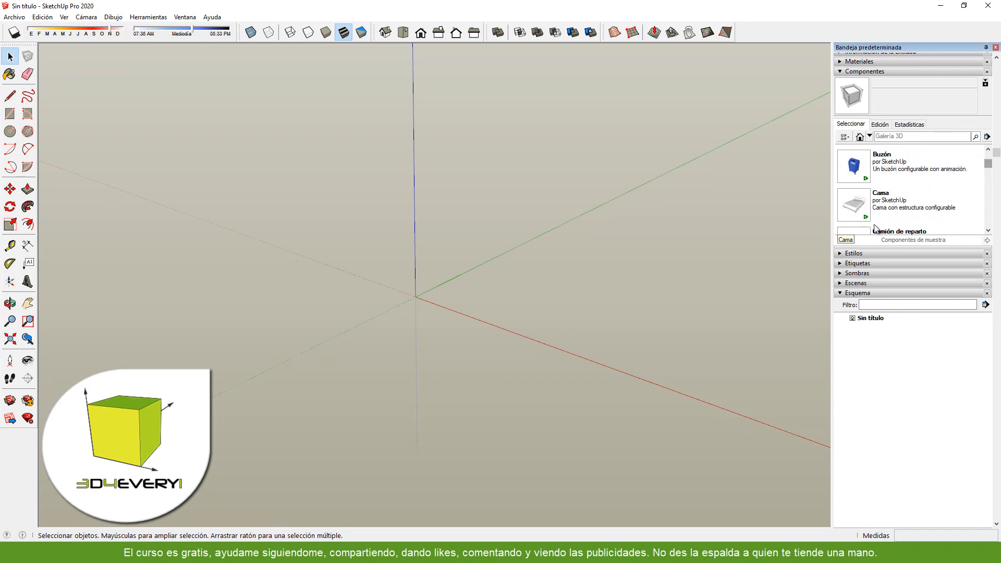
pyautogui.click(856, 208)
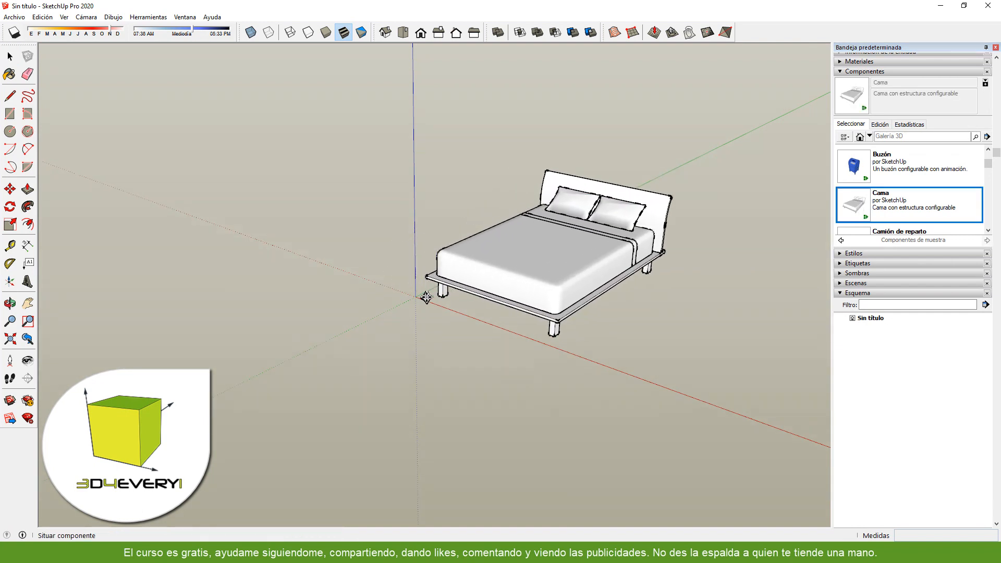
pyautogui.click(366, 286)
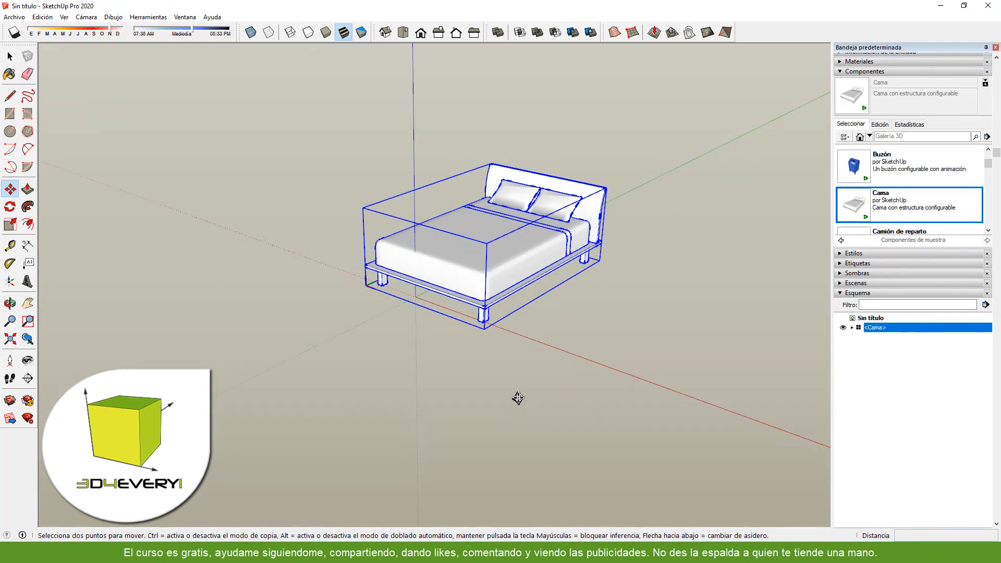
pyautogui.moveTo(473, 349); pyautogui.dragTo(495, 373, button='middle')
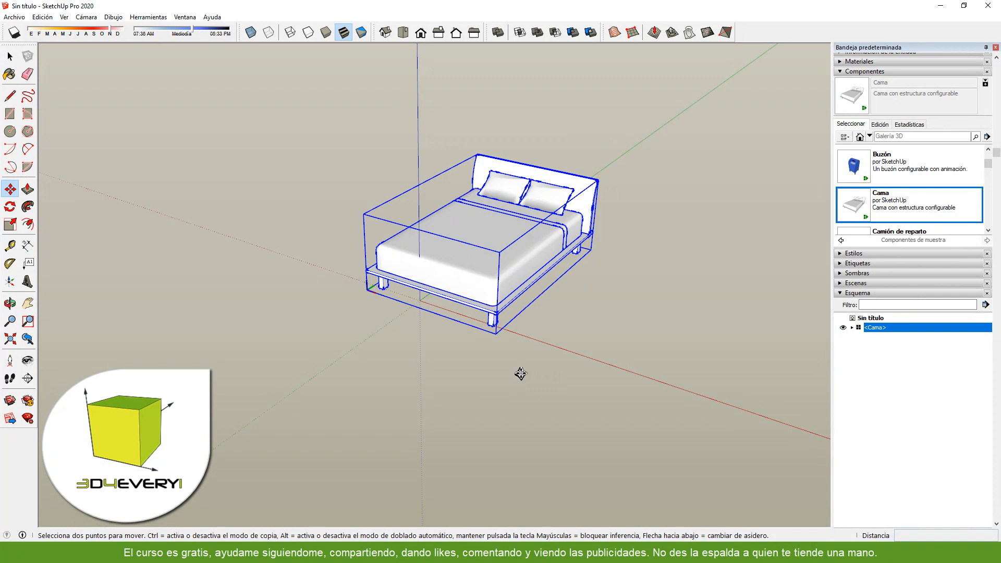
# - Open the dynamic component options of the bed and apply the Twin bed model
pyautogui.rightClick(465, 227)
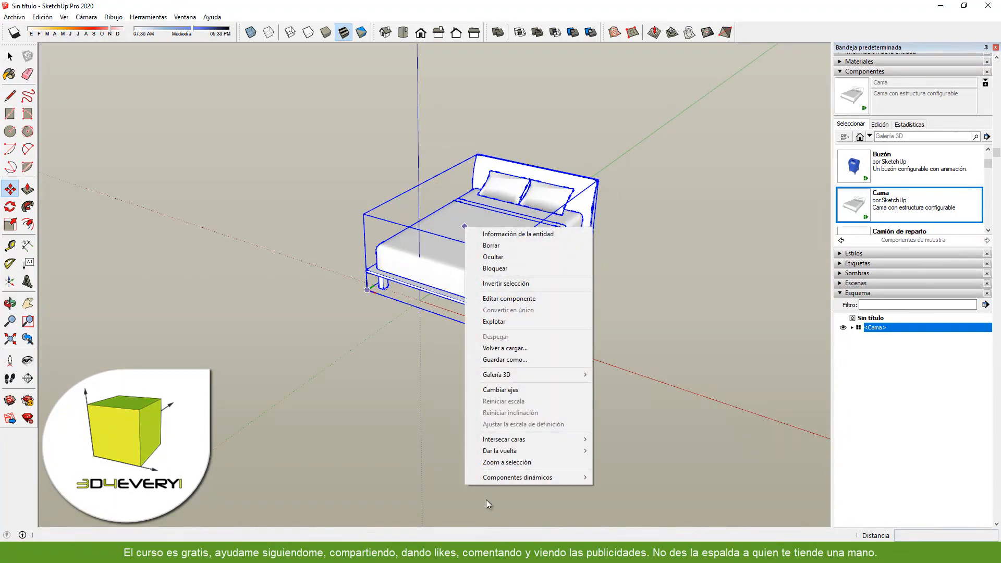
pyautogui.moveTo(497, 482)
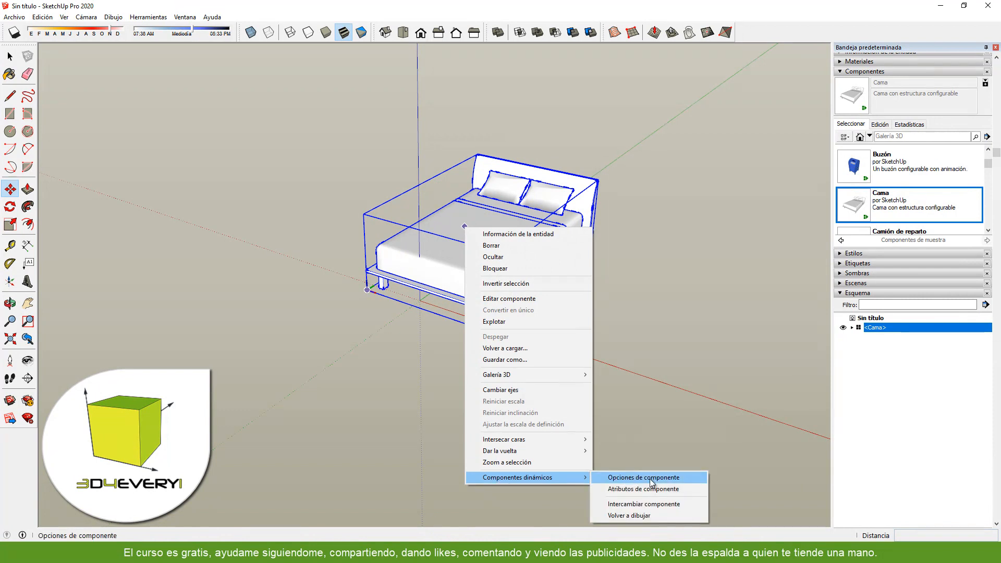
pyautogui.click(672, 478)
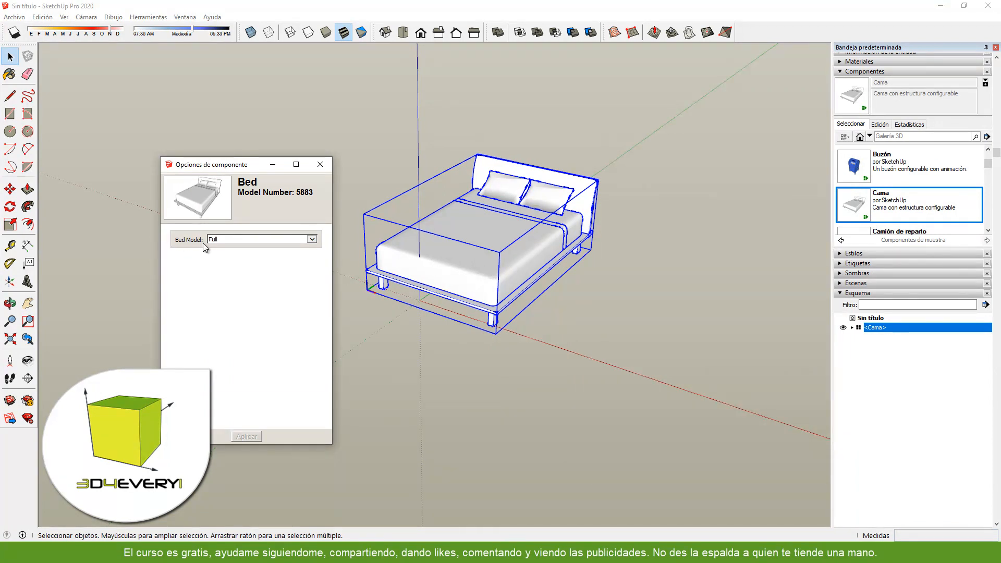
pyautogui.click(313, 239)
pyautogui.click(239, 225)
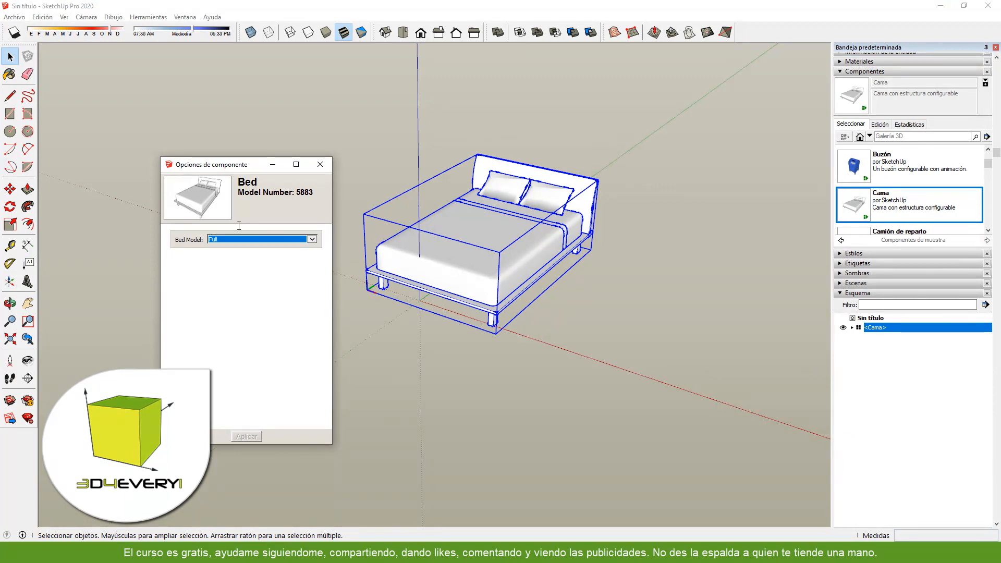
pyautogui.click(244, 441)
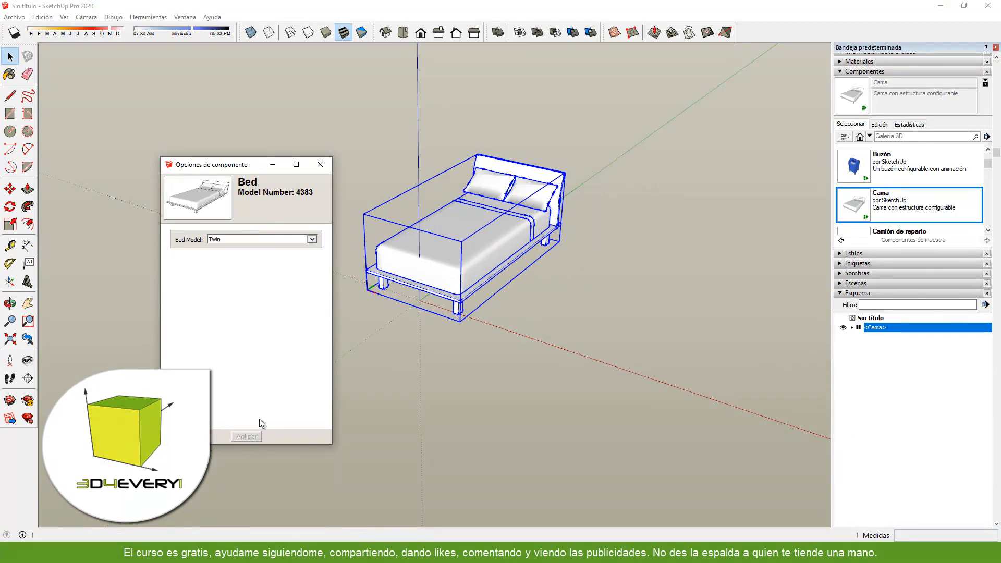
# - Change the bed model to Queen in the component options and apply it
pyautogui.click(311, 239)
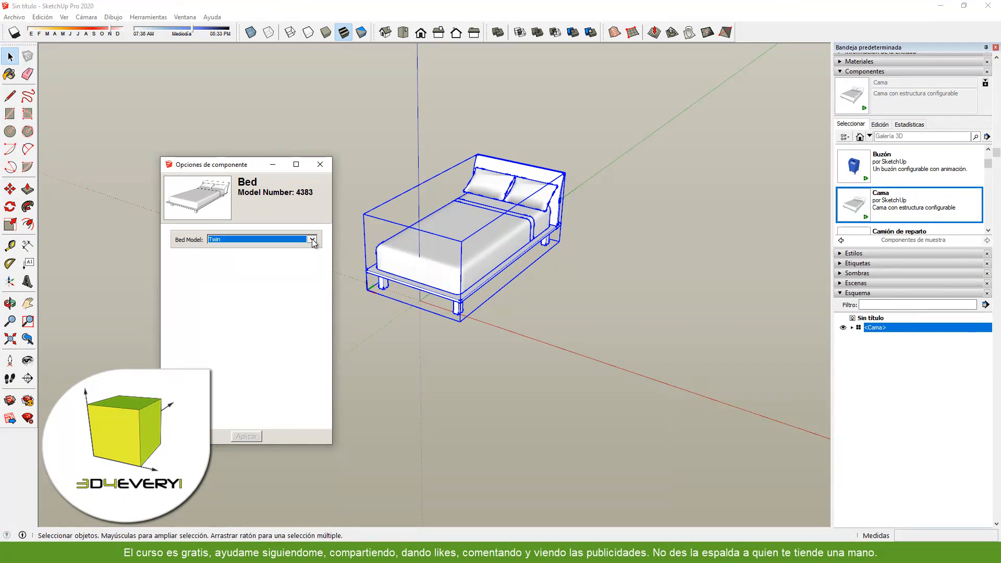
pyautogui.click(215, 260)
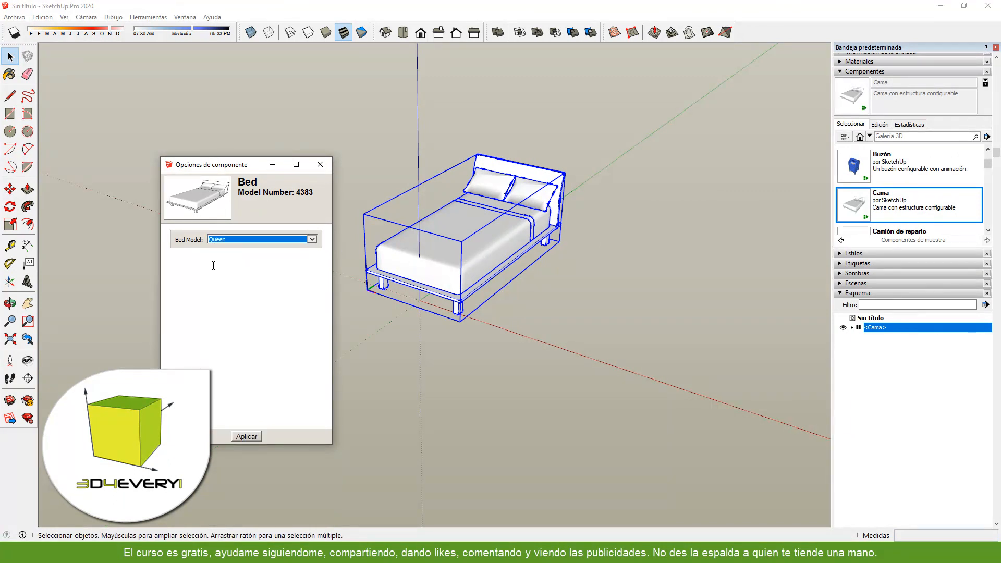
pyautogui.click(246, 436)
# - Set the bed model to King in the component options and apply it
pyautogui.click(311, 240)
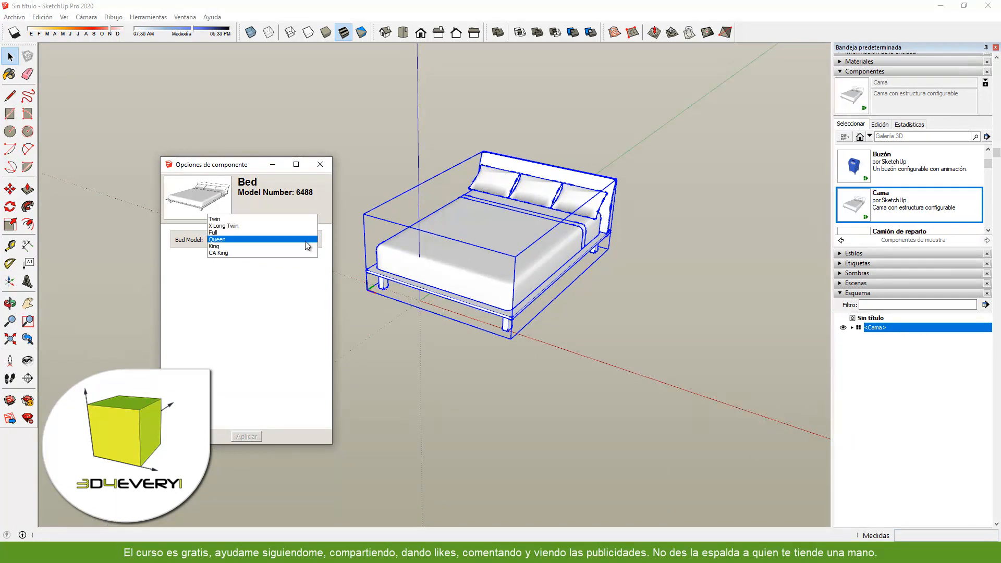
pyautogui.click(218, 247)
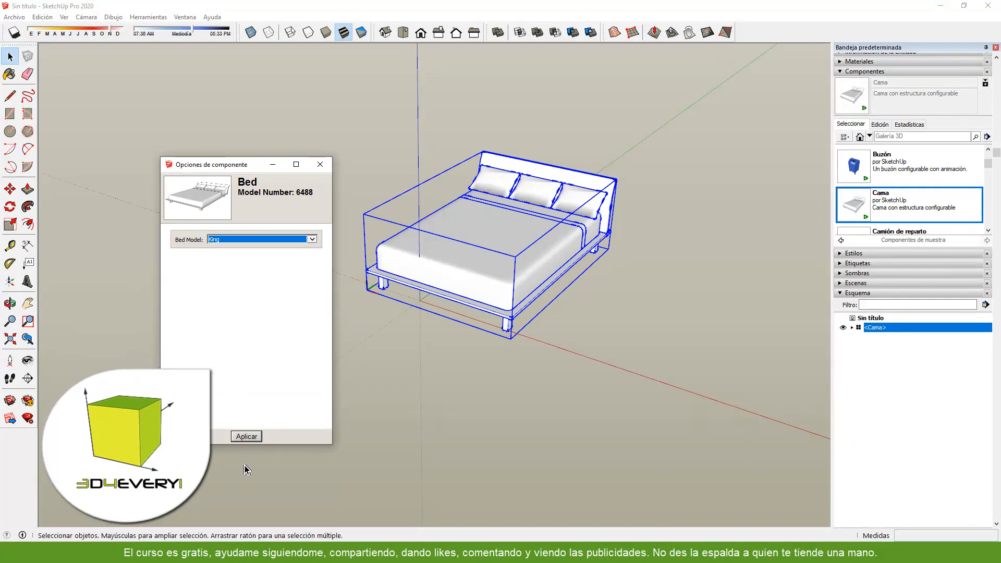
pyautogui.click(251, 436)
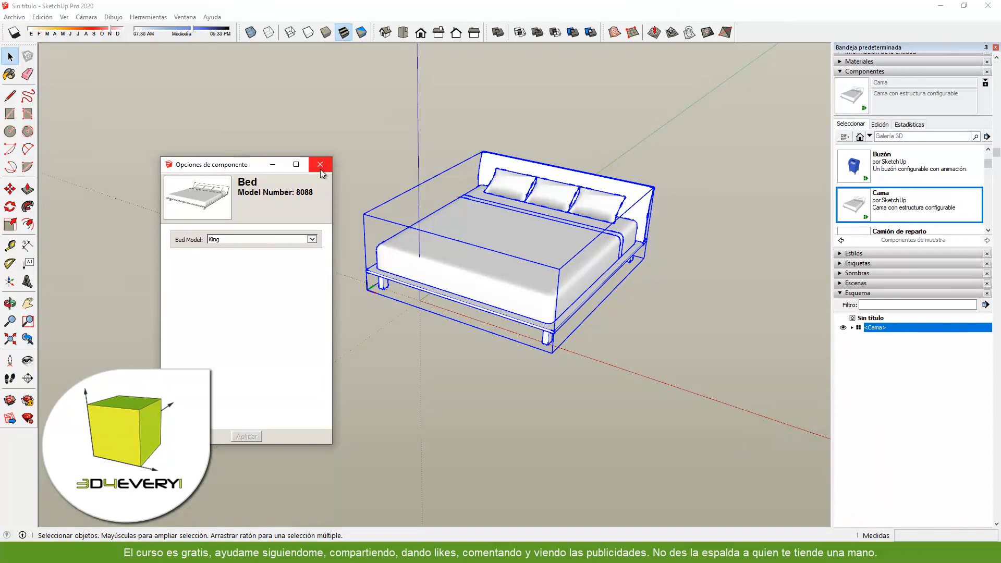
pyautogui.moveTo(242, 169); pyautogui.dragTo(250, 192)
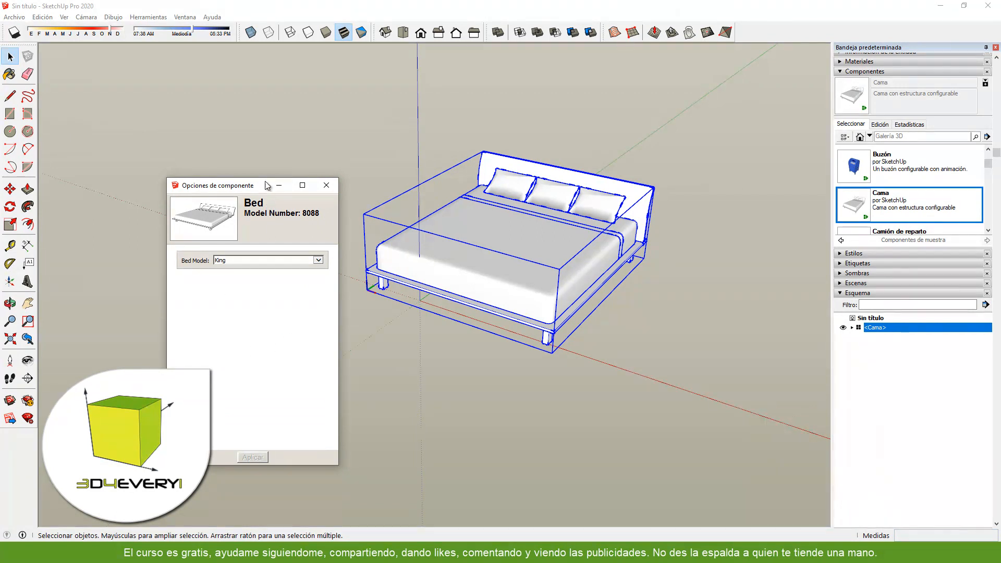
pyautogui.moveTo(250, 188); pyautogui.dragTo(243, 192)
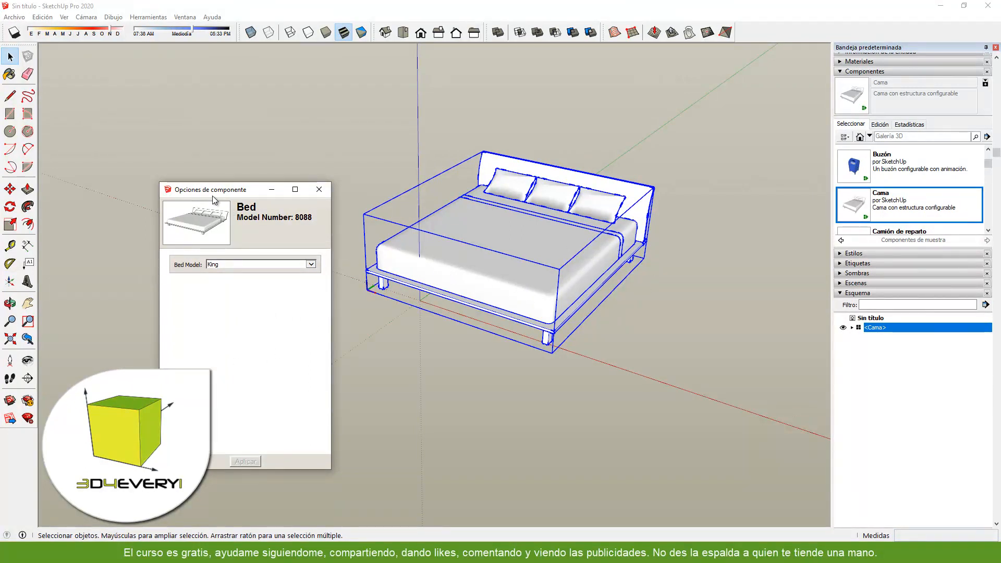
pyautogui.moveTo(215, 191); pyautogui.dragTo(215, 206)
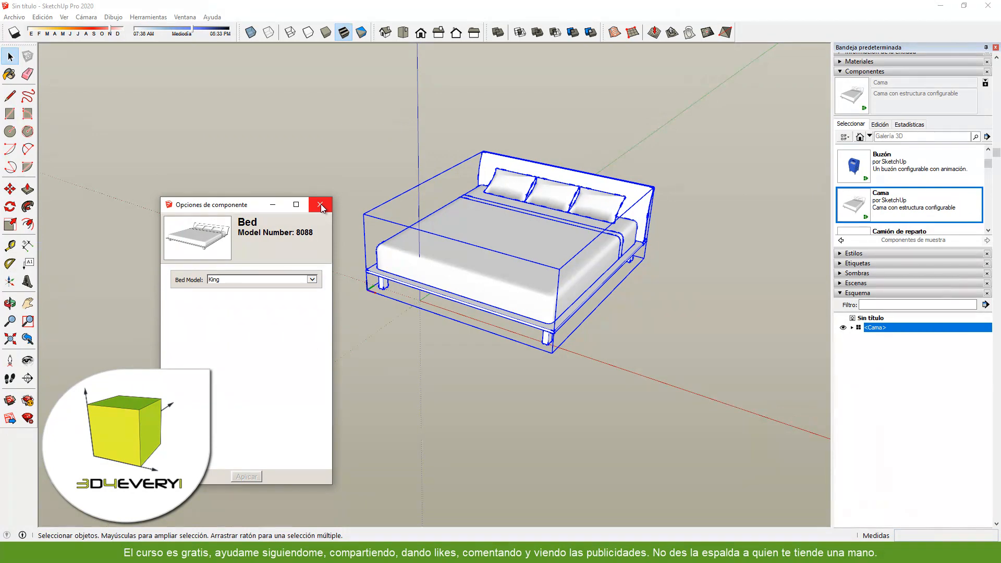